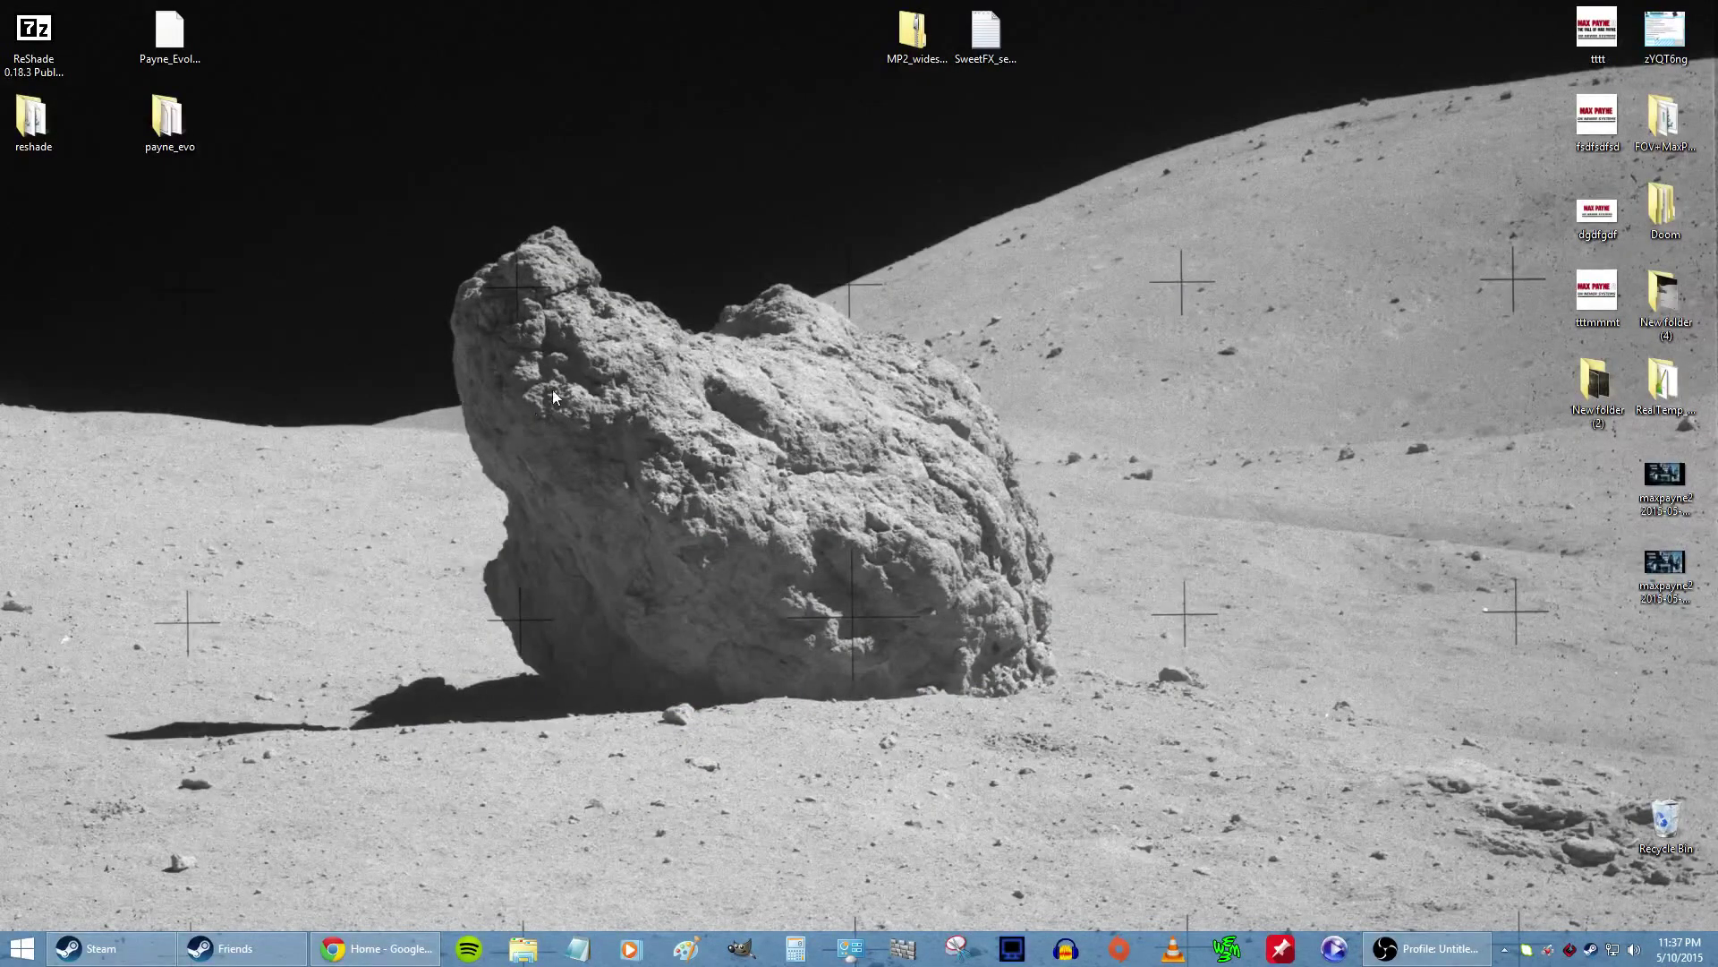
Step: Look over the ReShade download page in the browser, then minimize it to the desktop
{"action": "left_click", "coordinate": [375, 948]}
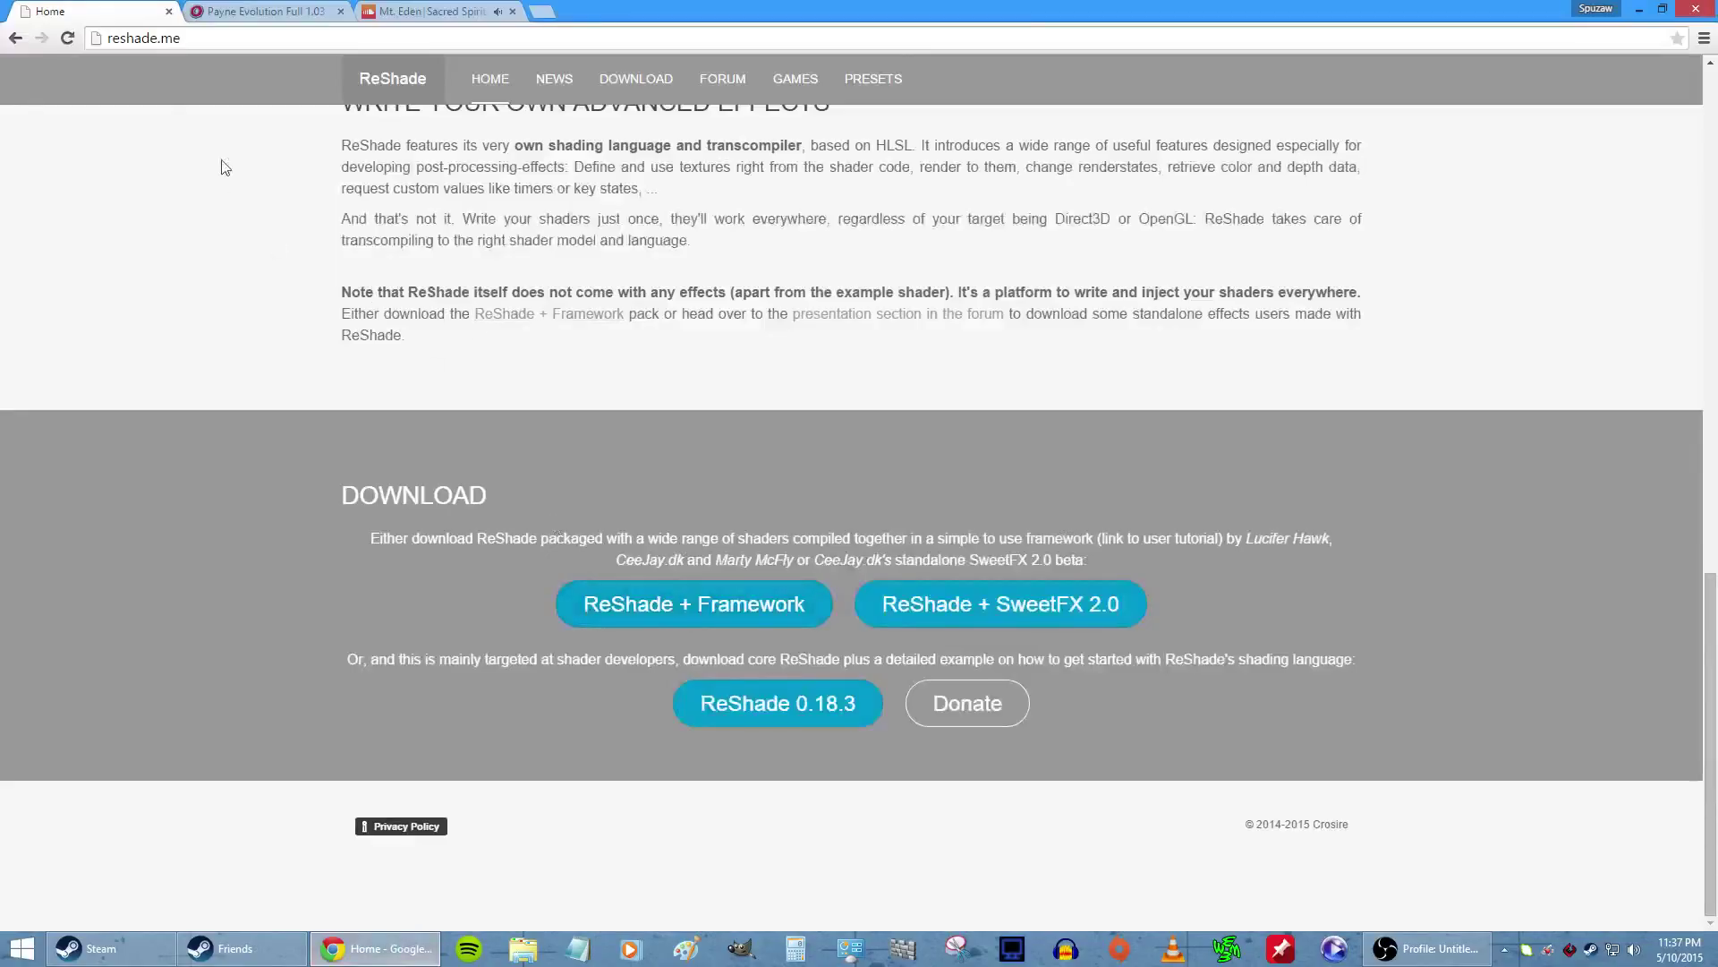
{"action": "scroll", "coordinate": [582, 287], "scroll_direction": "up", "scroll_amount": 20}
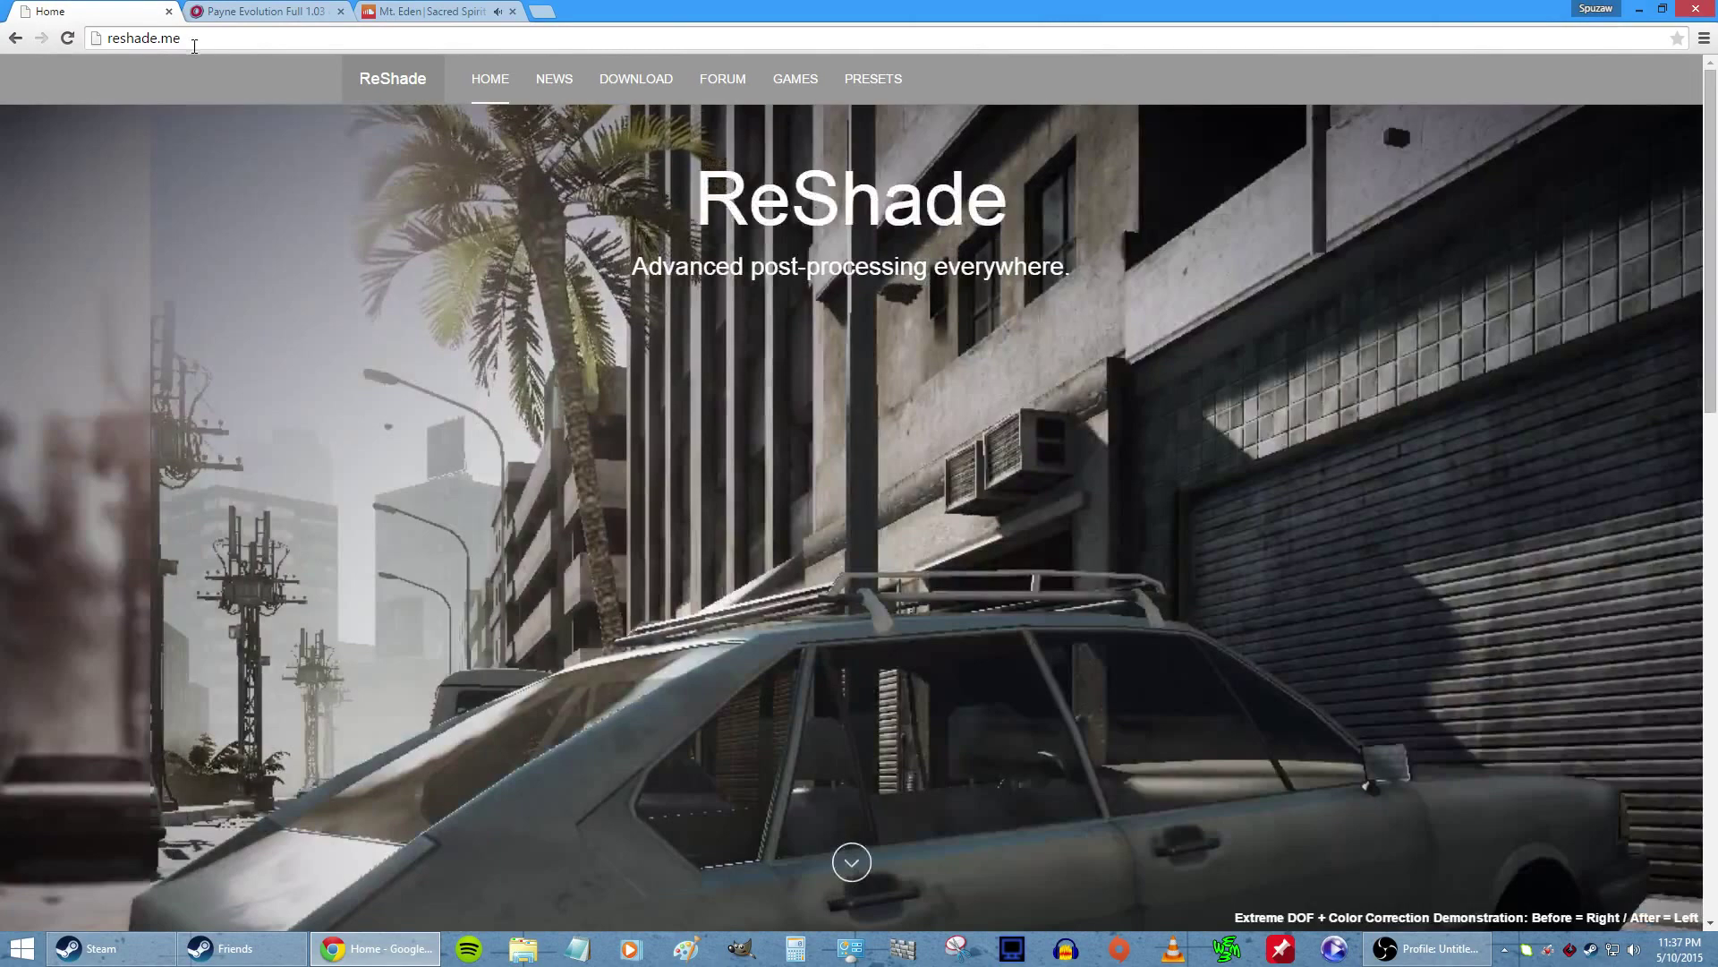
{"action": "scroll", "coordinate": [1043, 634], "scroll_direction": "down", "scroll_amount": 20}
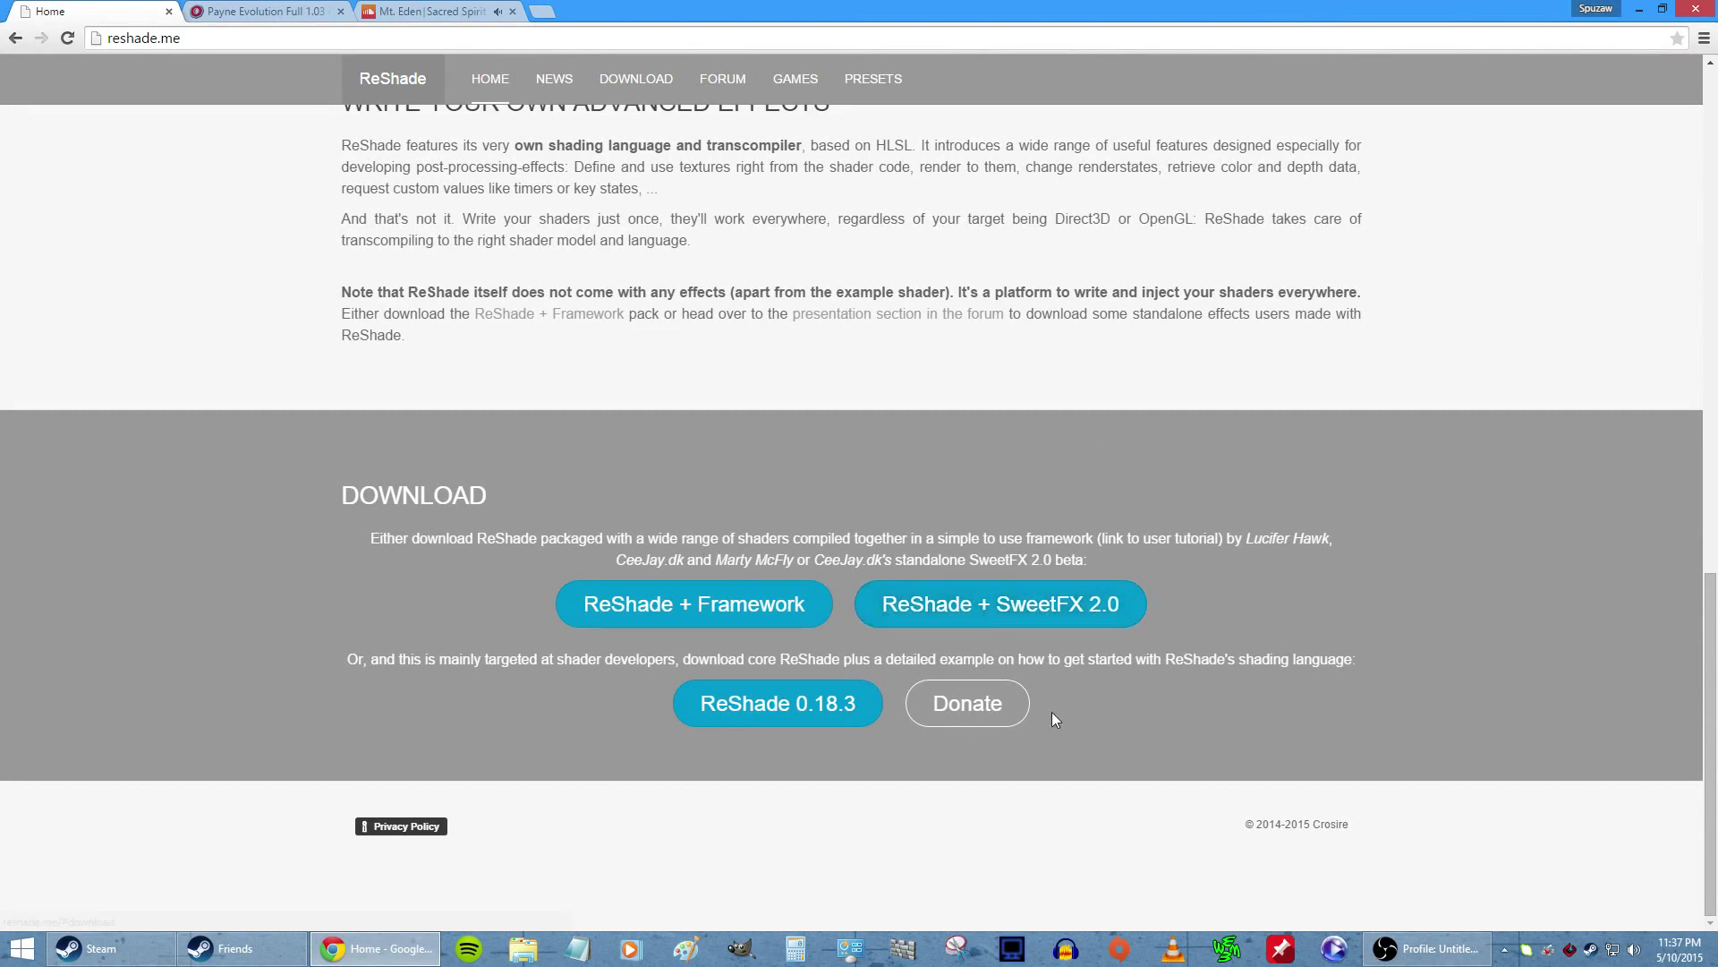
{"action": "left_click", "coordinate": [391, 949]}
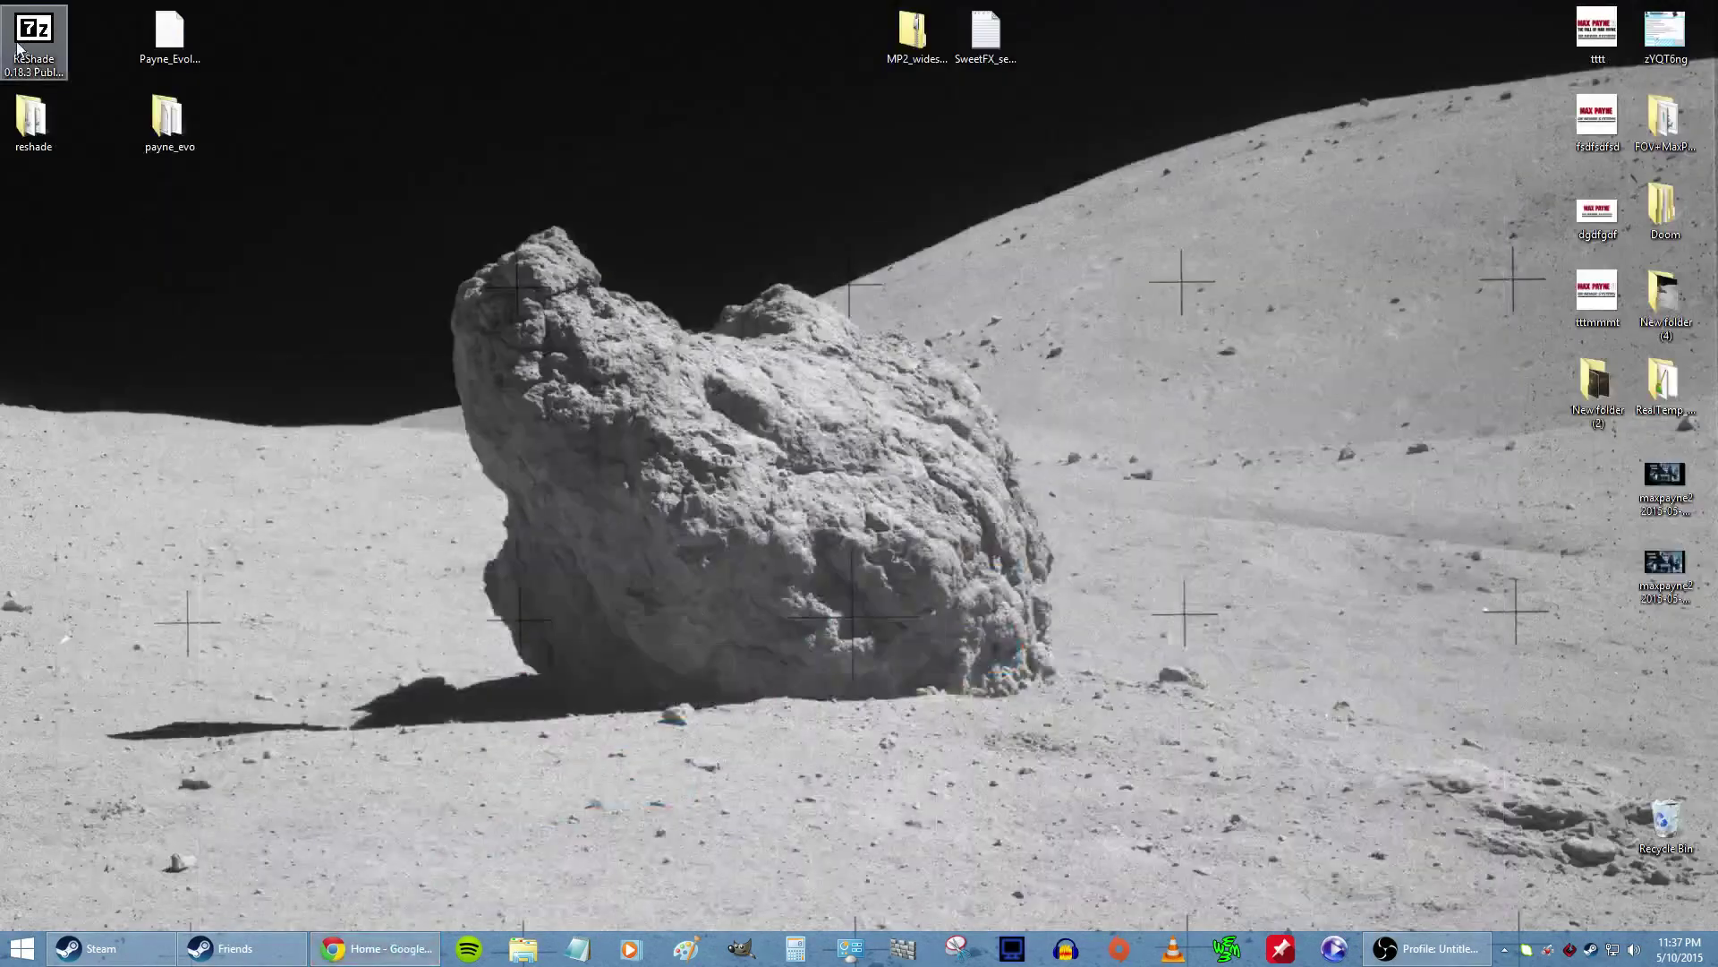
Step: Start extracting the ReShade SweetFX archive to a chosen folder, then cancel the extraction
{"action": "left_click", "coordinate": [45, 81]}
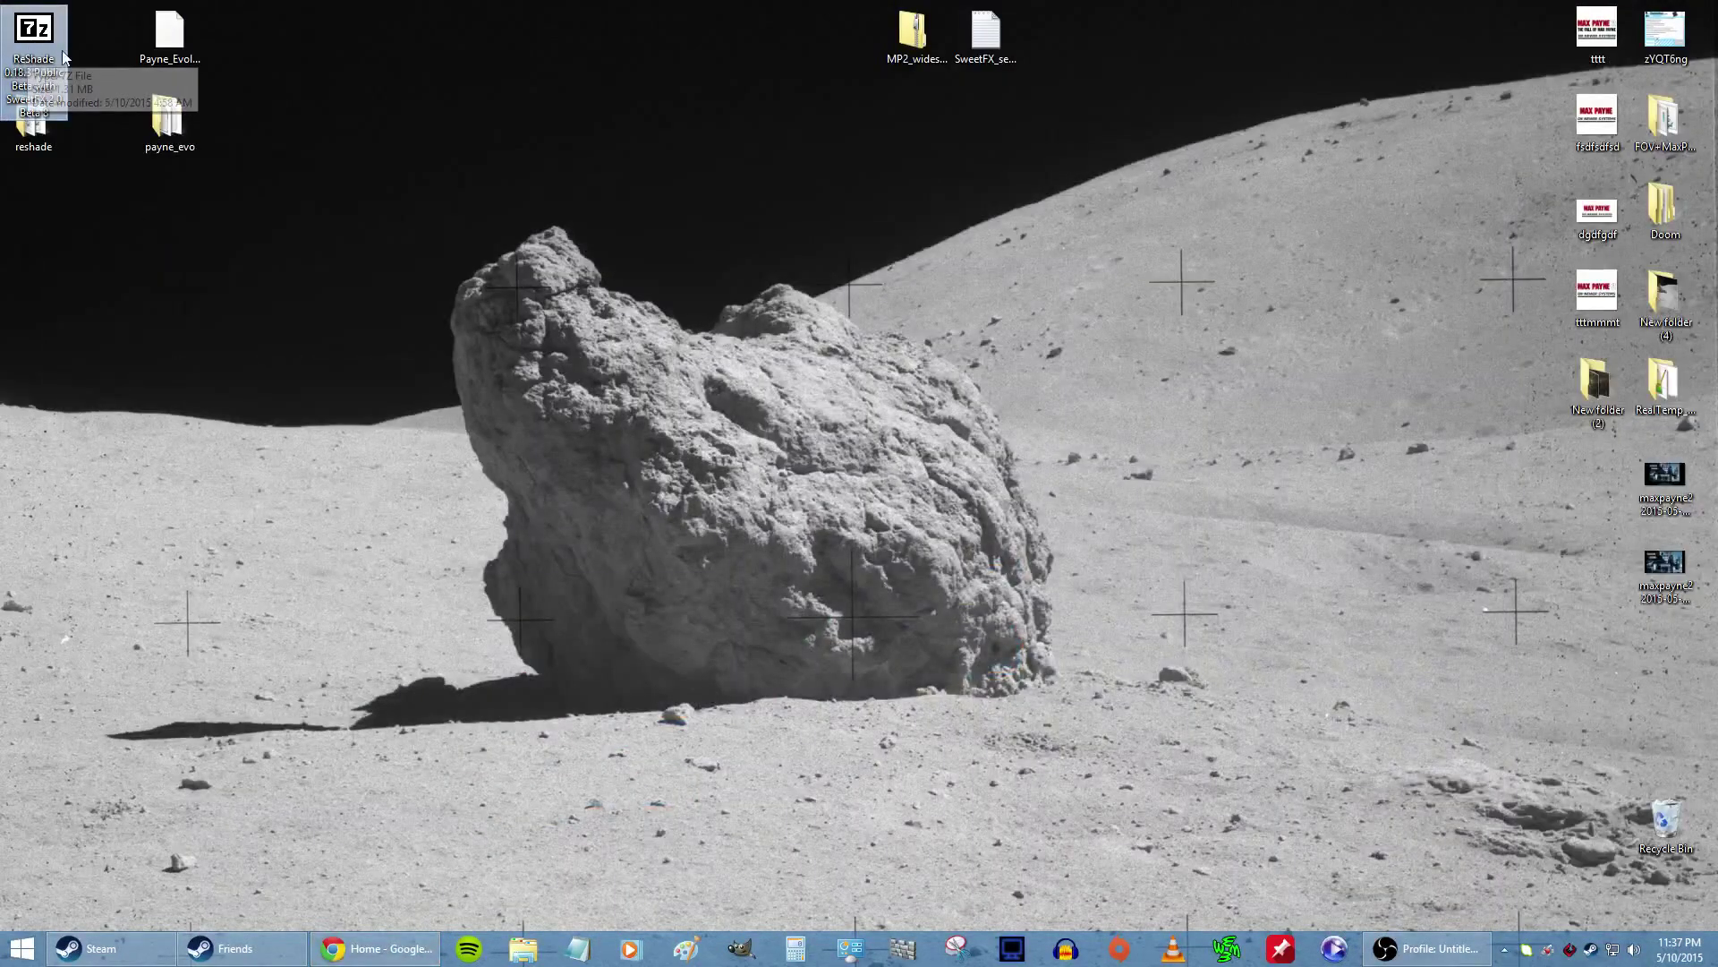
{"action": "left_click", "coordinate": [34, 121]}
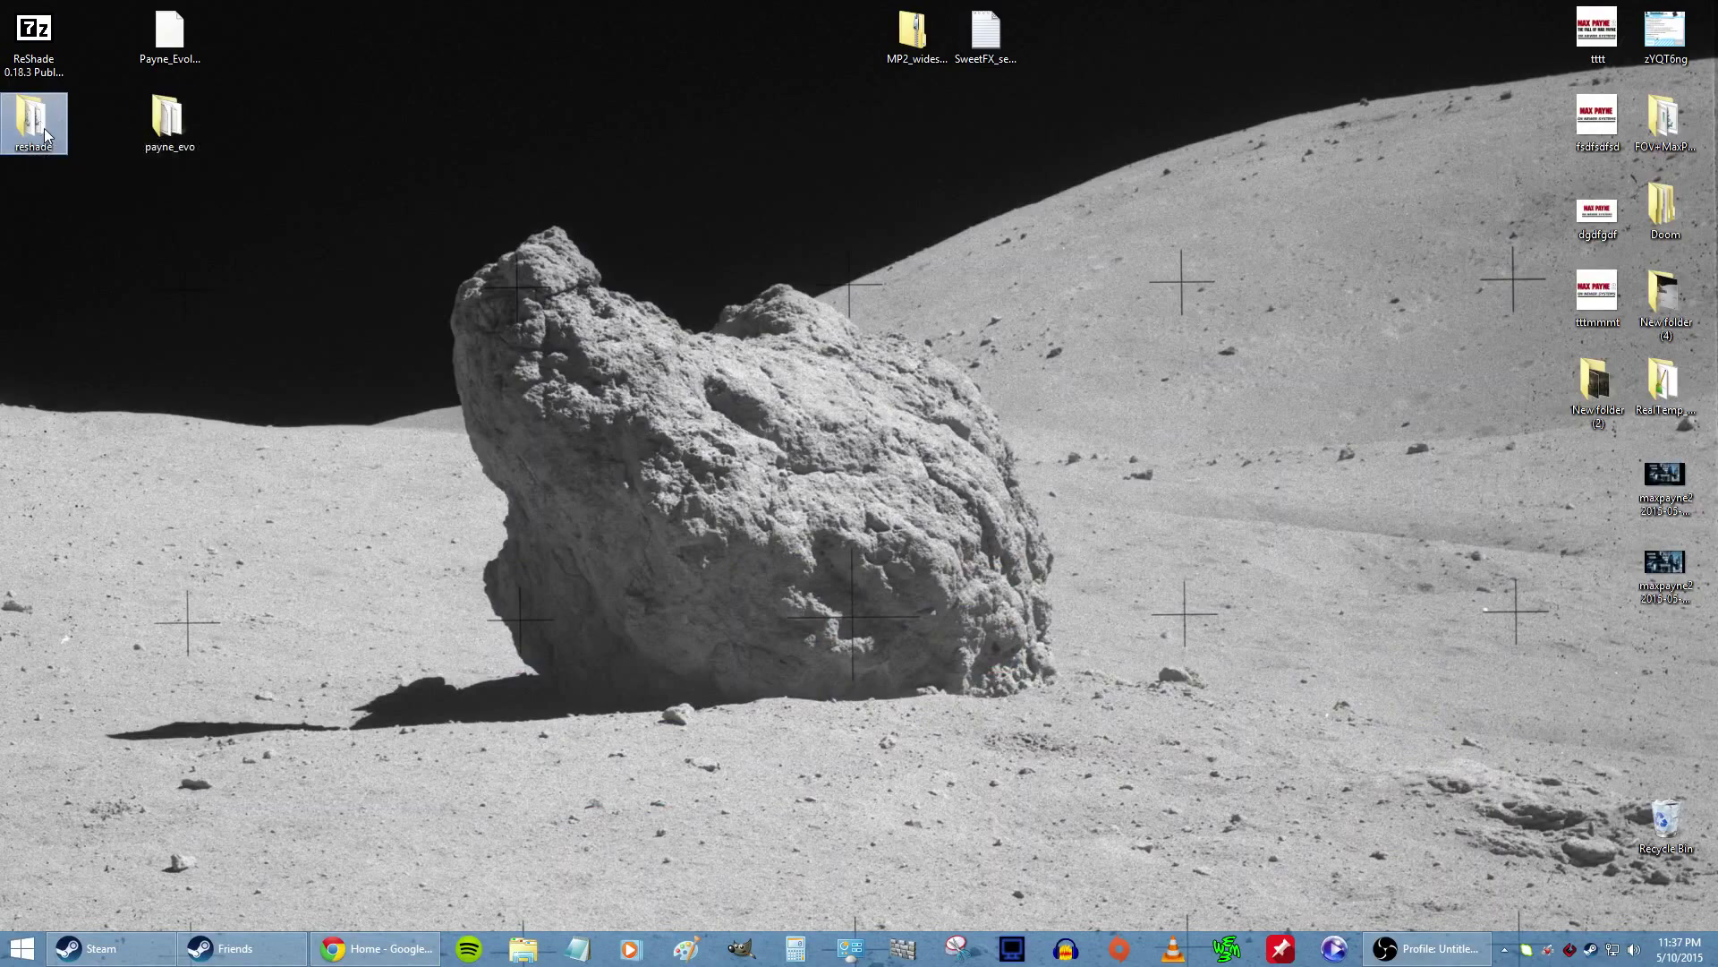
{"action": "right_click", "coordinate": [40, 52]}
{"action": "mouse_move", "coordinate": [85, 84]}
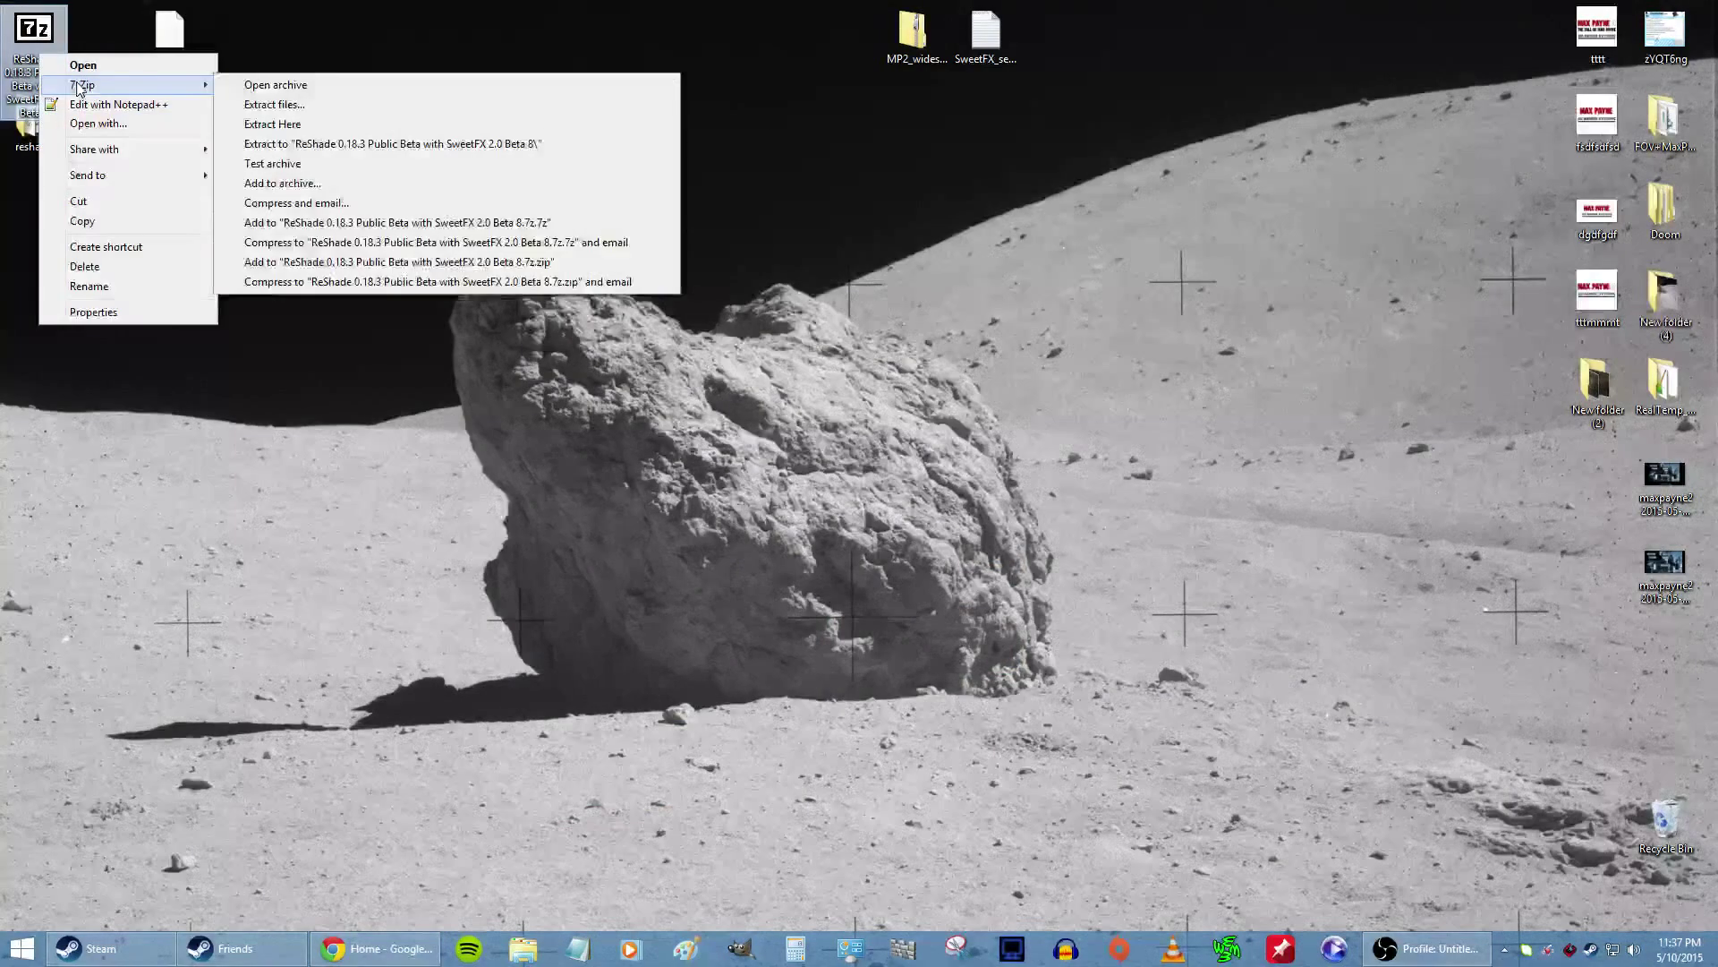
{"action": "left_click", "coordinate": [257, 104]}
{"action": "left_click", "coordinate": [1033, 408]}
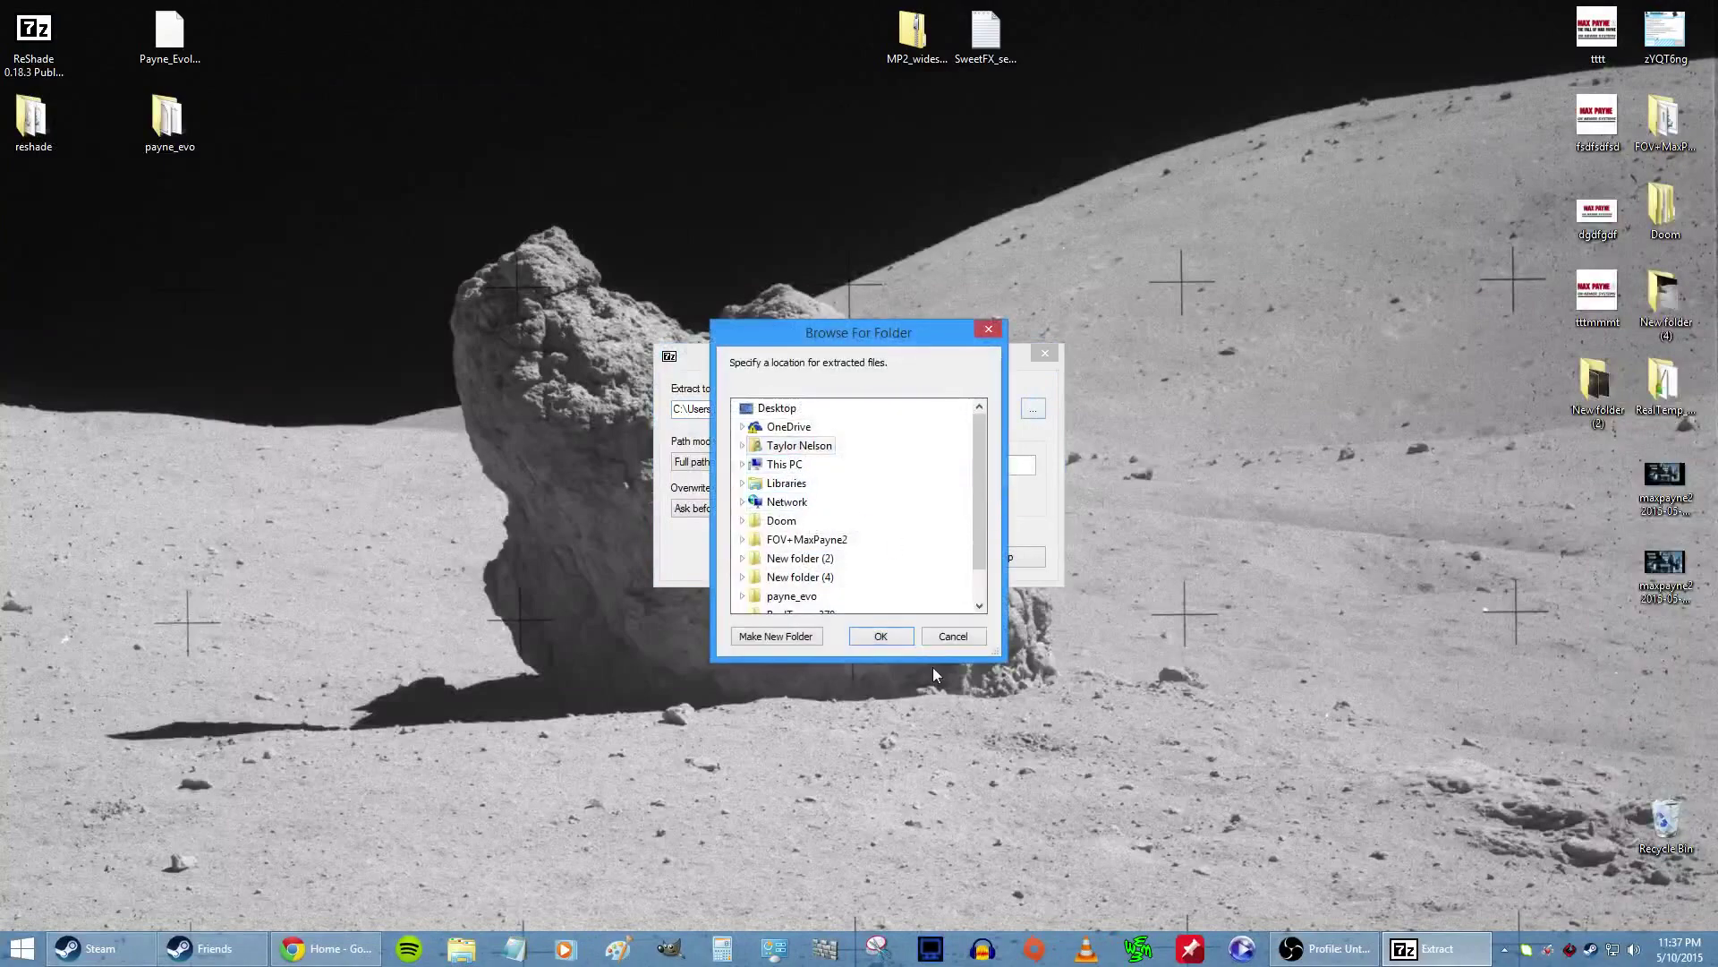
{"action": "left_click", "coordinate": [953, 636]}
{"action": "left_click", "coordinate": [926, 566]}
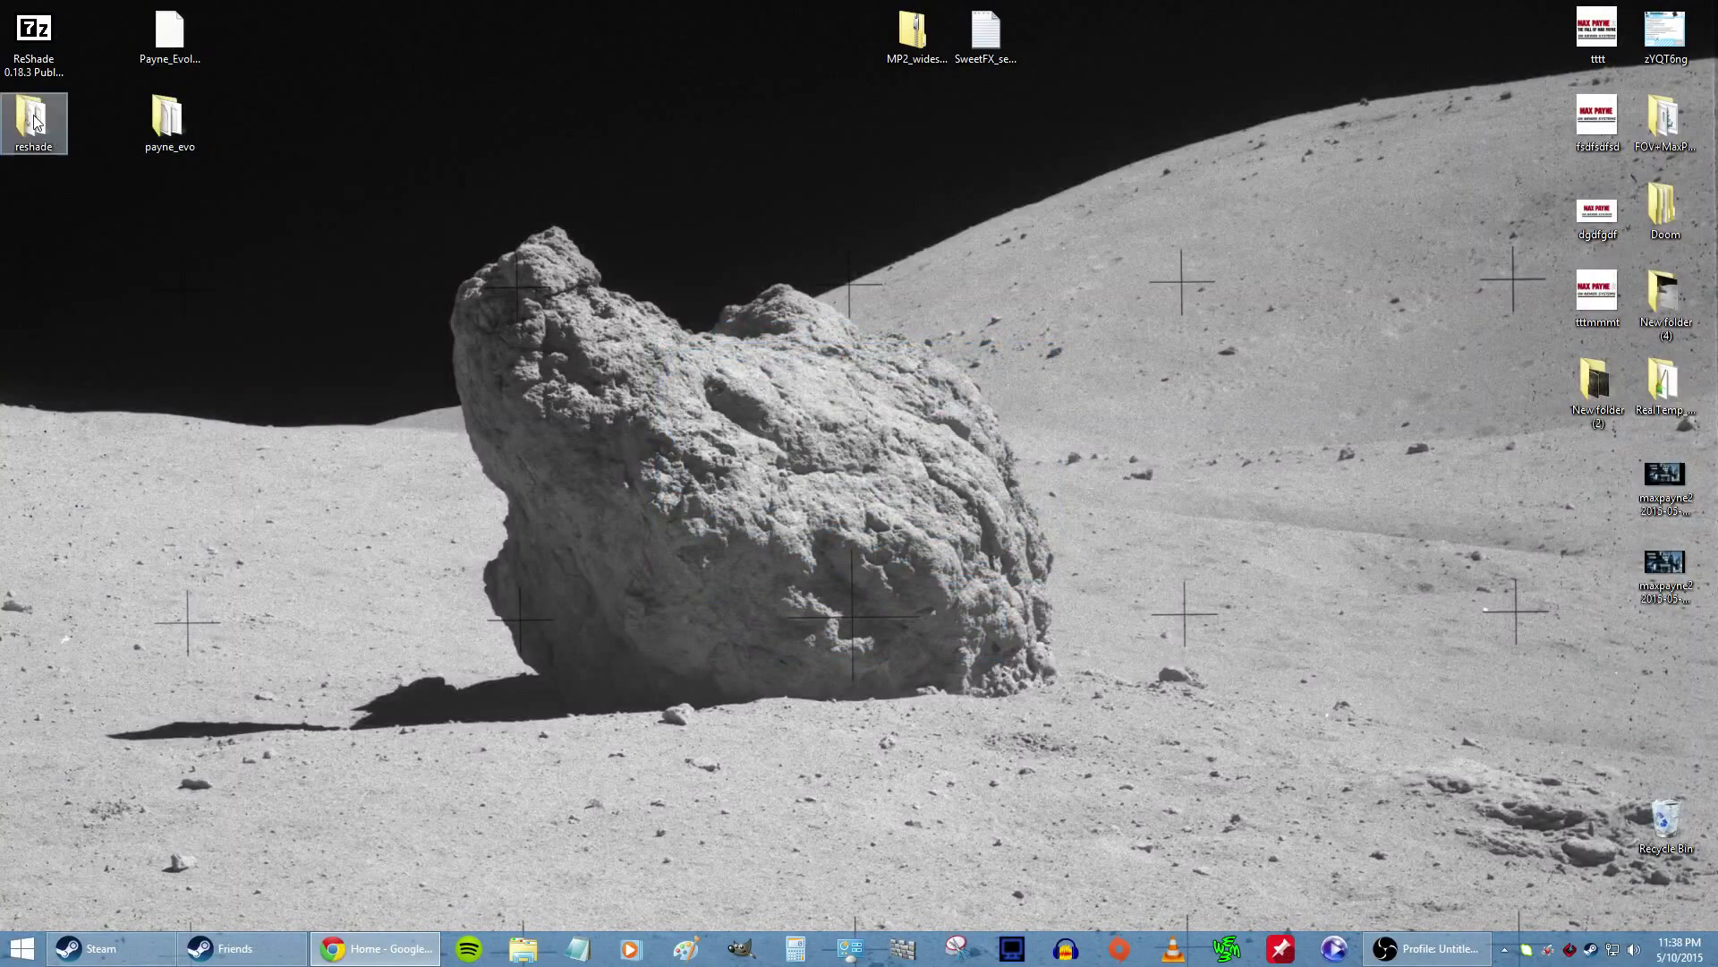
Step: Install ReShade into maxpayne2.exe with Direct3D 8, then close the setup and the reshade folder
{"action": "left_click", "coordinate": [36, 154]}
{"action": "double_click", "coordinate": [31, 133]}
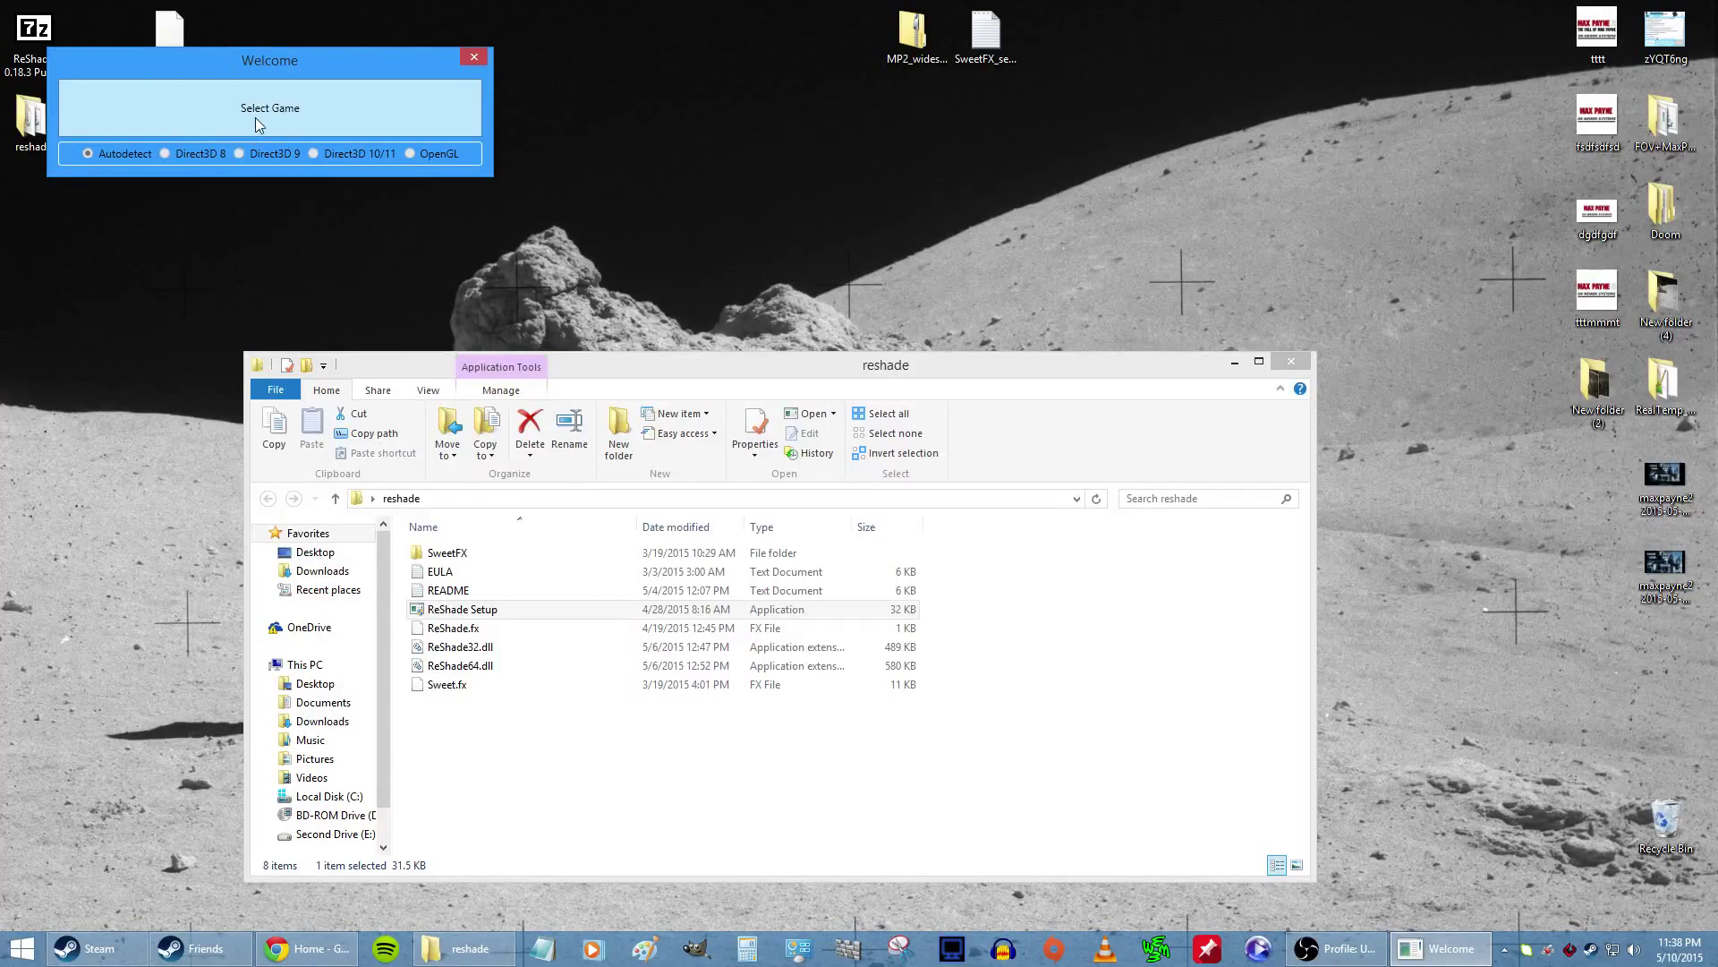
{"action": "left_click", "coordinate": [240, 115]}
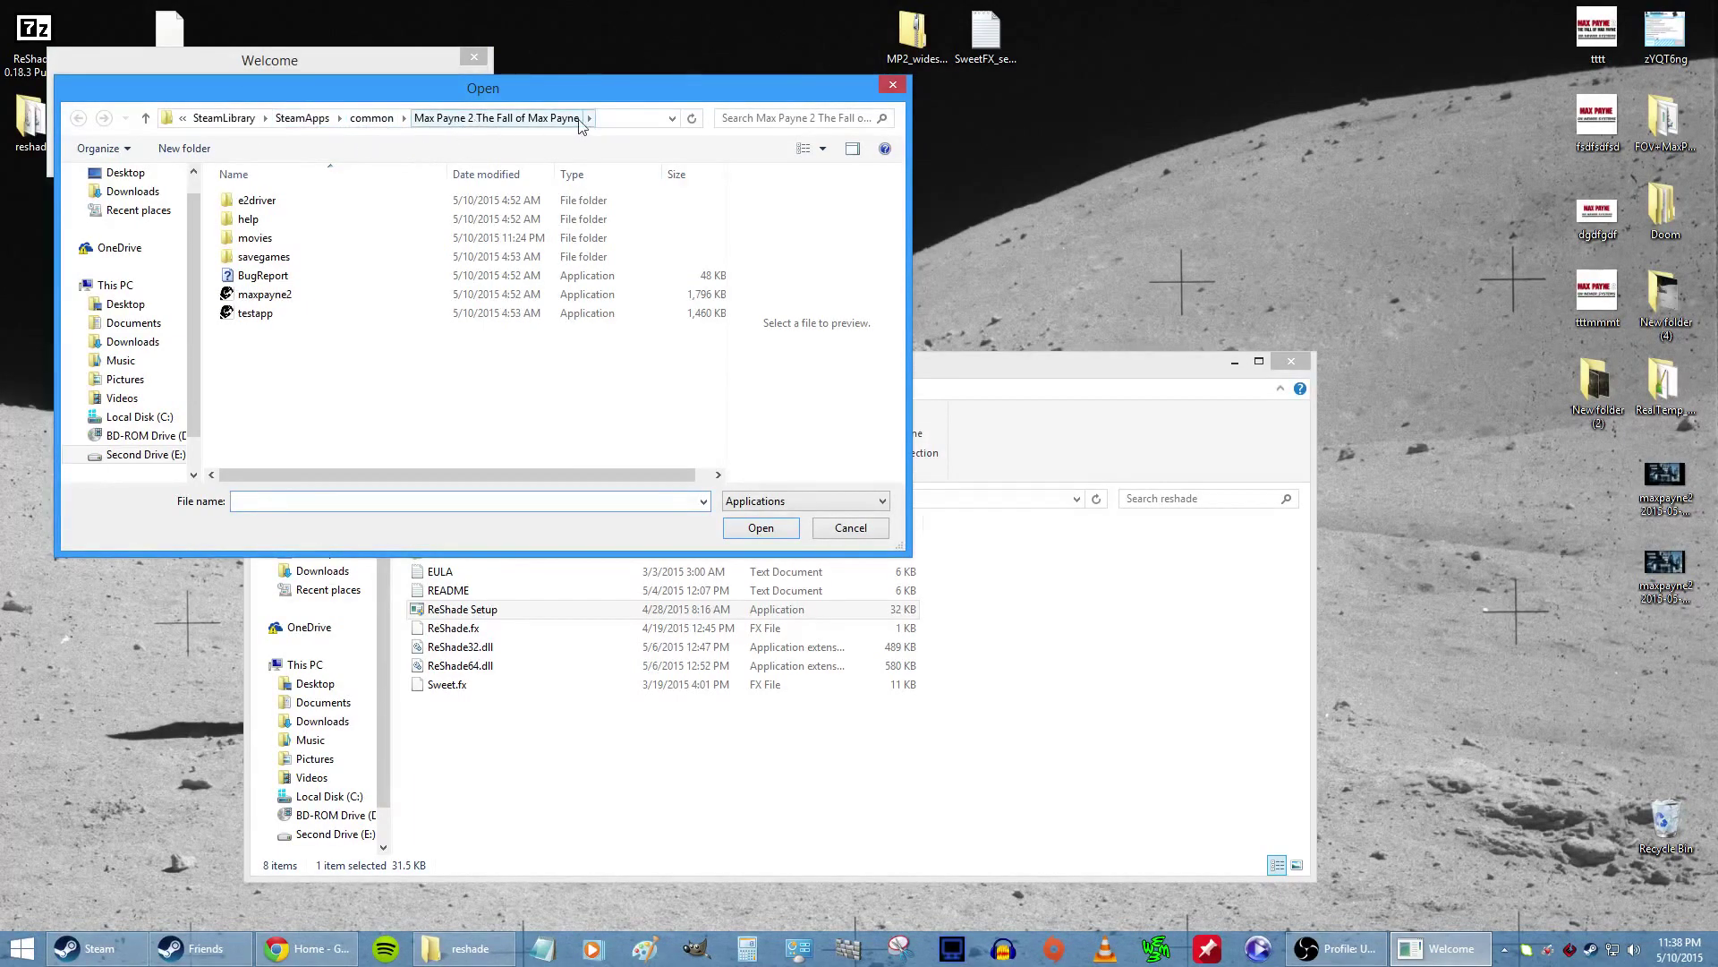
{"action": "left_click", "coordinate": [285, 299]}
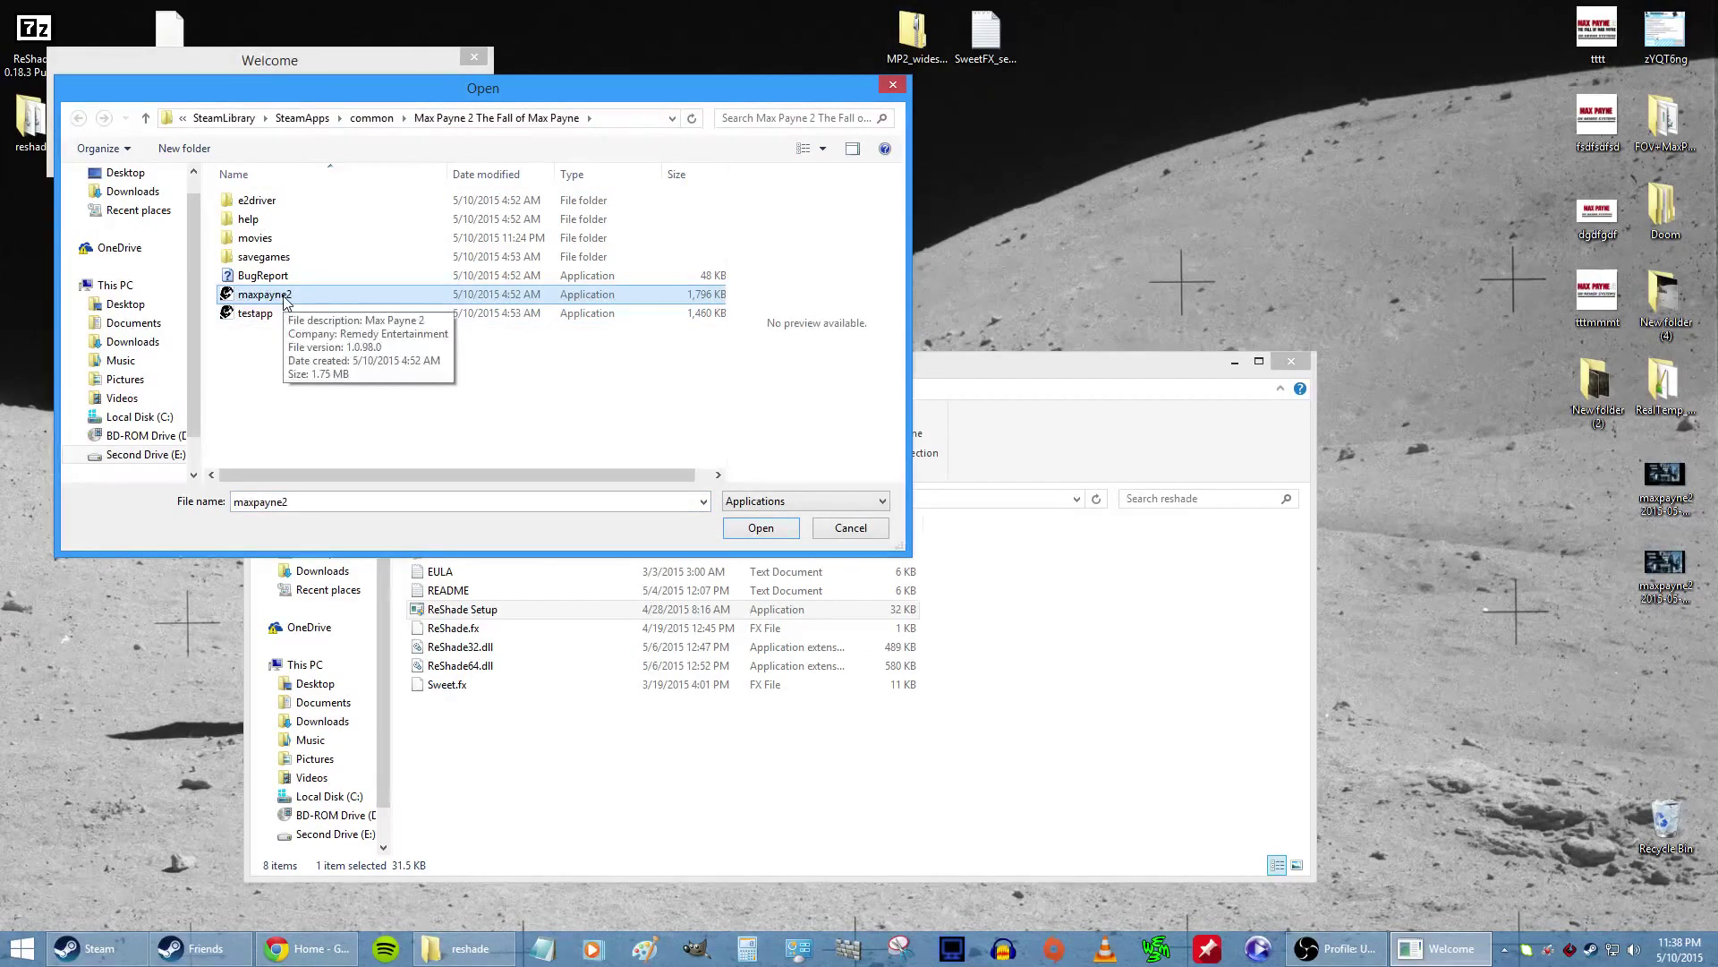
{"action": "double_click", "coordinate": [285, 299]}
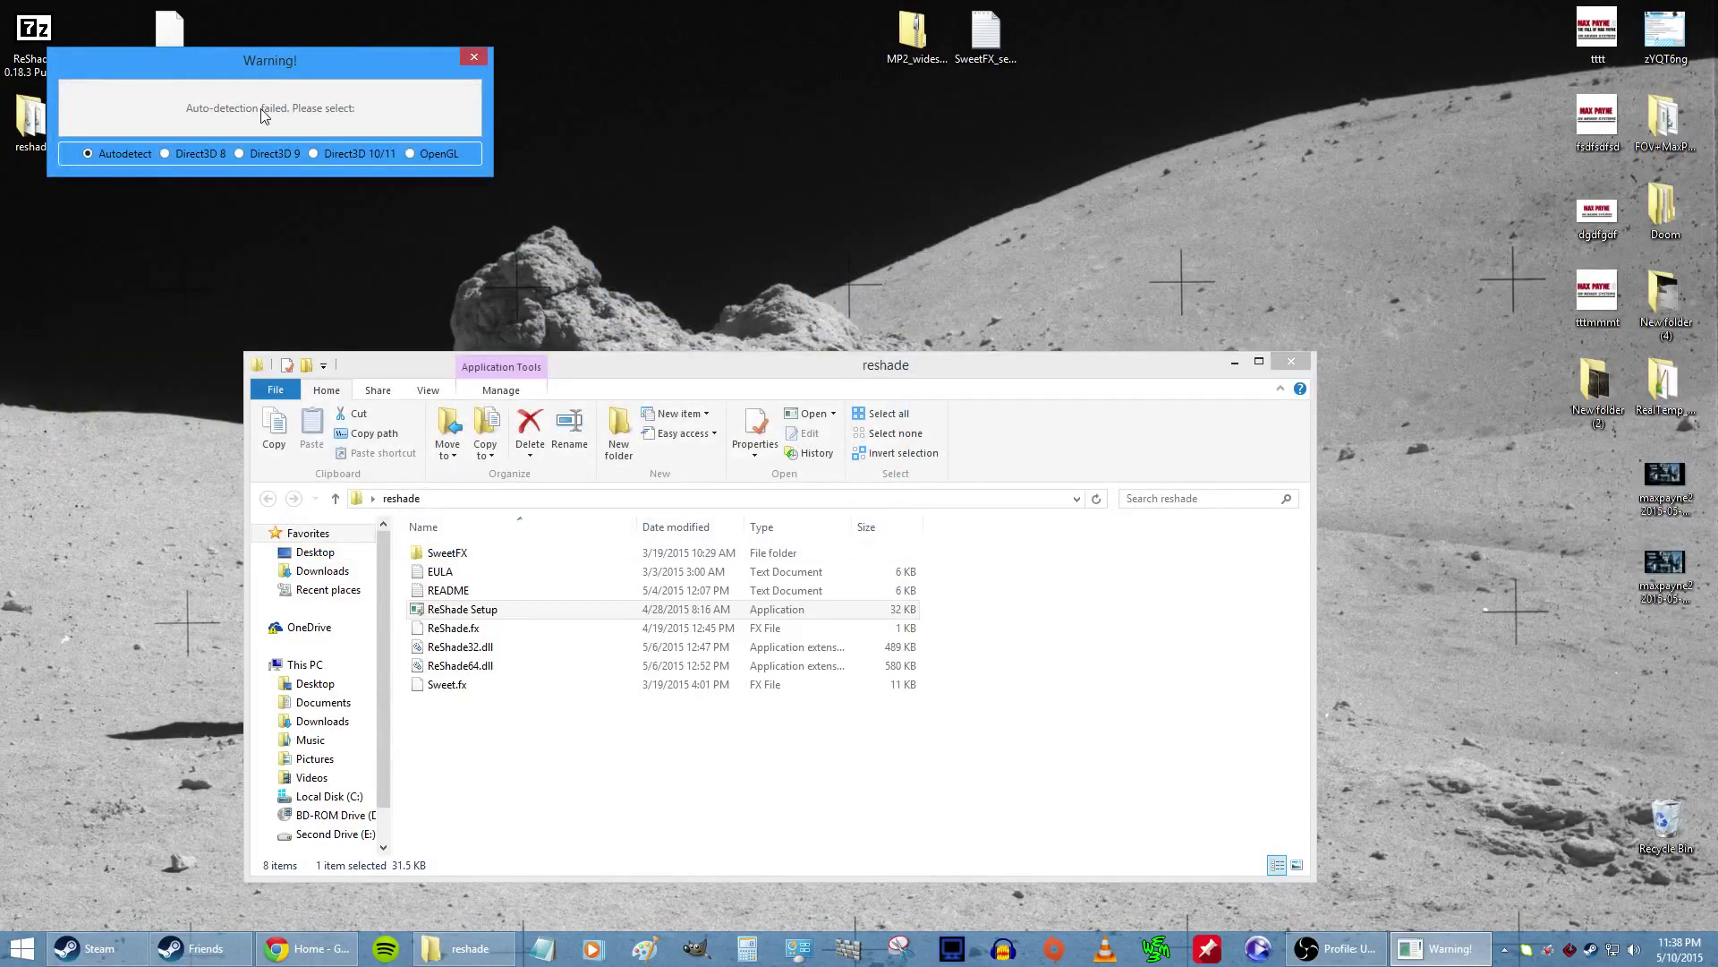
{"action": "left_click", "coordinate": [165, 153]}
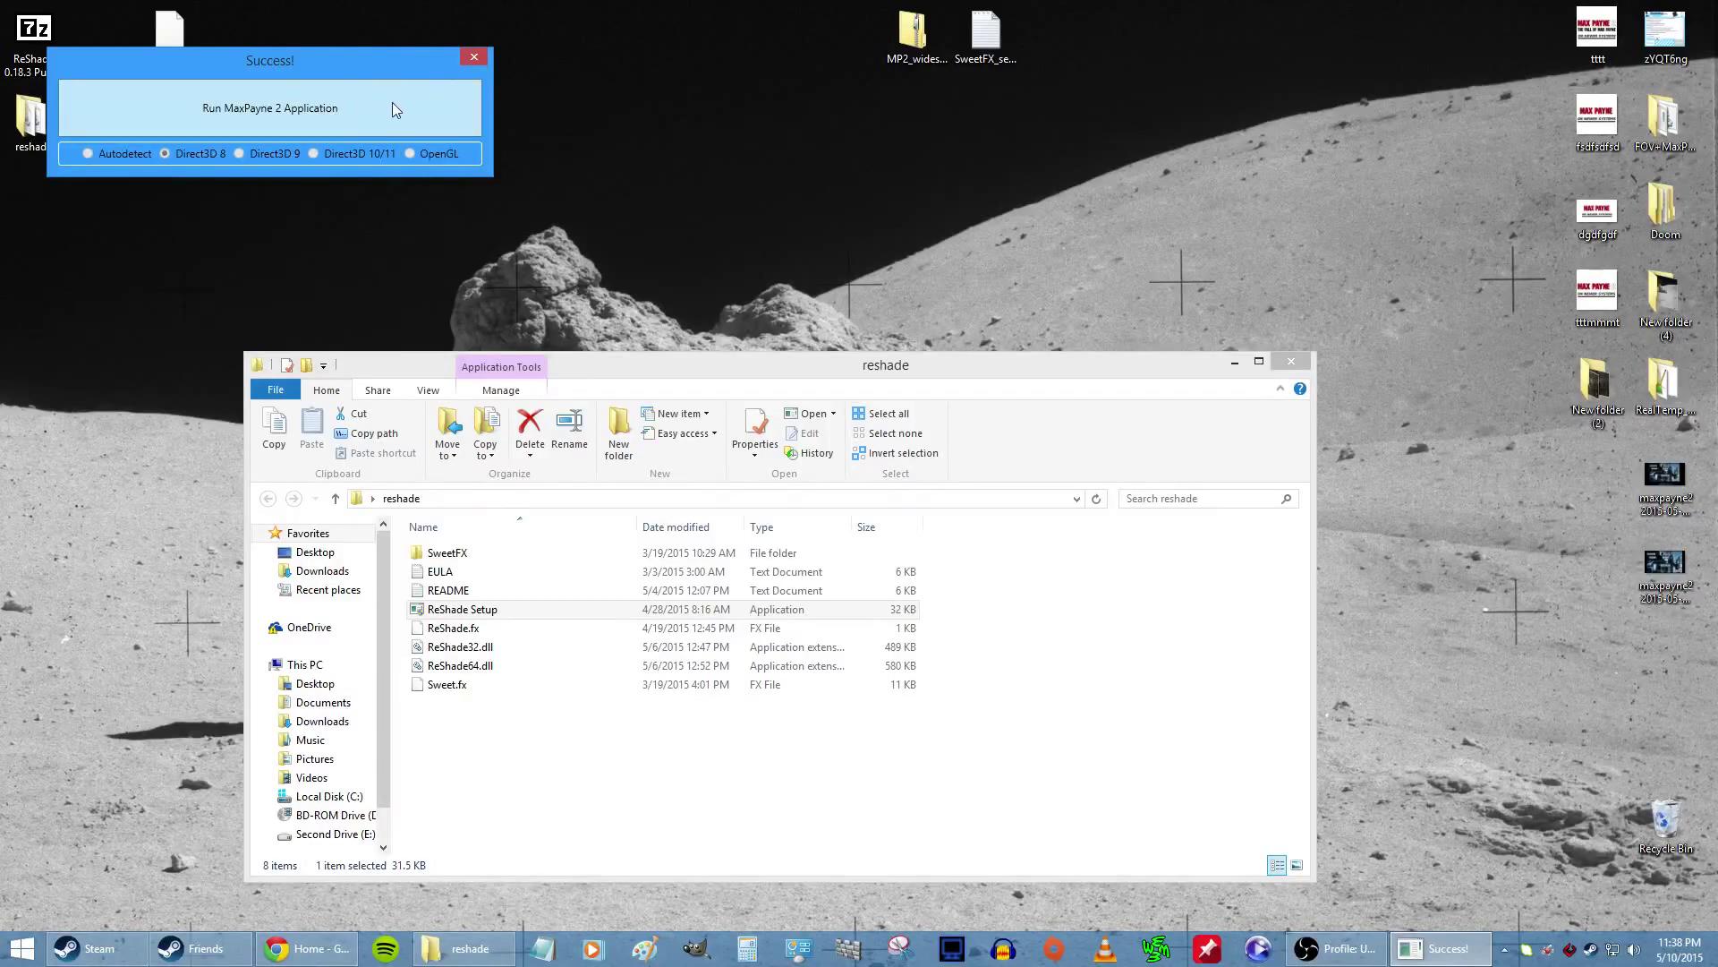
{"action": "left_click", "coordinate": [473, 59]}
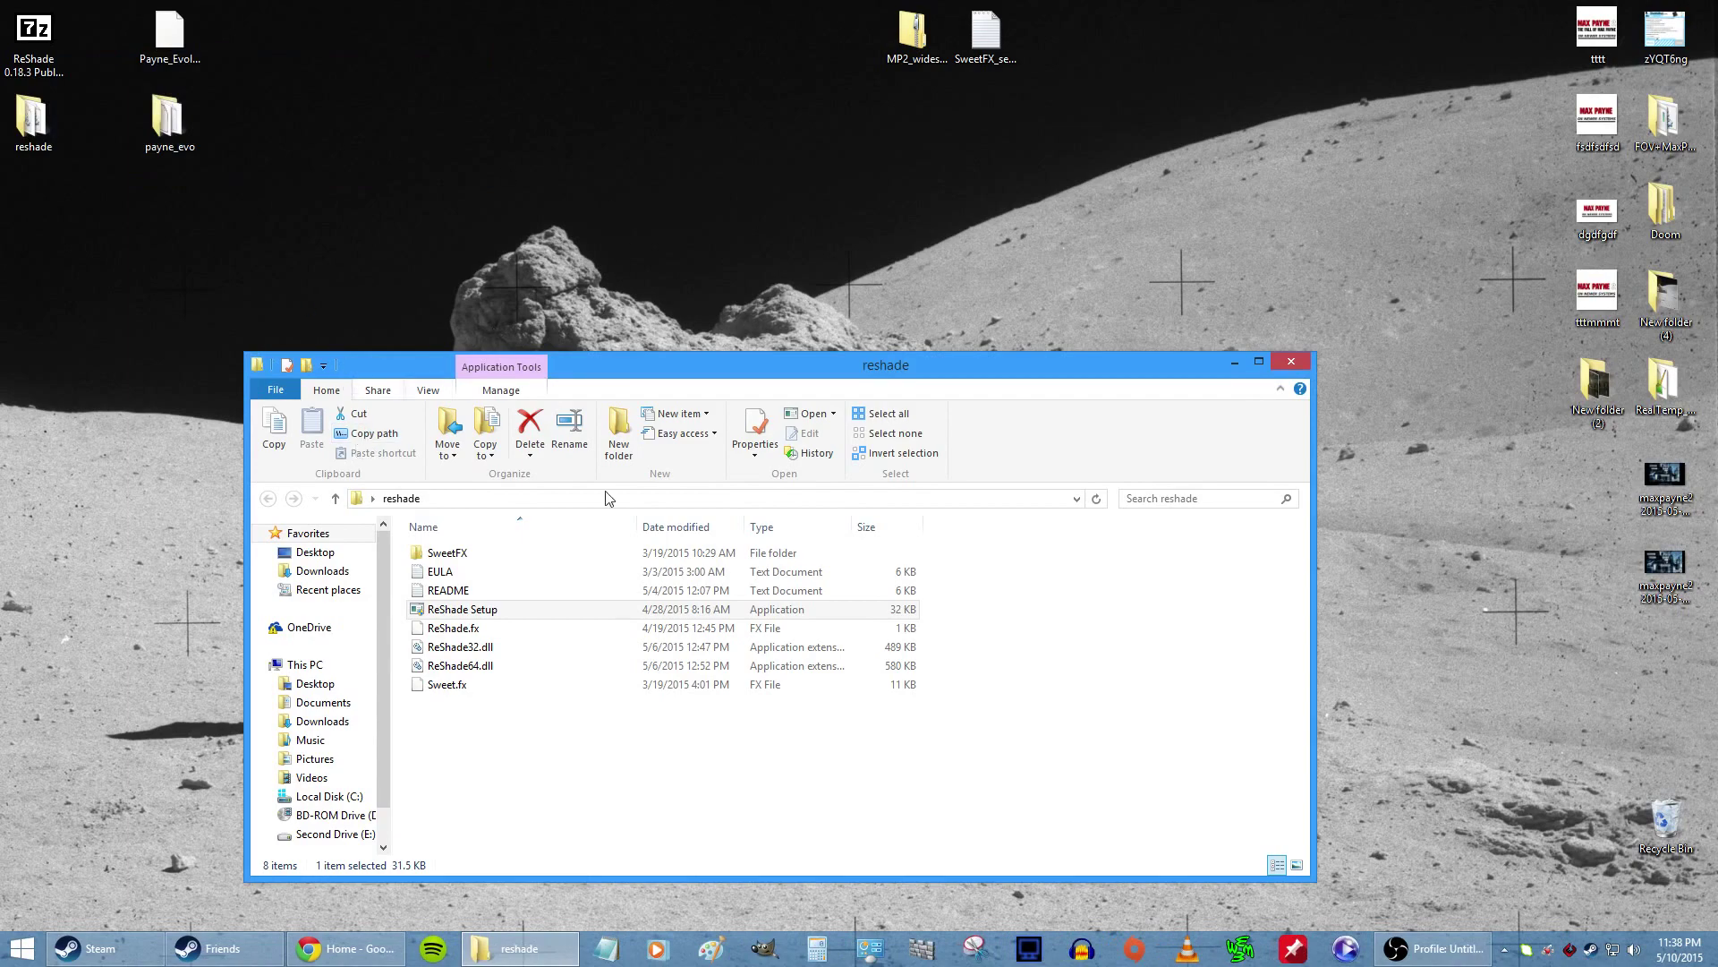
{"action": "left_click", "coordinate": [1294, 363]}
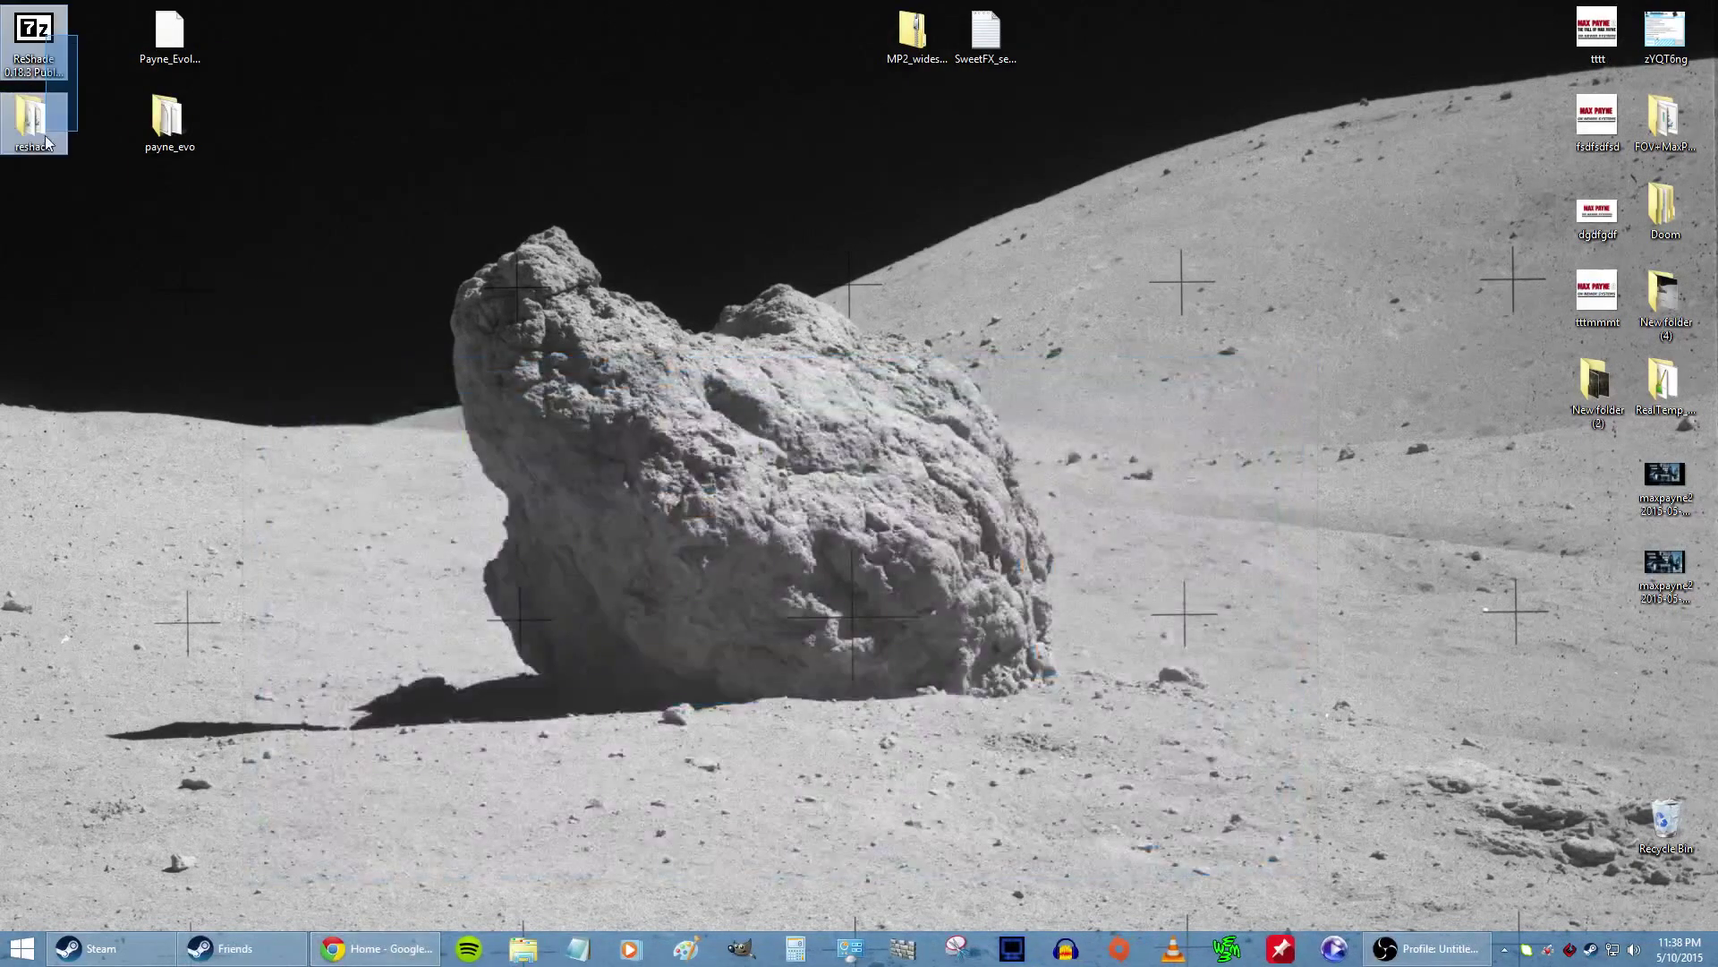
Step: Move the ReShade icons to the lower left, then view the Payne Evolution Full 1.03 ModDB page
{"action": "left_click_drag", "start_coordinate": [33, 121], "coordinate": [39, 874]}
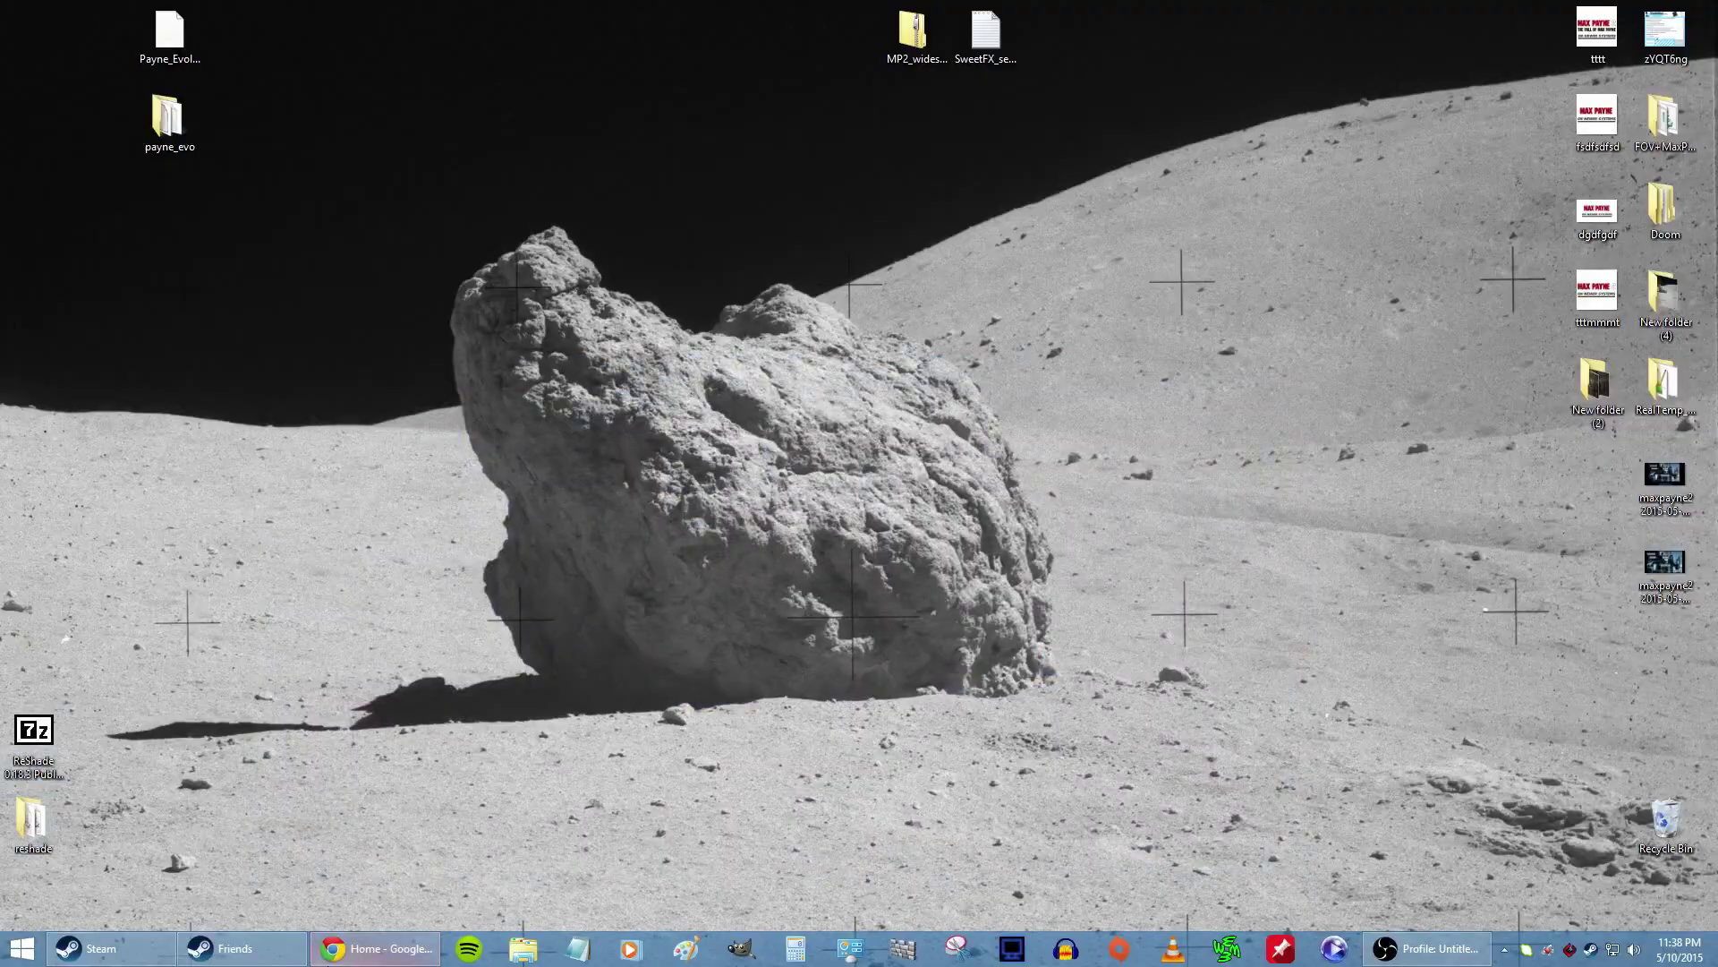
{"action": "left_click", "coordinate": [359, 949]}
{"action": "key", "text": "ctrl+Tab"}
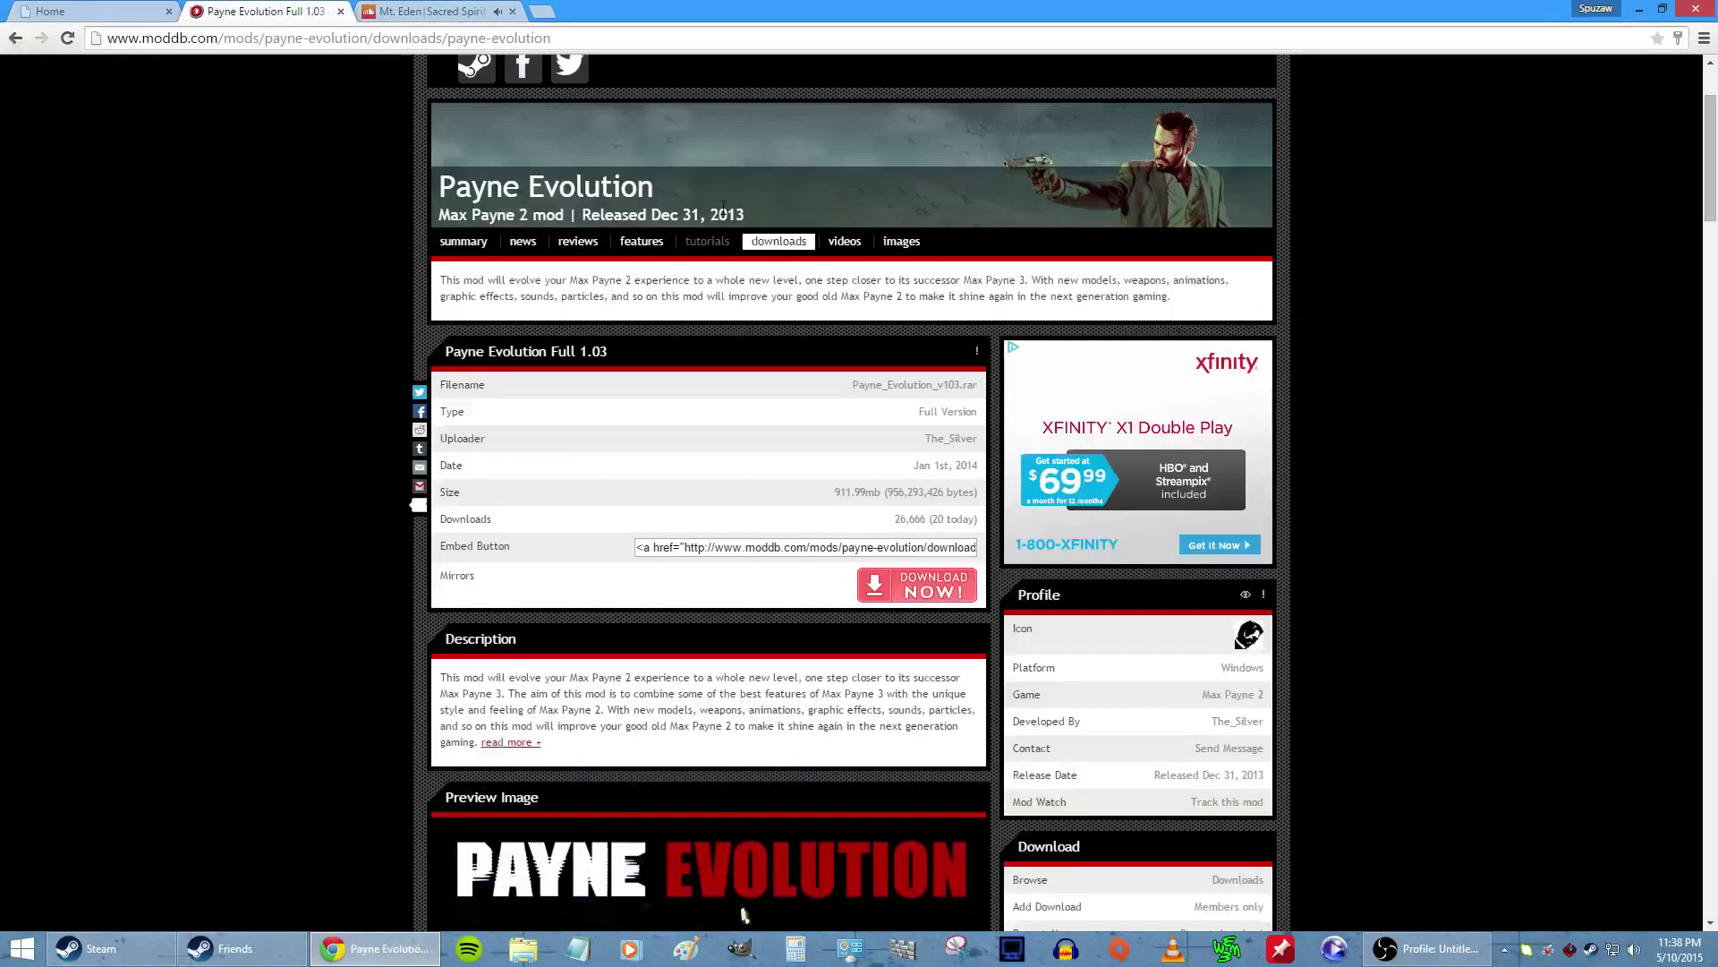
{"action": "scroll", "coordinate": [627, 246], "scroll_direction": "up", "scroll_amount": 2}
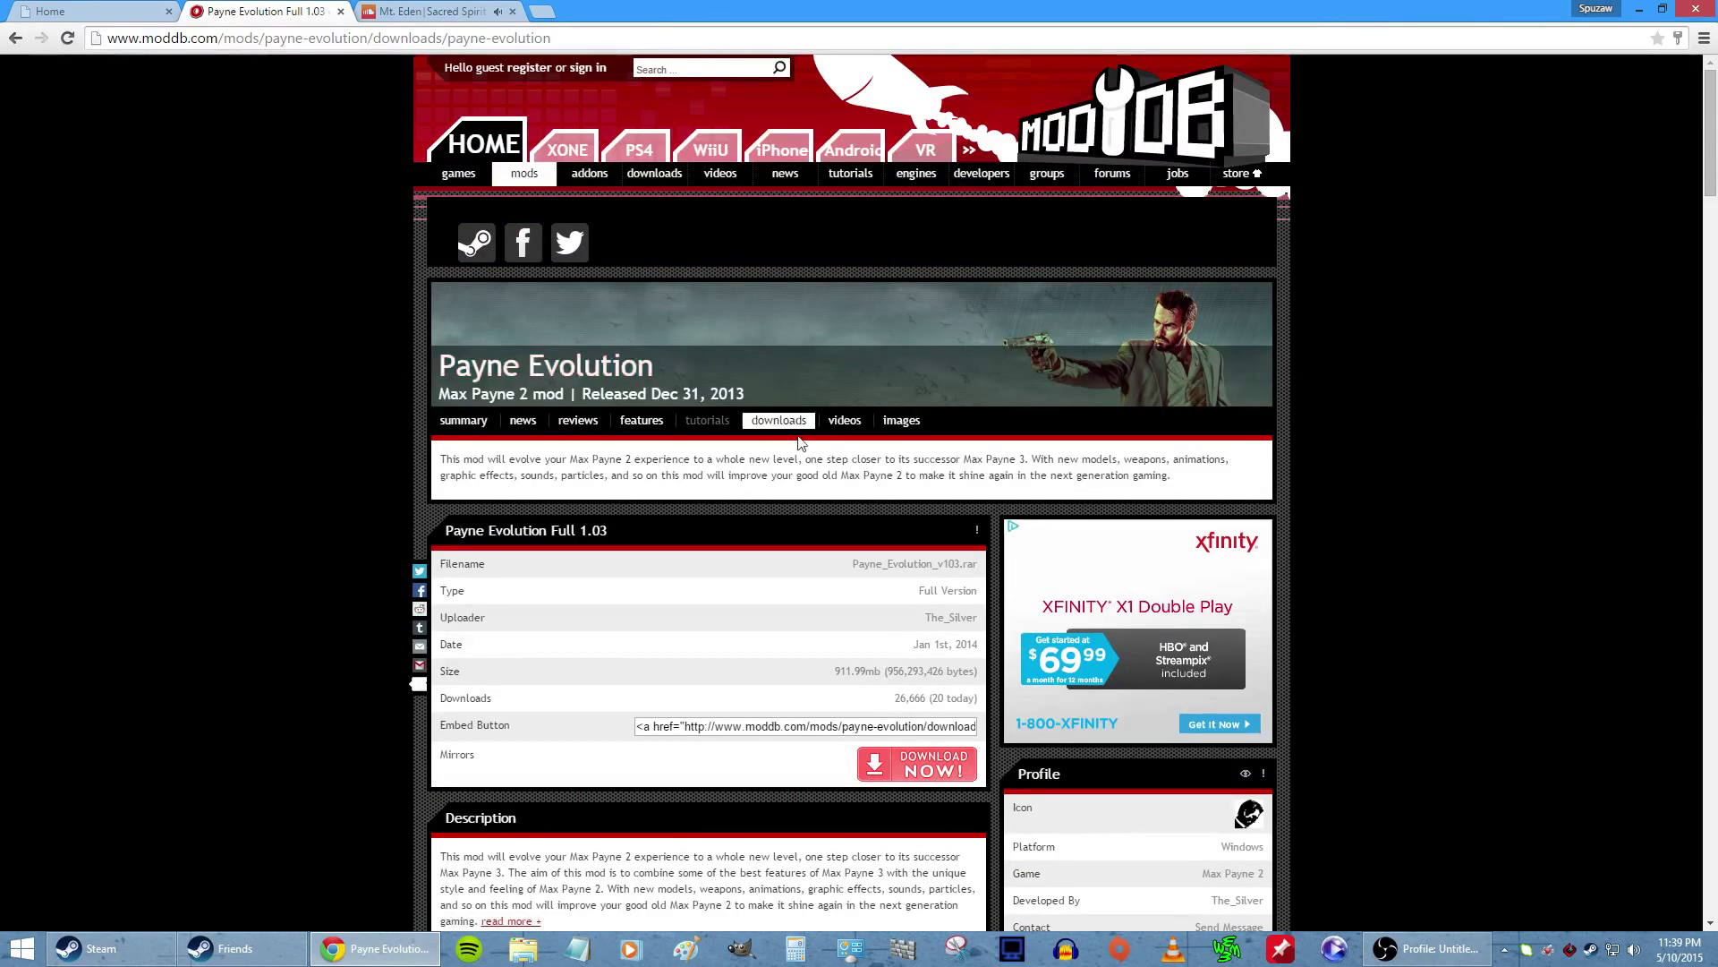
{"action": "scroll", "coordinate": [801, 443], "scroll_direction": "down", "scroll_amount": 4}
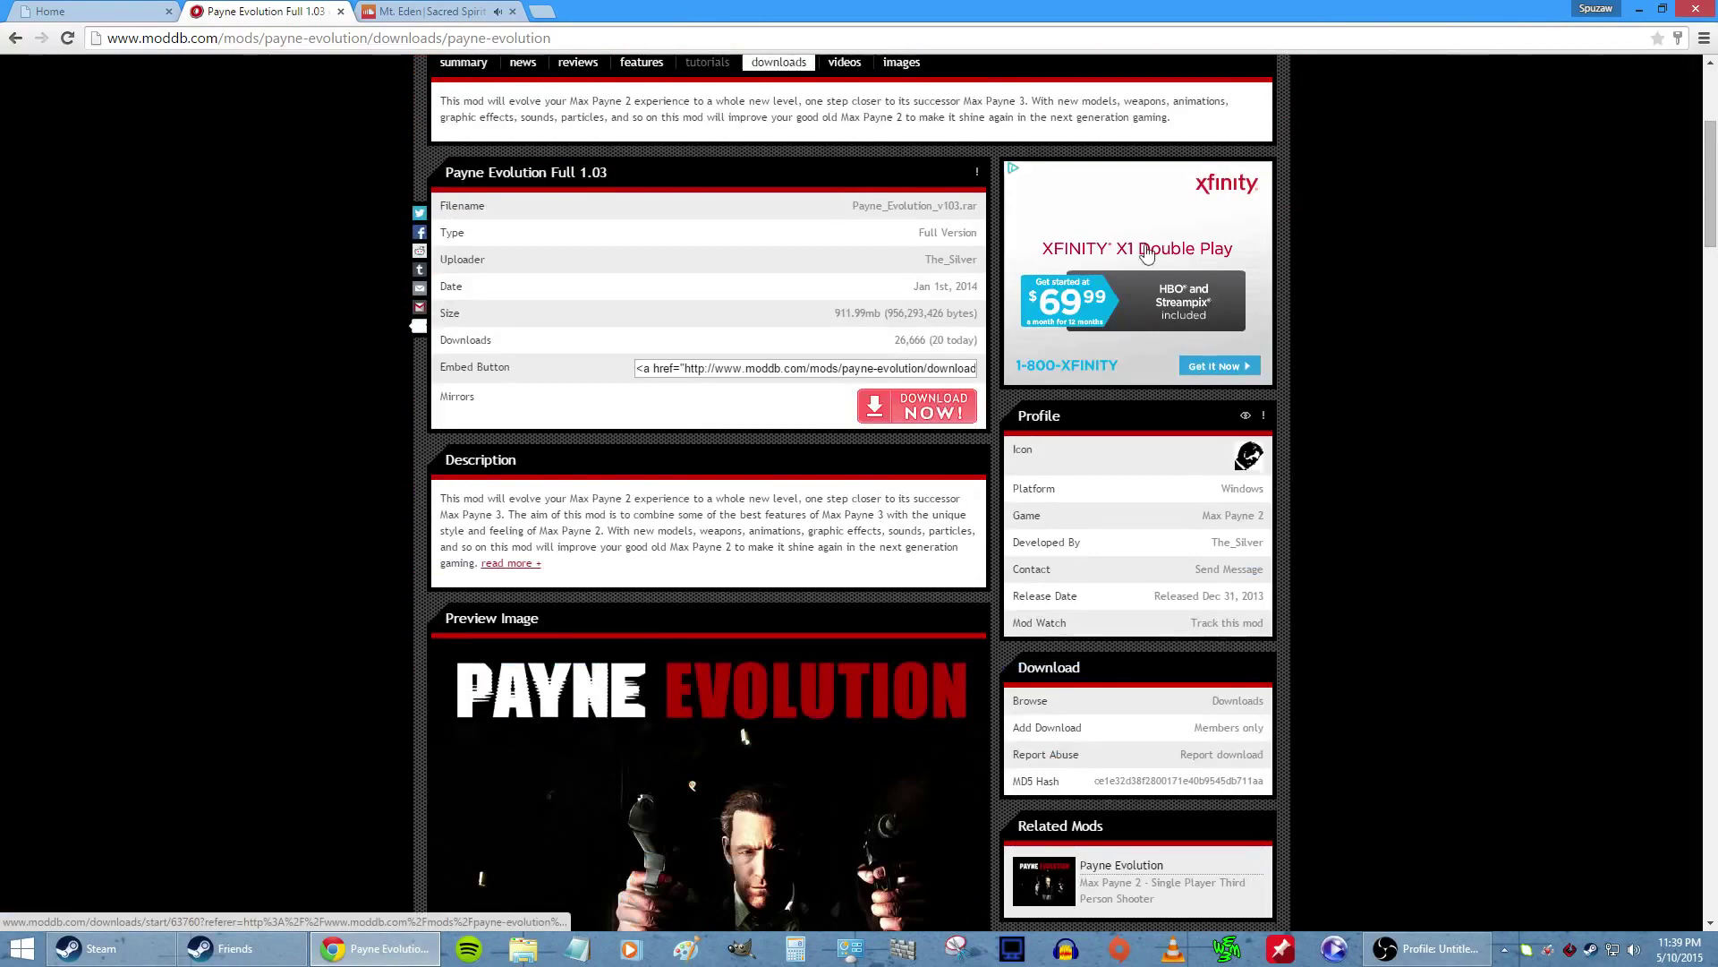
Step: Open the payne_evo folder from the desktop and select all seven of its items
{"action": "left_click", "coordinate": [407, 945]}
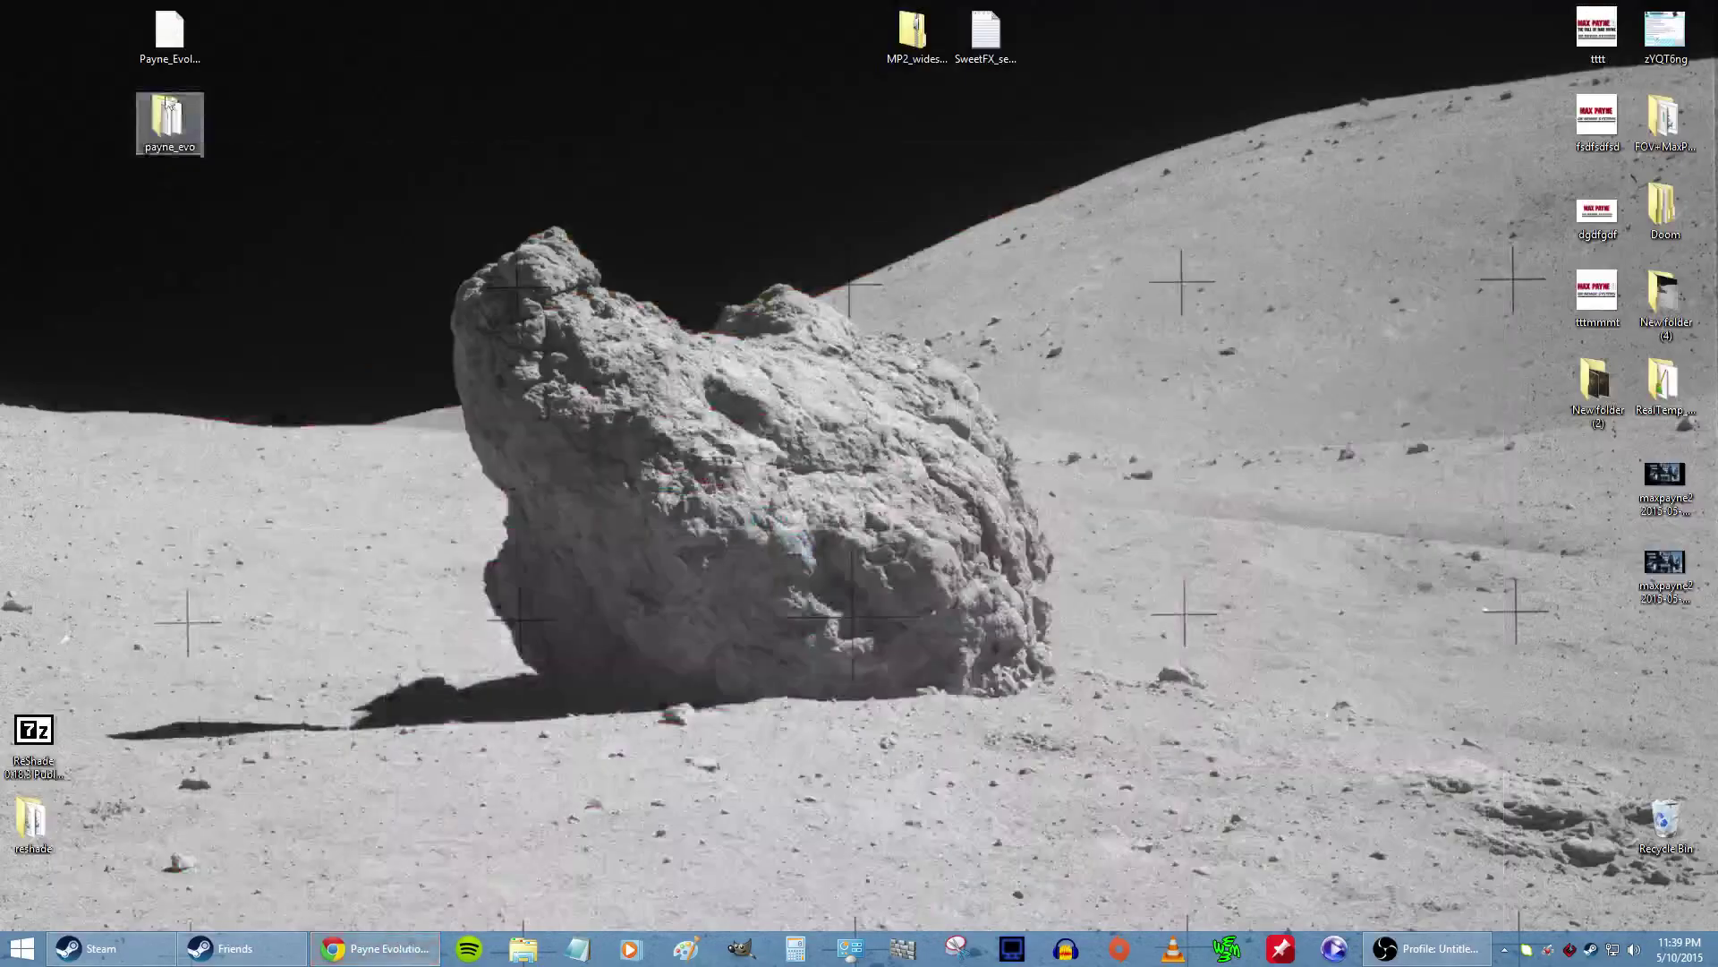
{"action": "left_click", "coordinate": [171, 36]}
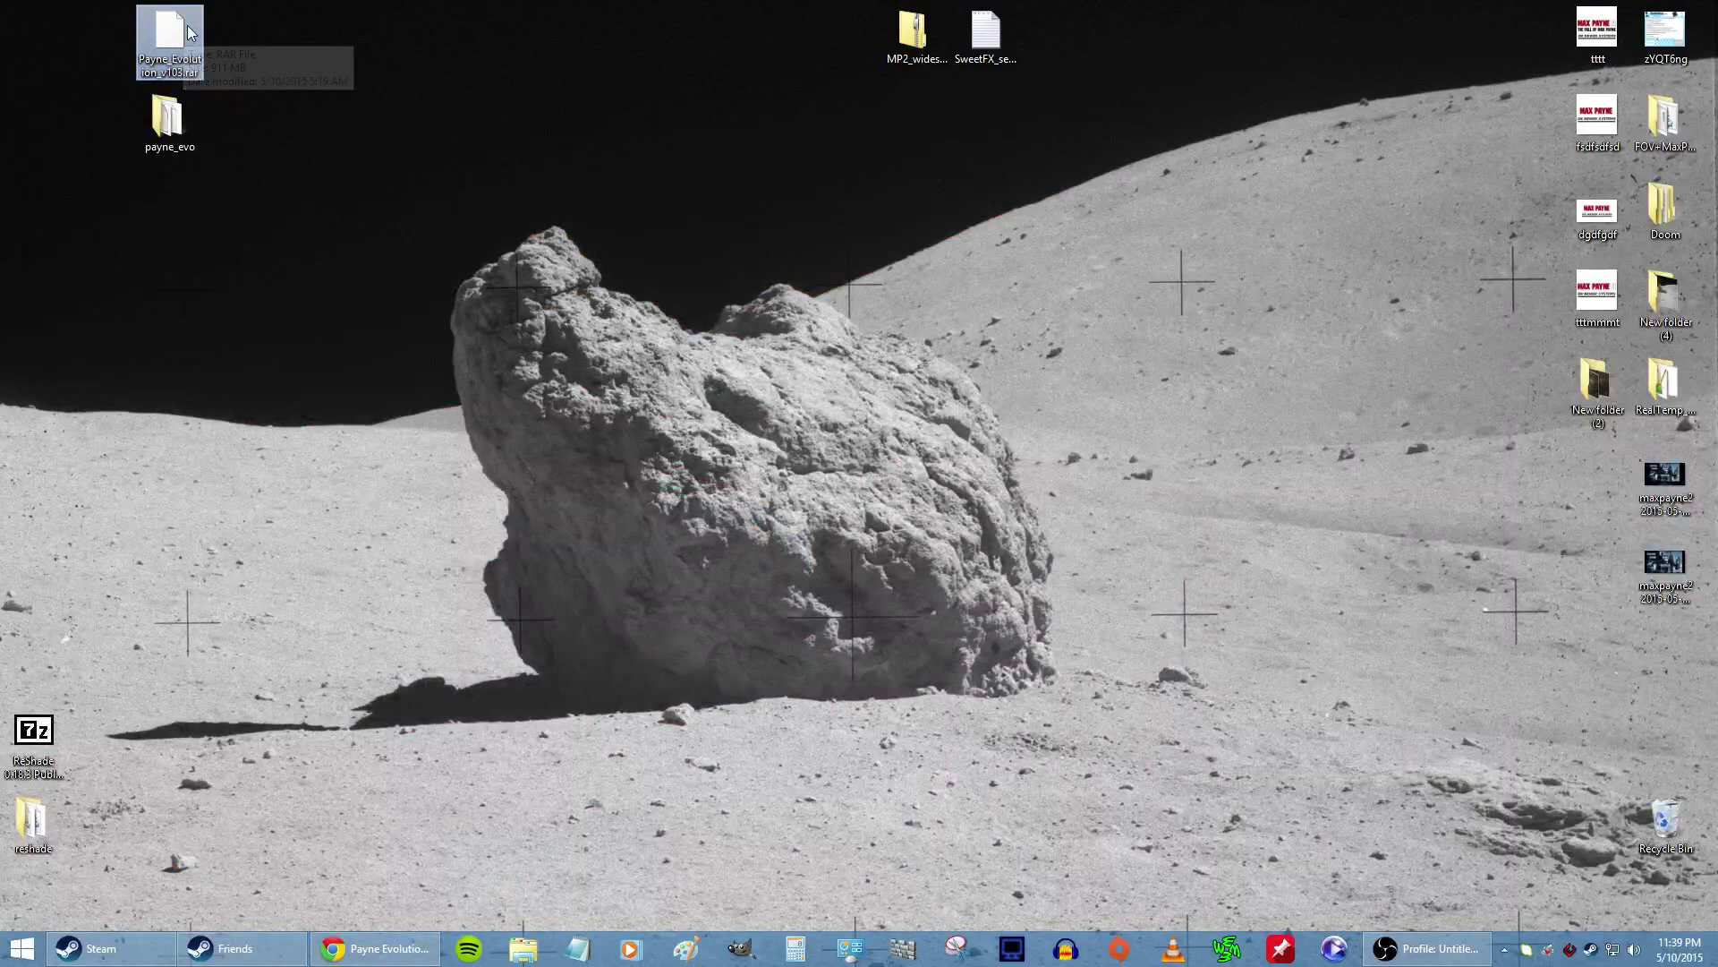
{"action": "right_click", "coordinate": [172, 46]}
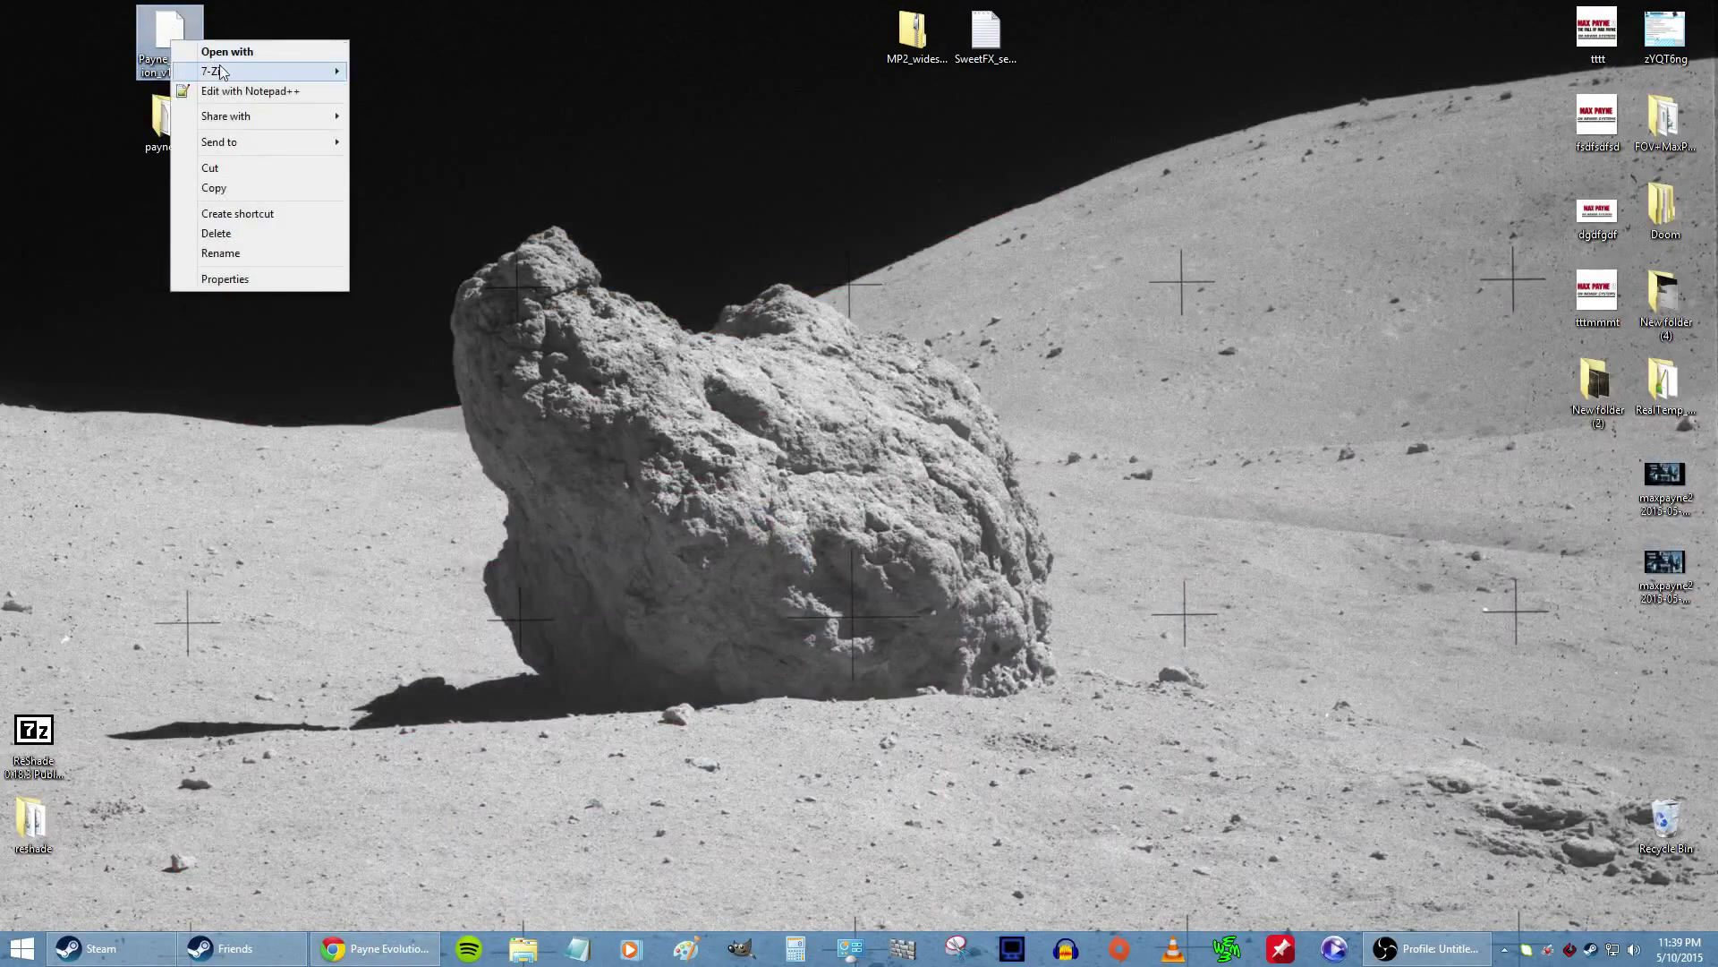
{"action": "left_click", "coordinate": [354, 24]}
{"action": "left_click", "coordinate": [180, 142]}
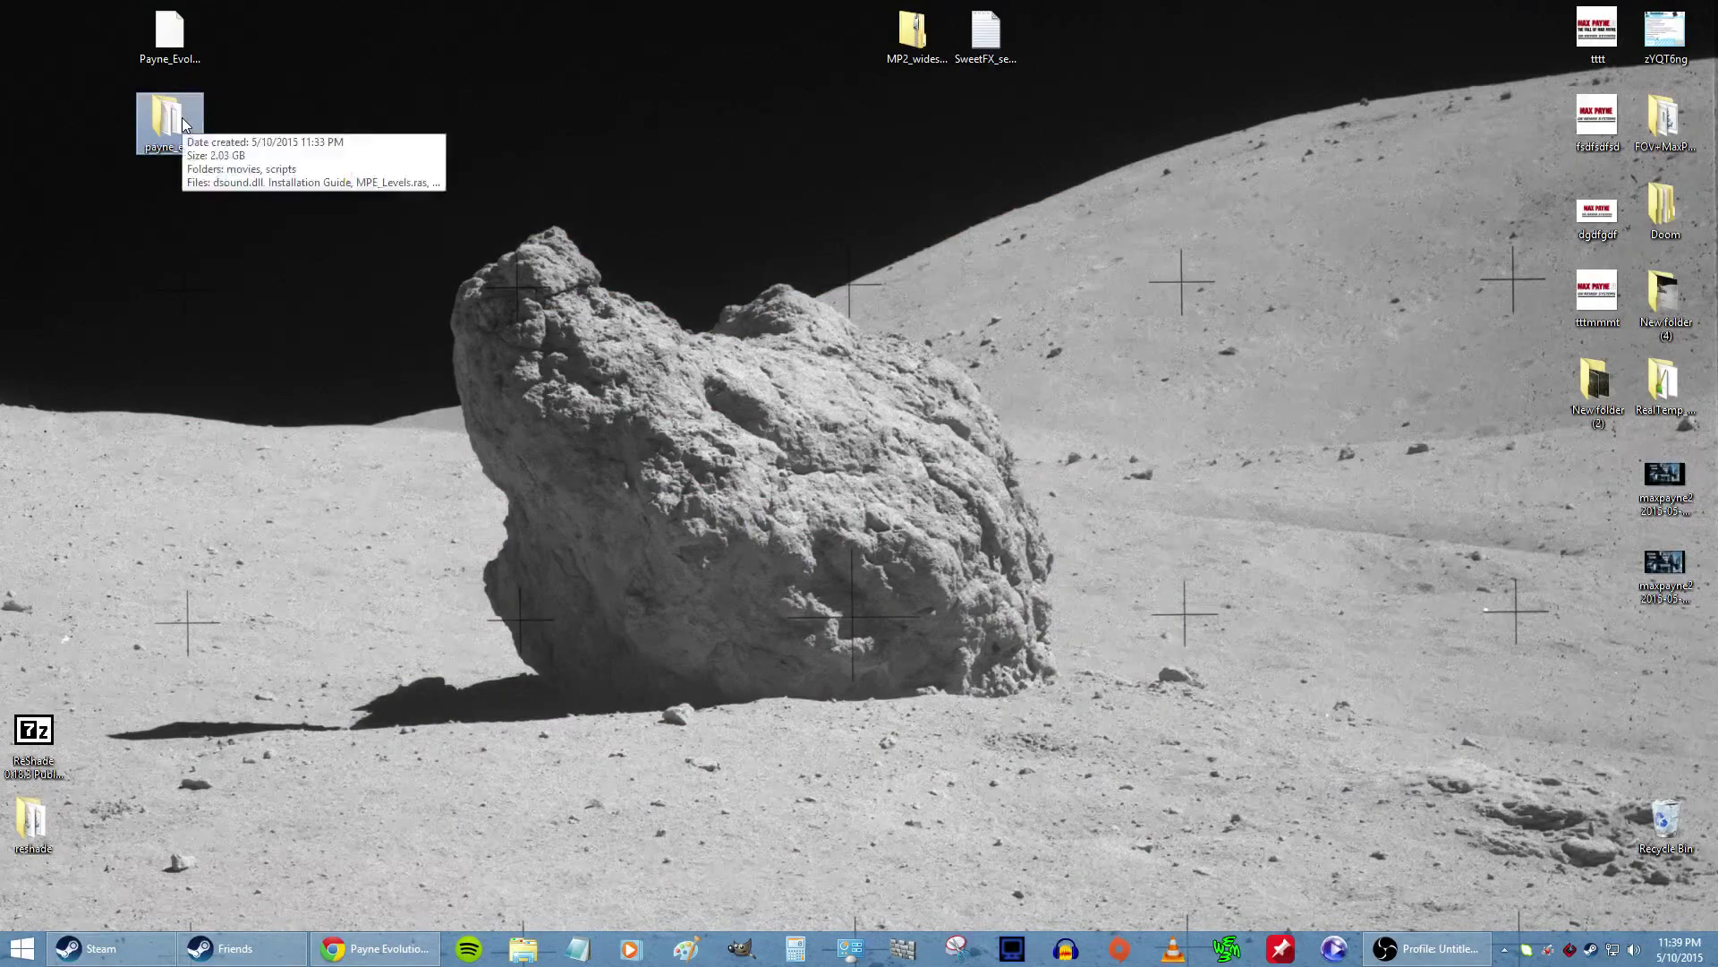
{"action": "double_click", "coordinate": [184, 123]}
{"action": "left_click_drag", "start_coordinate": [470, 726], "coordinate": [499, 552]}
Step: Open the Max Payne 2 game folder and arrange it beside the payne_evo window
{"action": "right_click", "coordinate": [523, 949]}
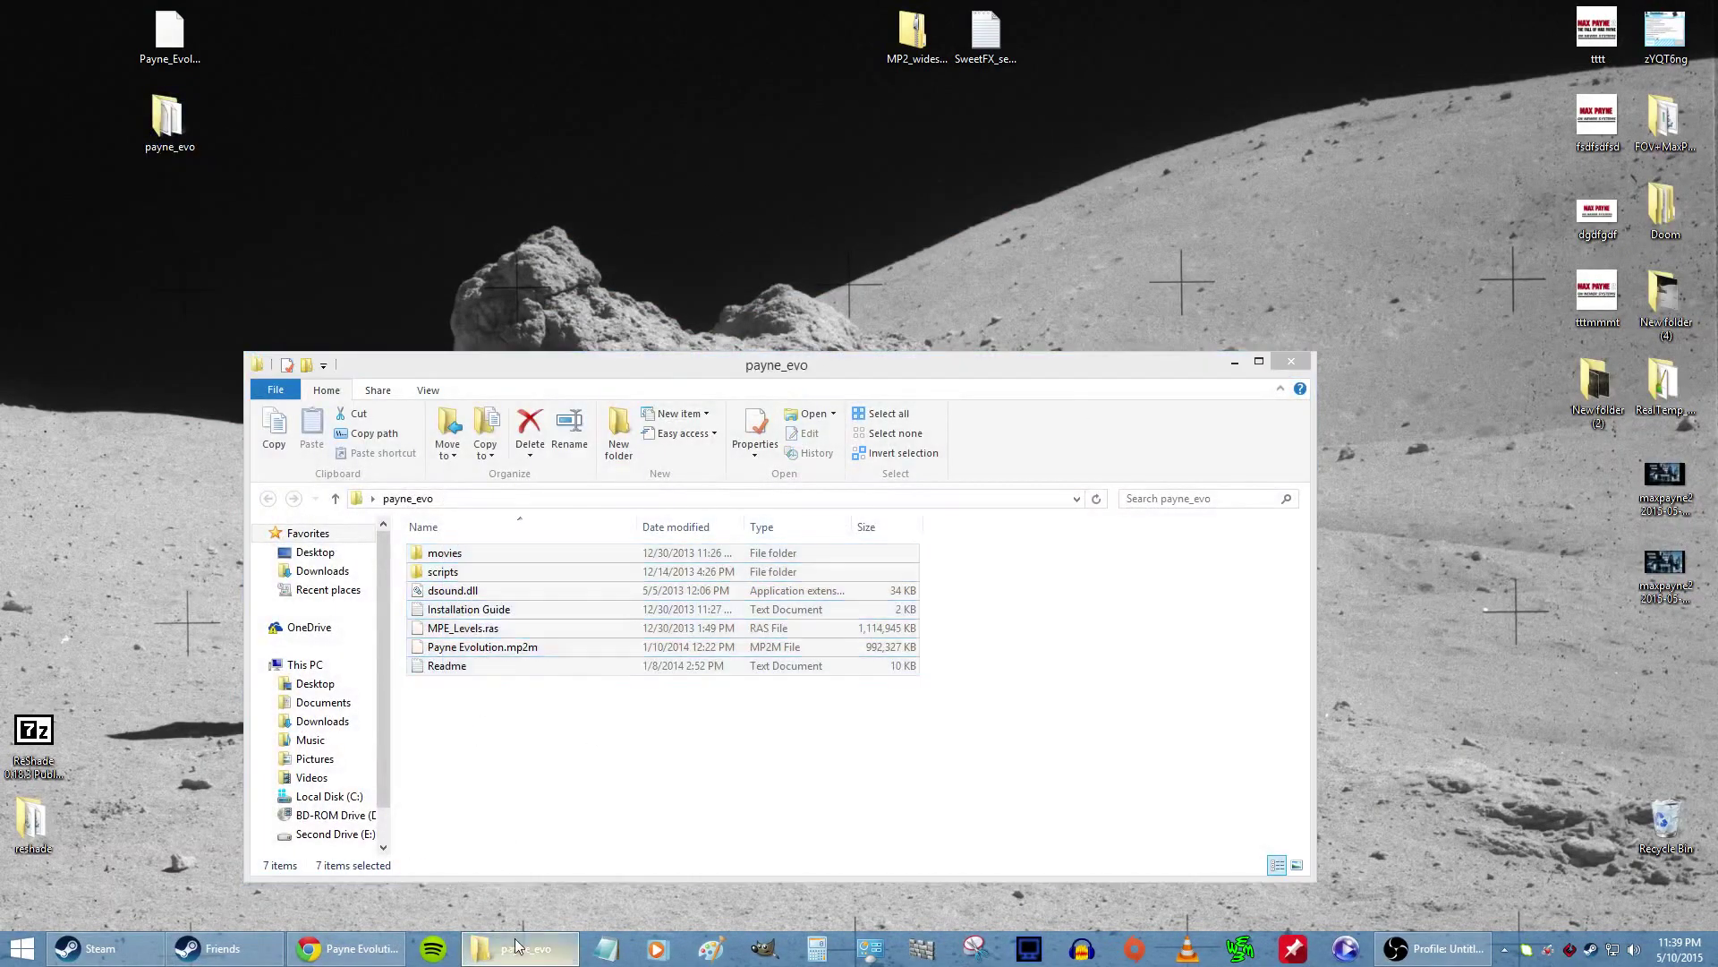
{"action": "left_click", "coordinate": [528, 463]}
{"action": "left_click_drag", "start_coordinate": [890, 387], "coordinate": [1145, 183]}
{"action": "left_click_drag", "start_coordinate": [274, 354], "coordinate": [274, 276]}
{"action": "left_click_drag", "start_coordinate": [575, 296], "coordinate": [435, 284]}
{"action": "left_click_drag", "start_coordinate": [990, 170], "coordinate": [1054, 283]}
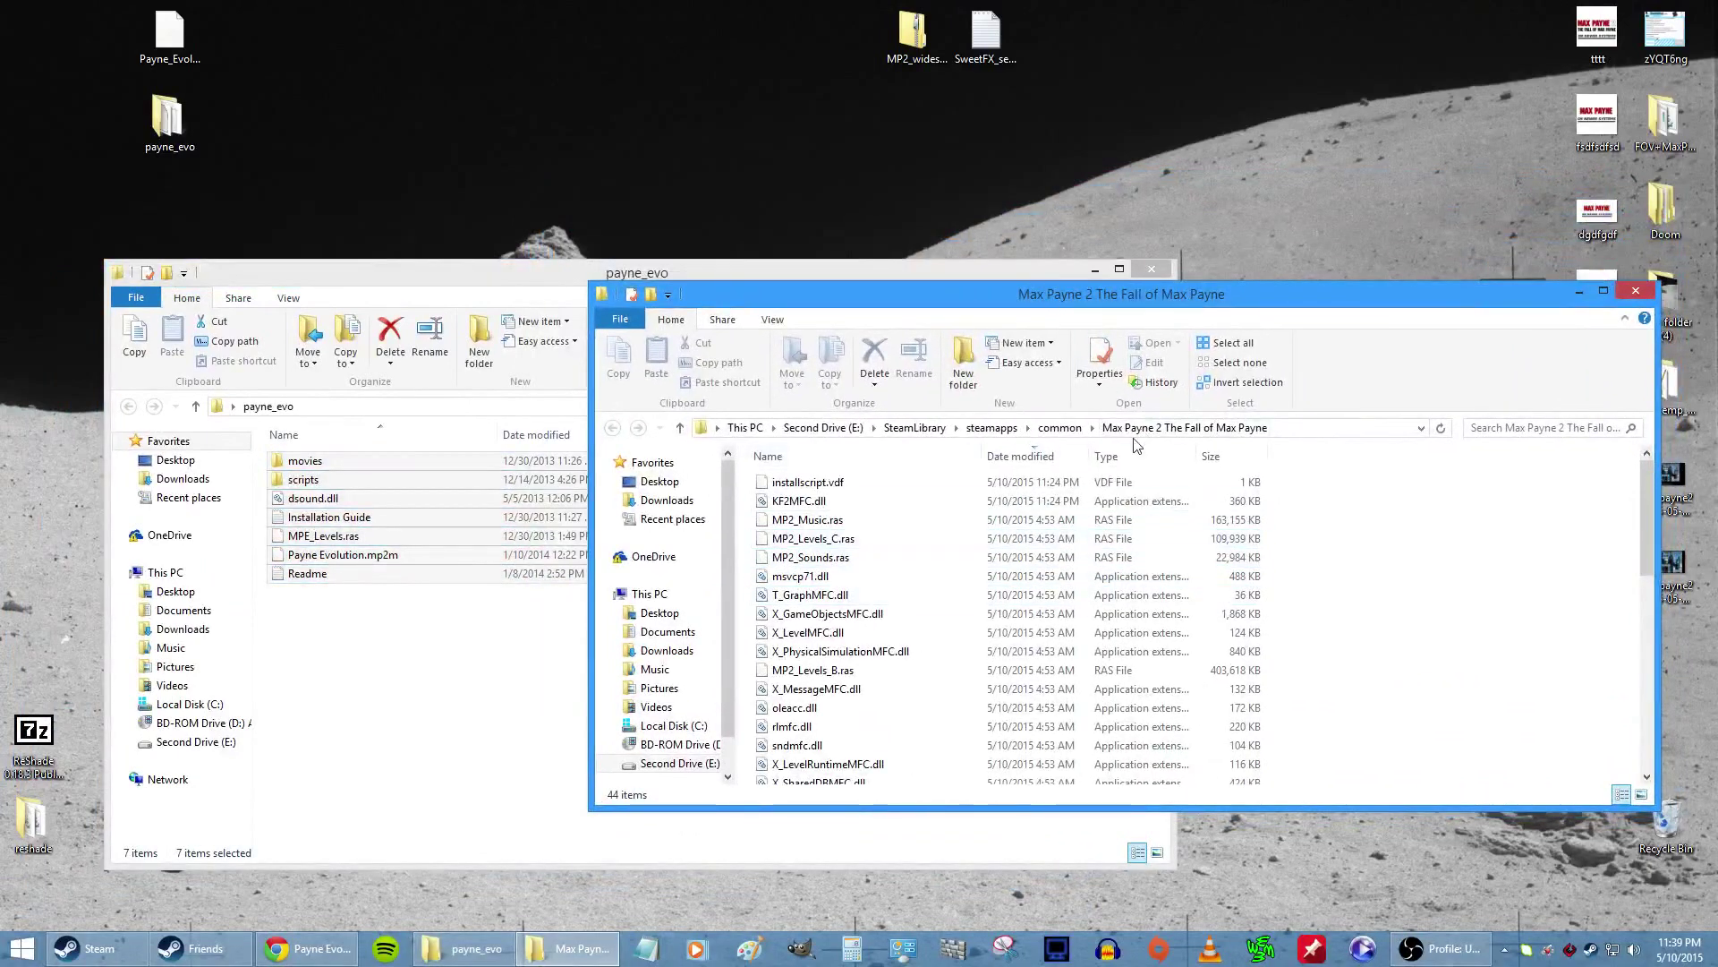
Step: Copy all seven payne_evo items into the Max Payne 2 game folder
{"action": "scroll", "coordinate": [1056, 528], "scroll_direction": "down", "scroll_amount": 9}
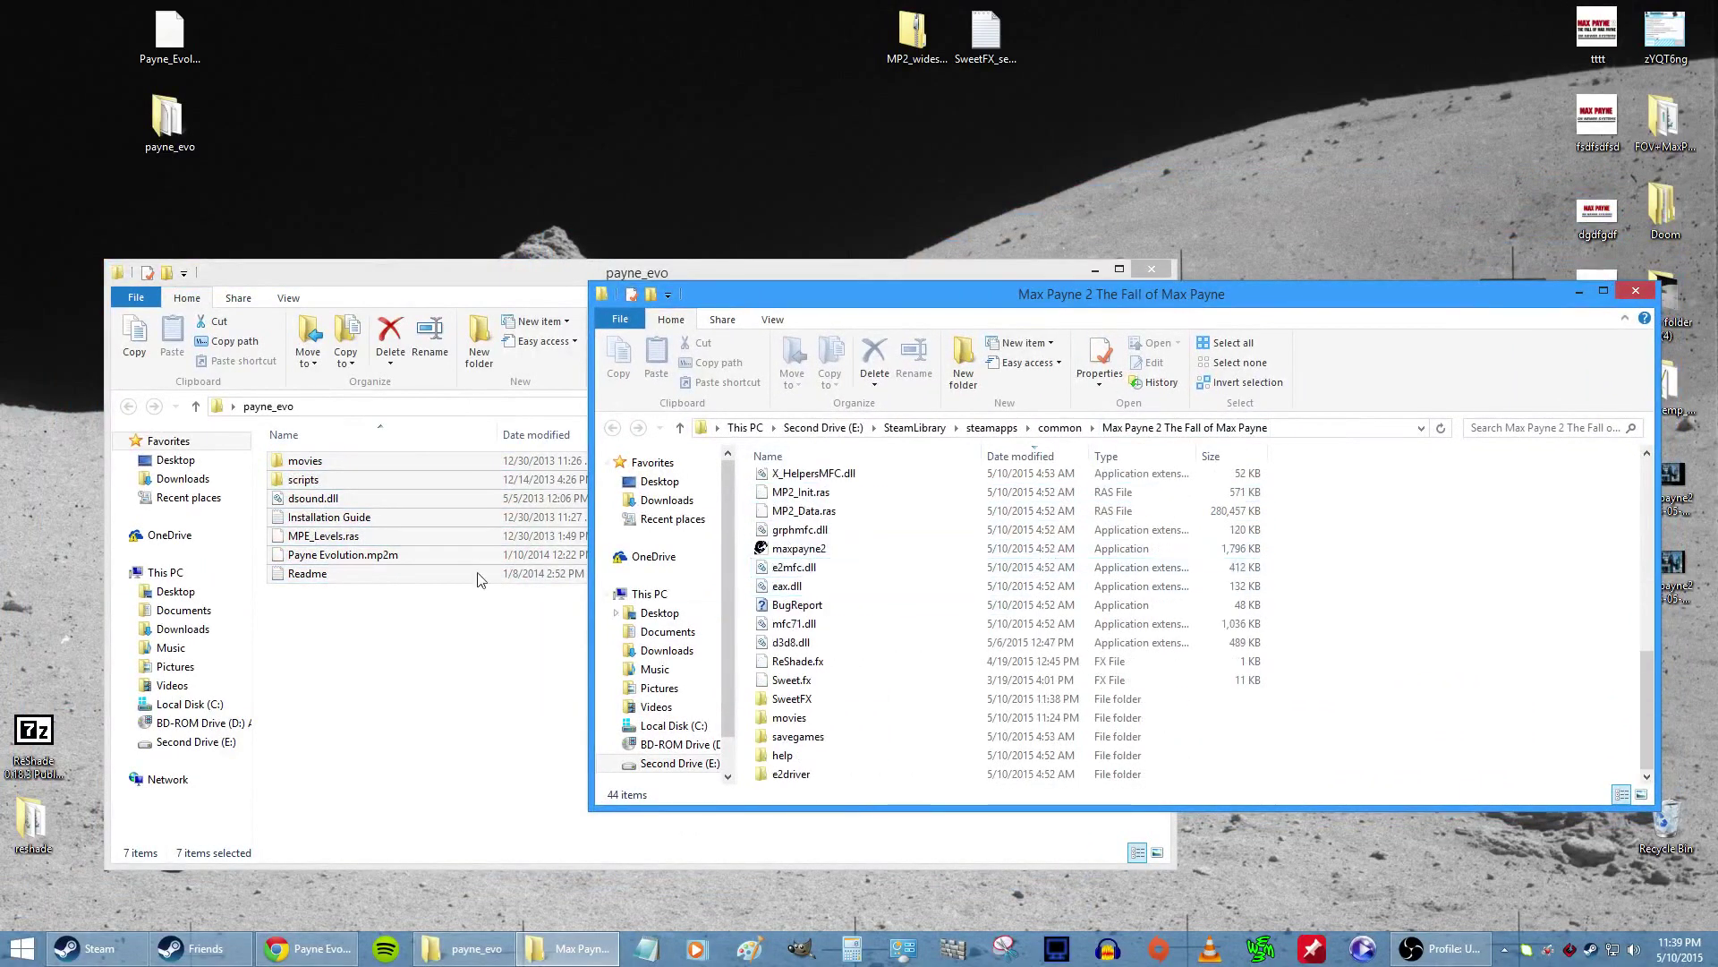
{"action": "left_click_drag", "start_coordinate": [404, 658], "coordinate": [1490, 685]}
{"action": "left_click", "coordinate": [1588, 678]}
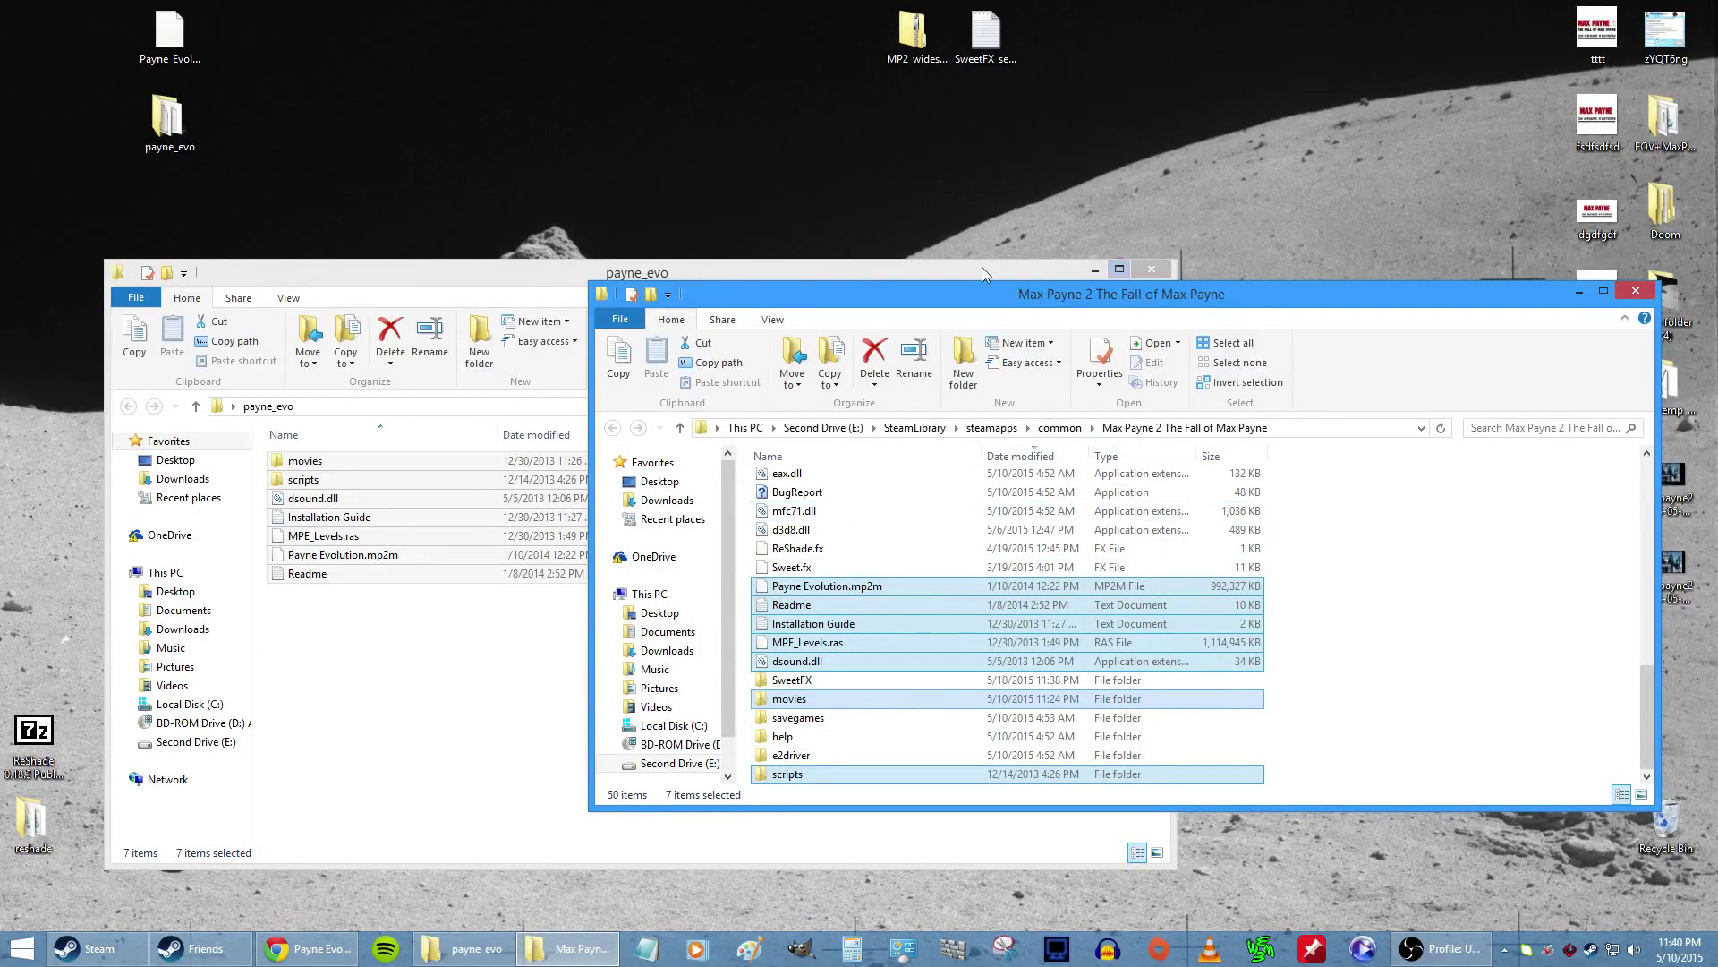
{"action": "left_click_drag", "start_coordinate": [981, 267], "coordinate": [996, 196]}
Step: Close payne_evo and open the SweetFX folder inside the Max Payne 2 game folder
{"action": "left_click", "coordinate": [1099, 193]}
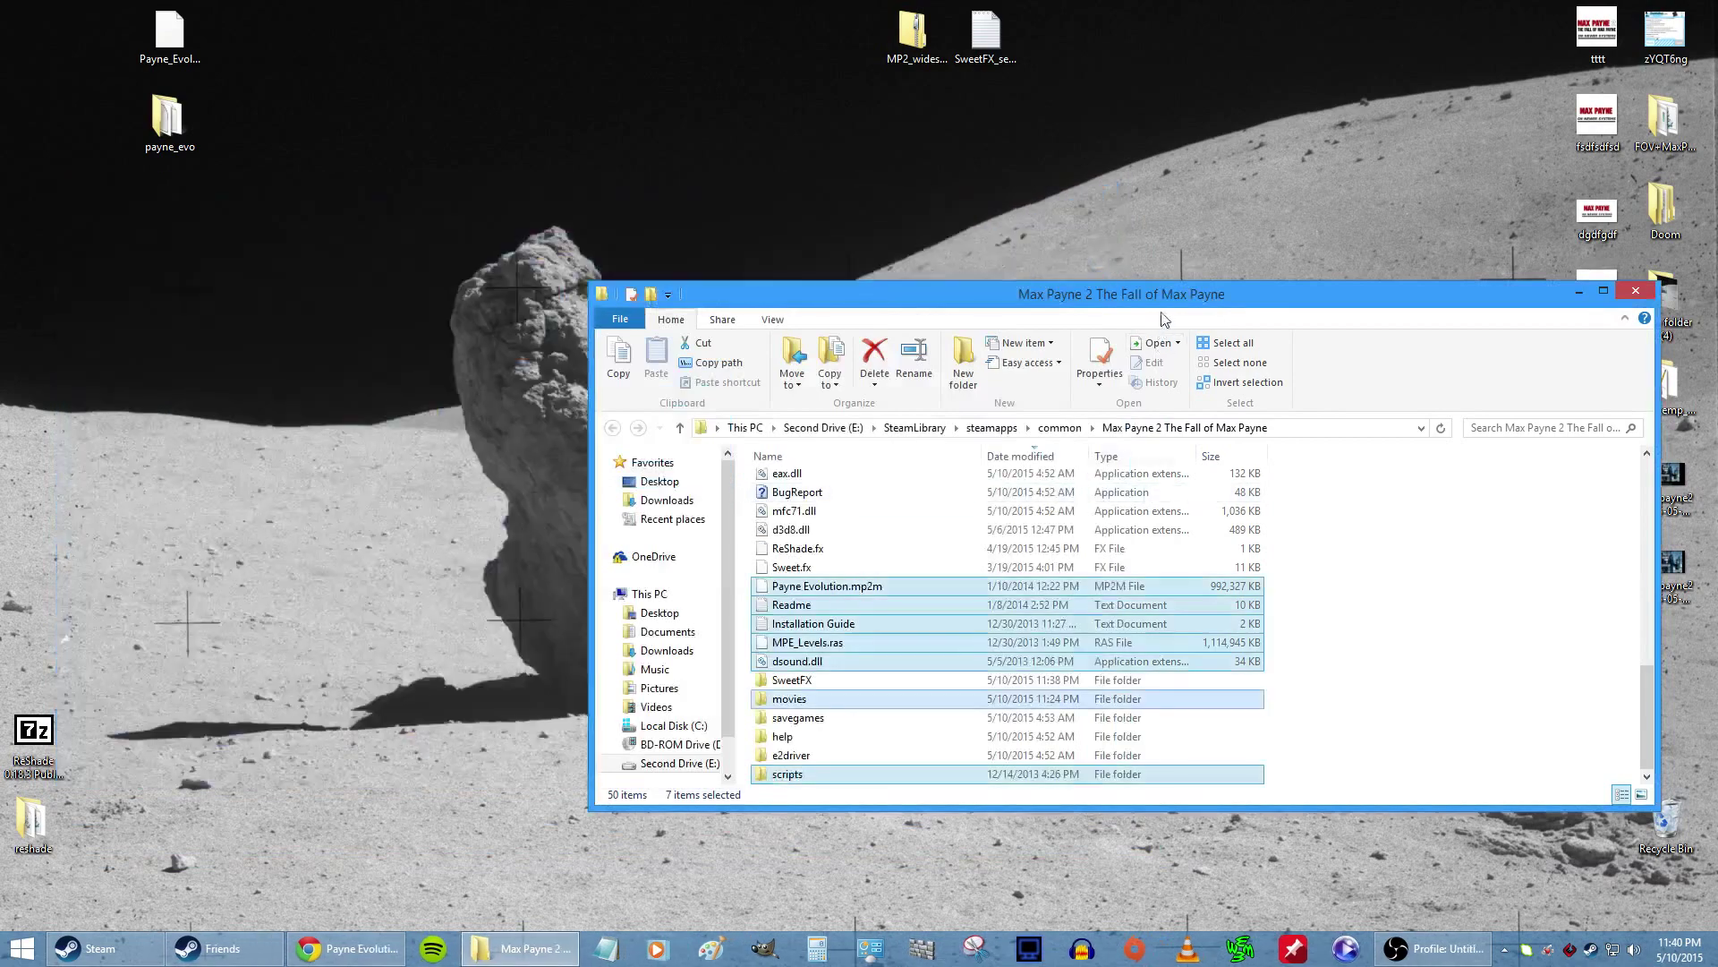
{"action": "left_click_drag", "start_coordinate": [1164, 299], "coordinate": [1016, 273]}
{"action": "left_click", "coordinate": [1182, 626]}
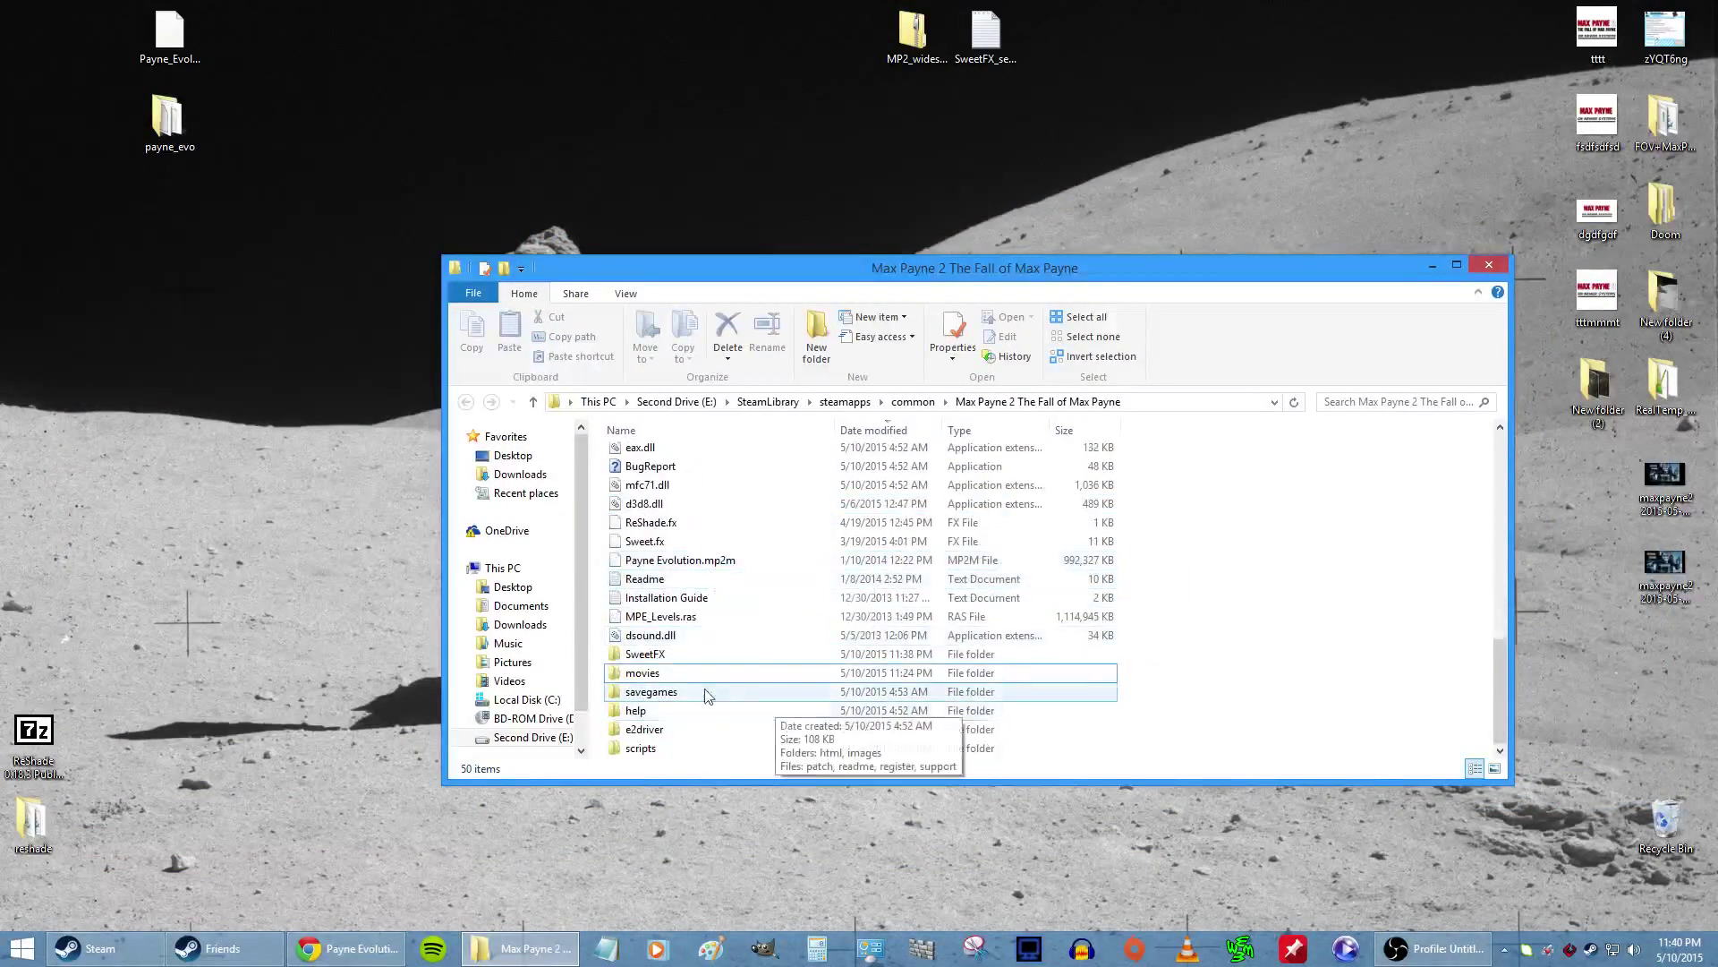
{"action": "left_click", "coordinate": [1001, 38]}
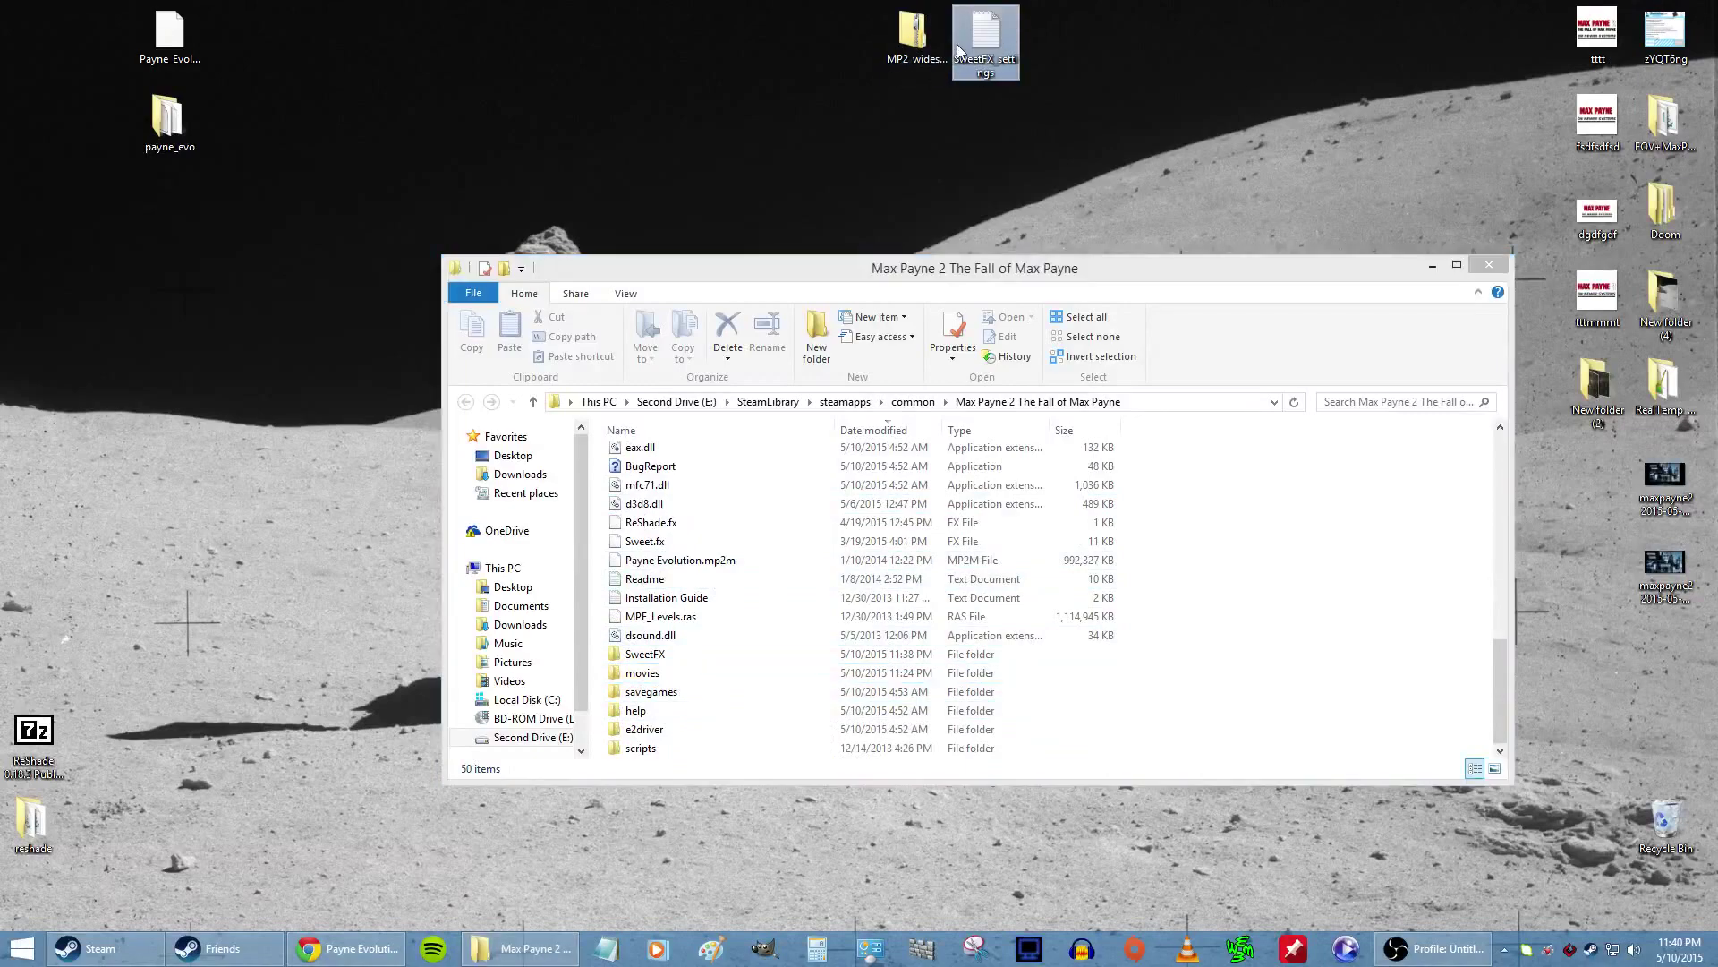
{"action": "left_click", "coordinate": [646, 658]}
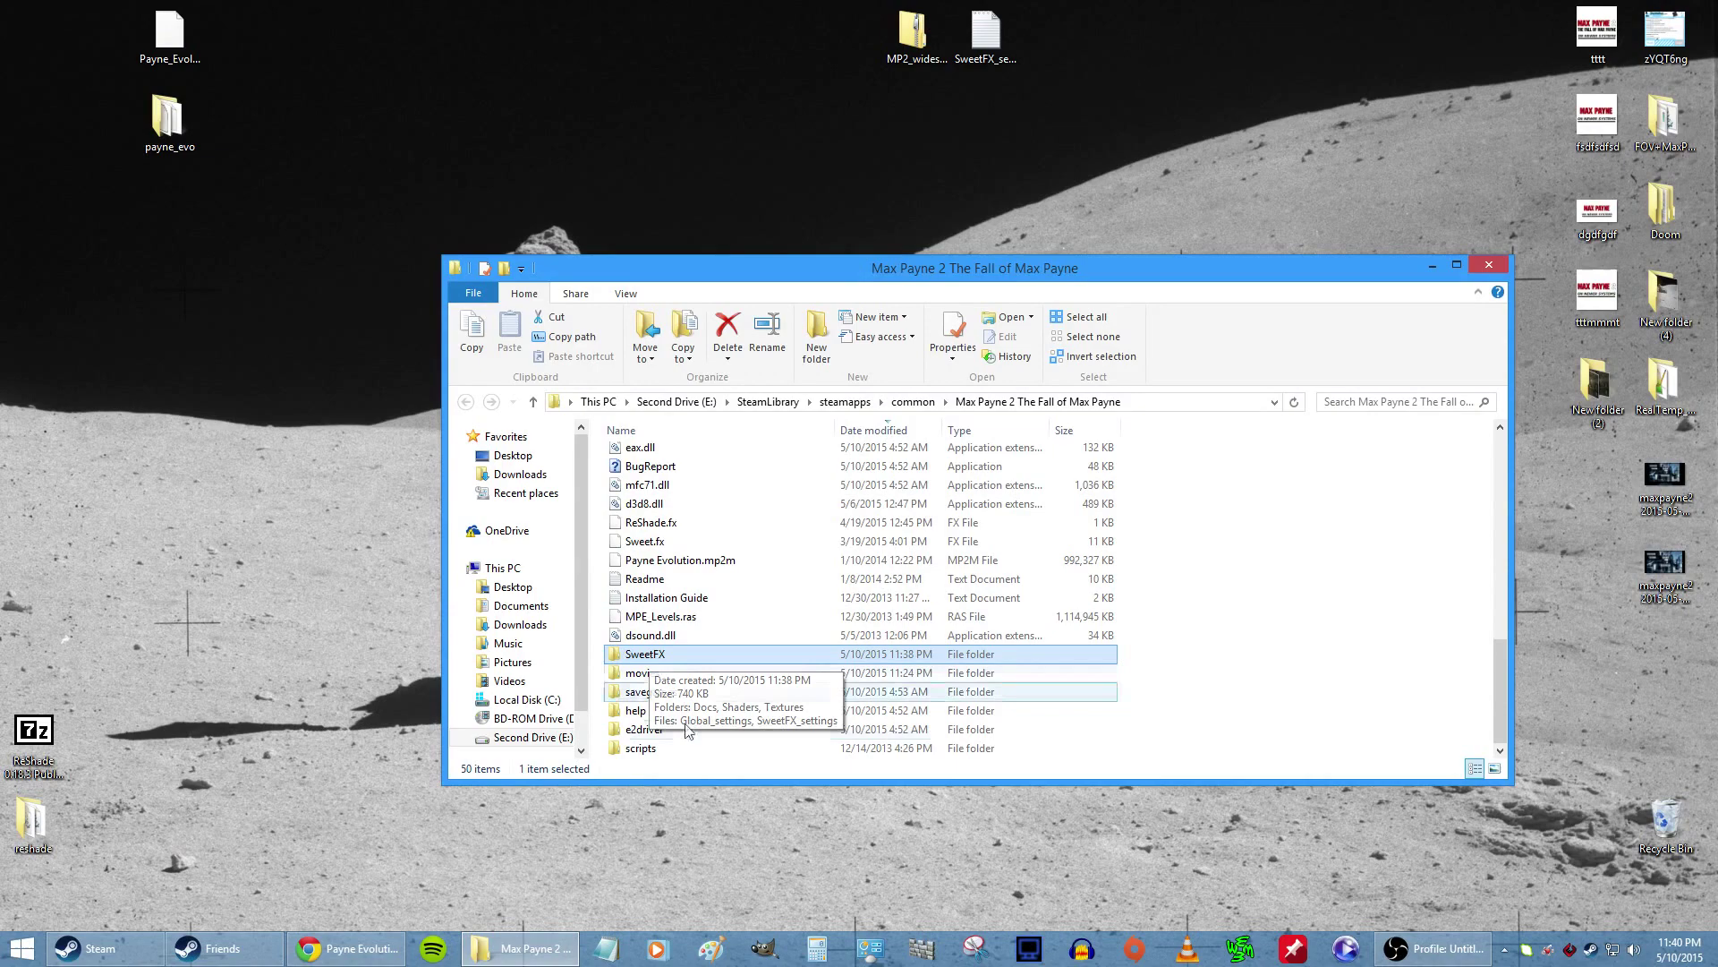
{"action": "scroll", "coordinate": [707, 582], "scroll_direction": "up", "scroll_amount": 3}
{"action": "scroll", "coordinate": [721, 591], "scroll_direction": "down", "scroll_amount": 3}
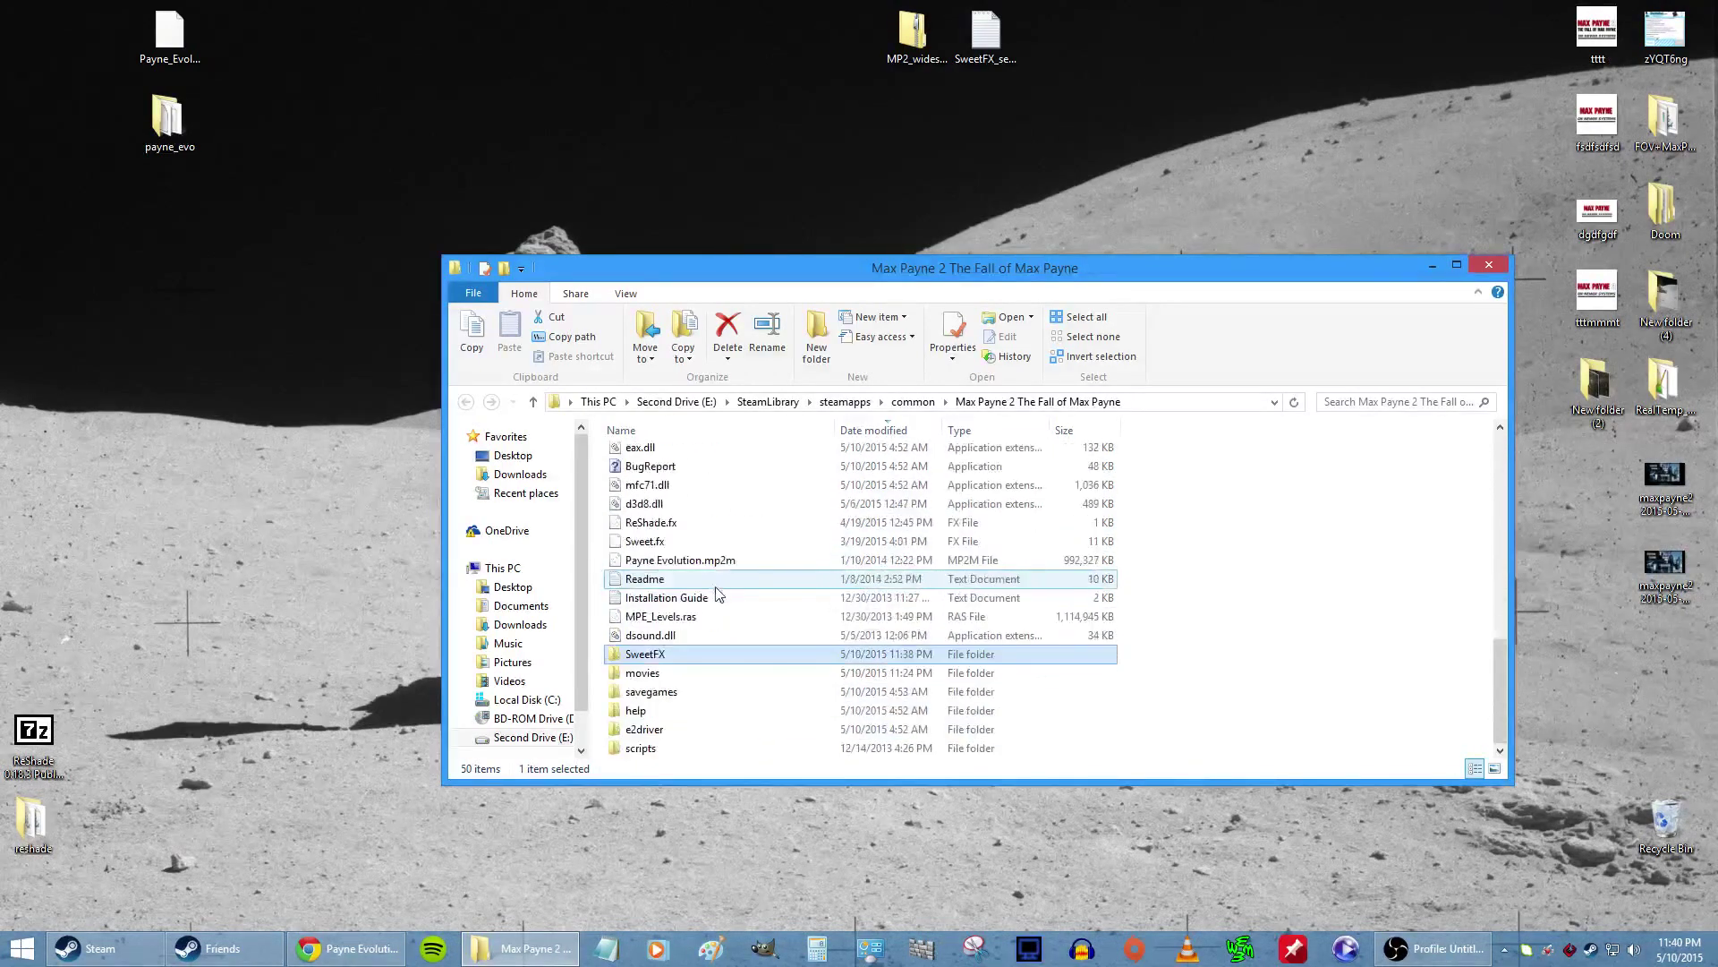
{"action": "double_click", "coordinate": [645, 655]}
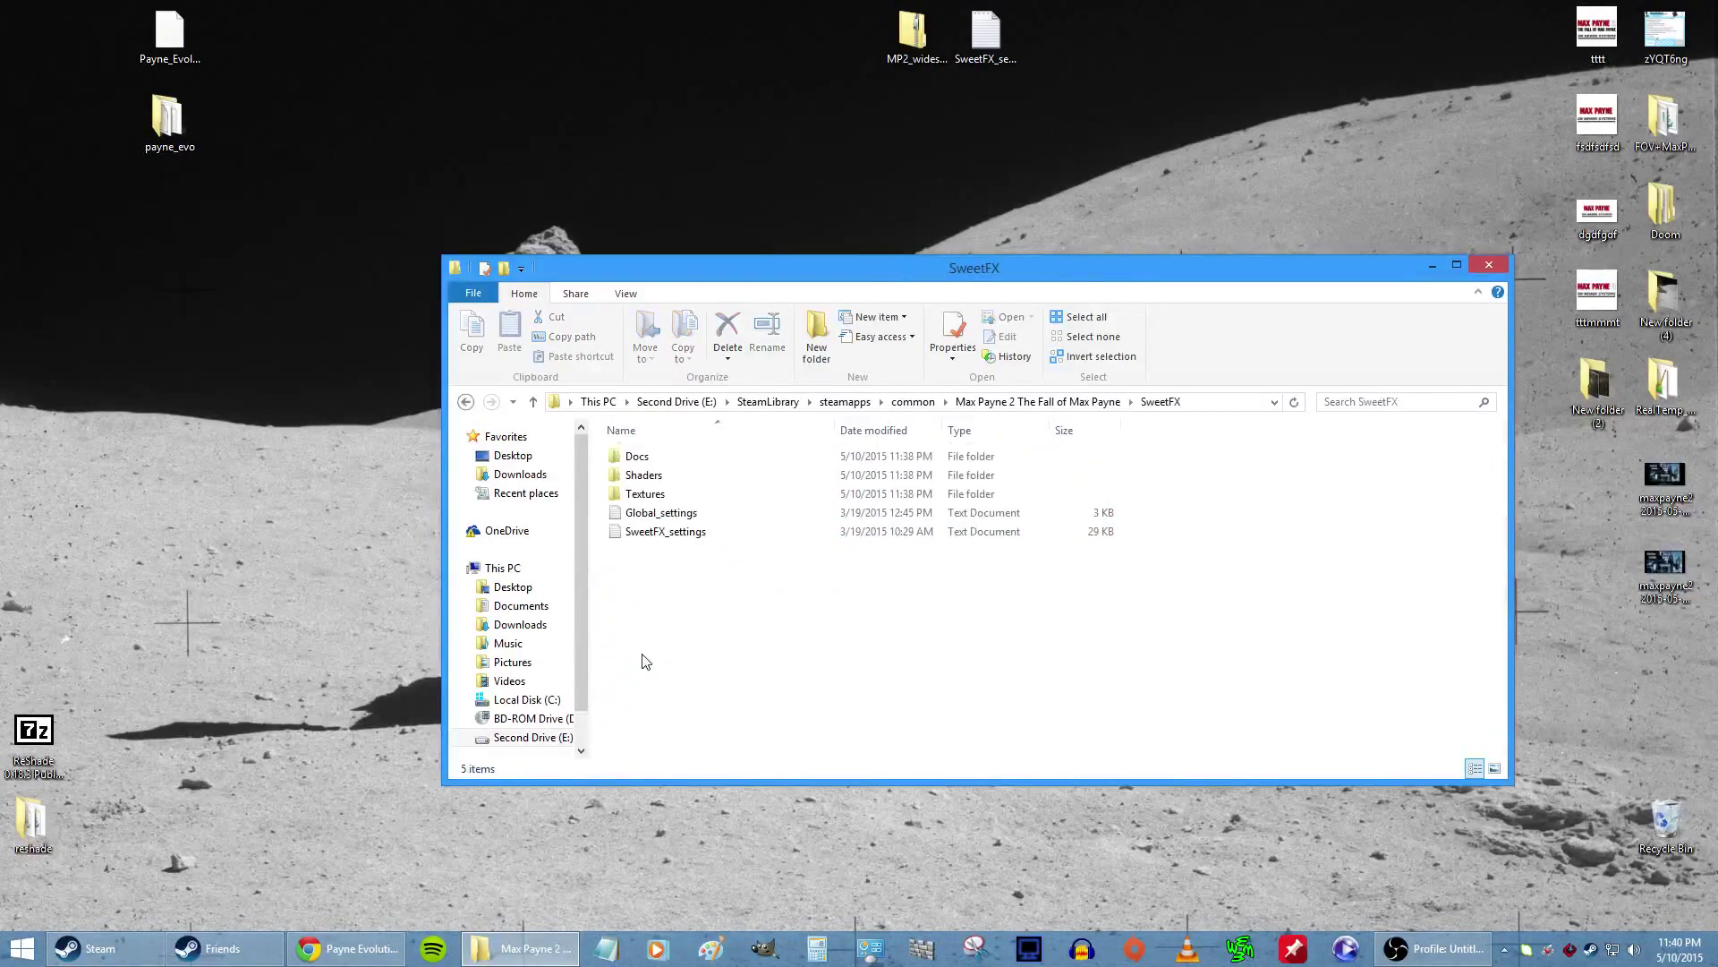
Step: Delete the old SweetFX_settings, copy in the desktop SweetFX_settings, and return to the game folder
{"action": "right_click", "coordinate": [650, 538]}
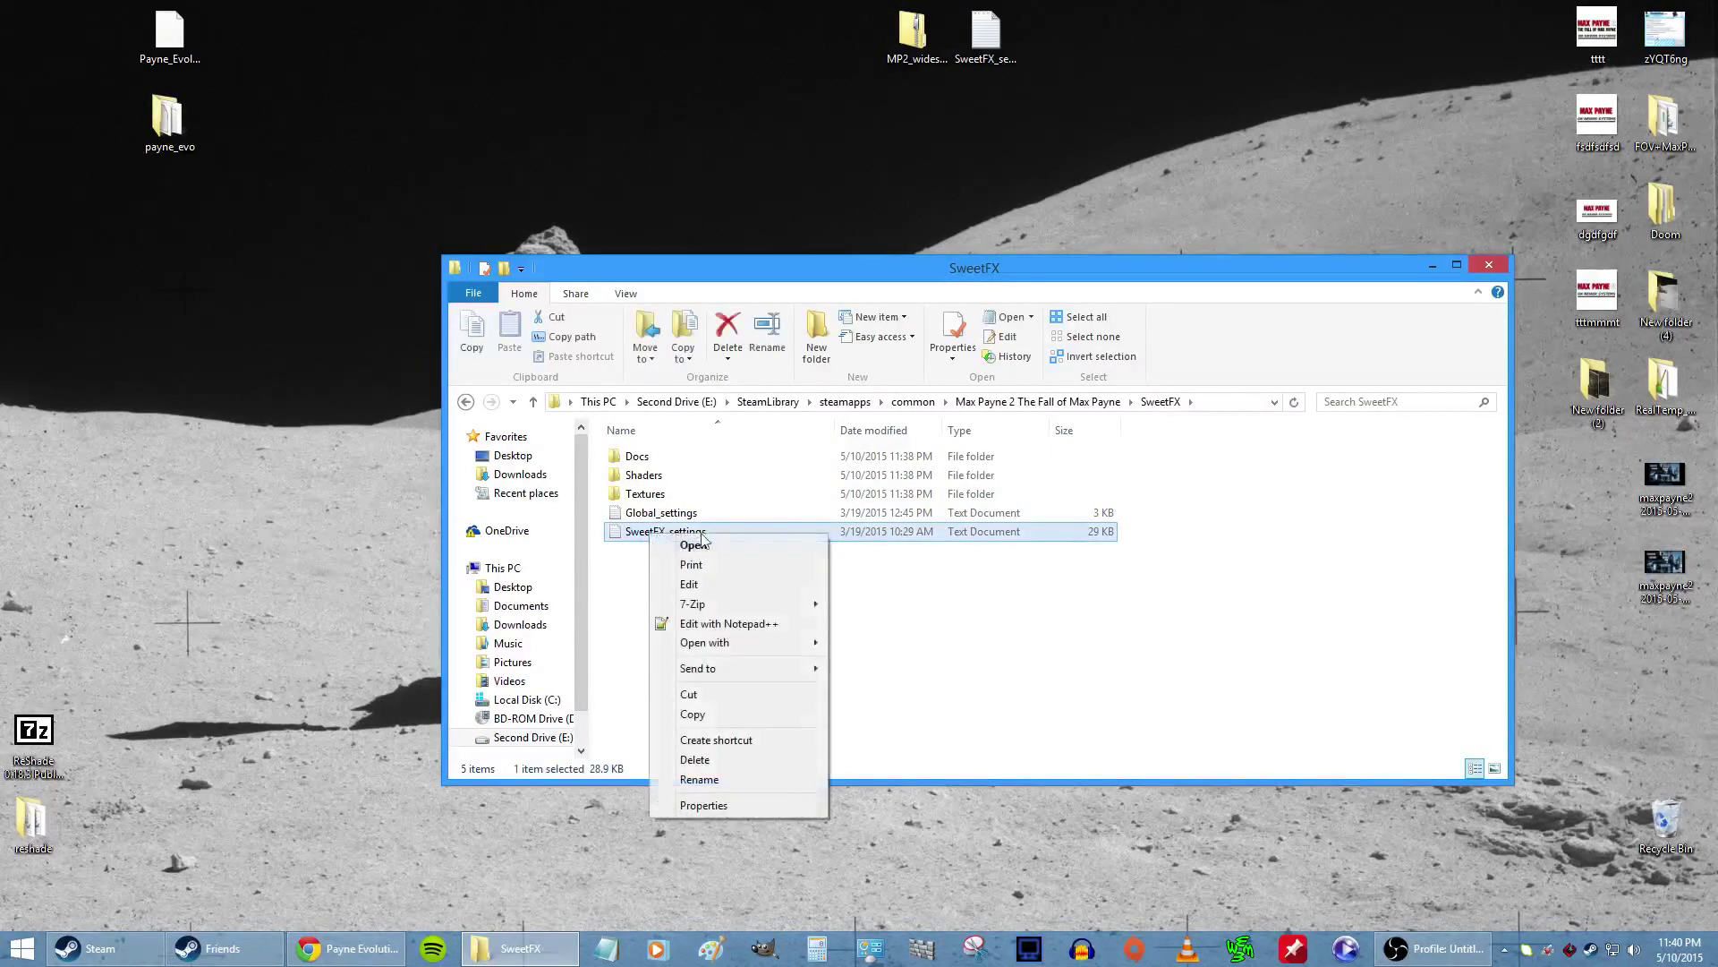
{"action": "left_click", "coordinate": [727, 762]}
{"action": "left_click_drag", "start_coordinate": [1002, 41], "coordinate": [1072, 44]}
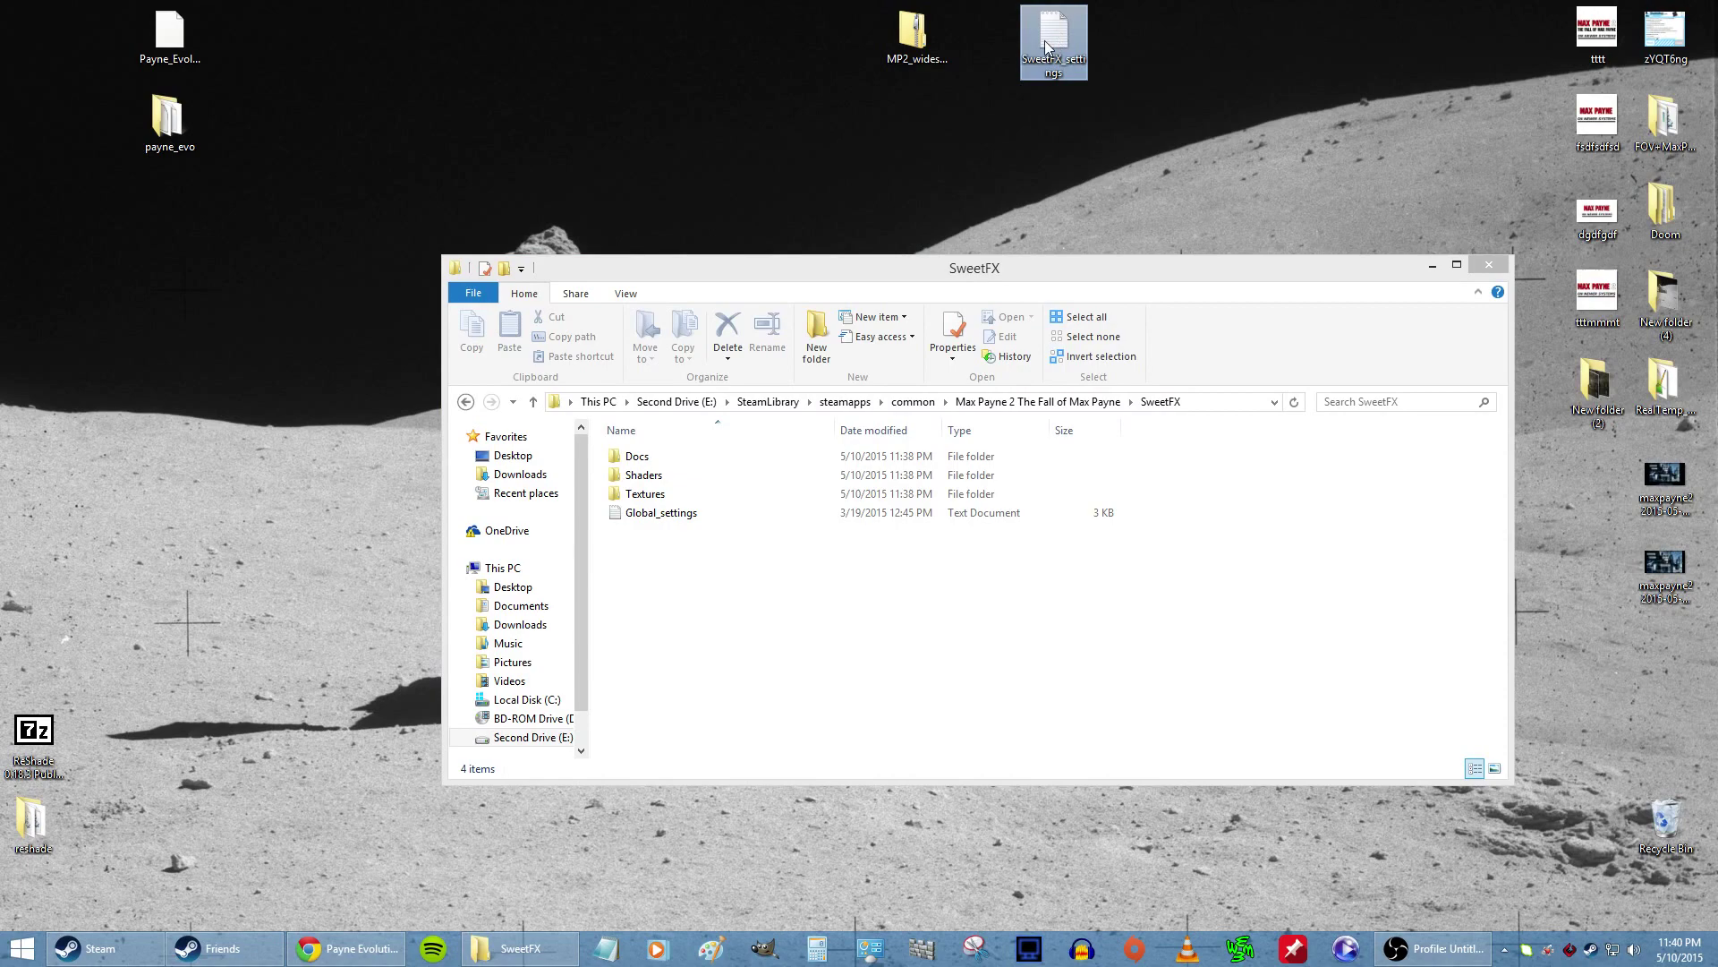
{"action": "left_click_drag", "start_coordinate": [1051, 37], "coordinate": [680, 566]}
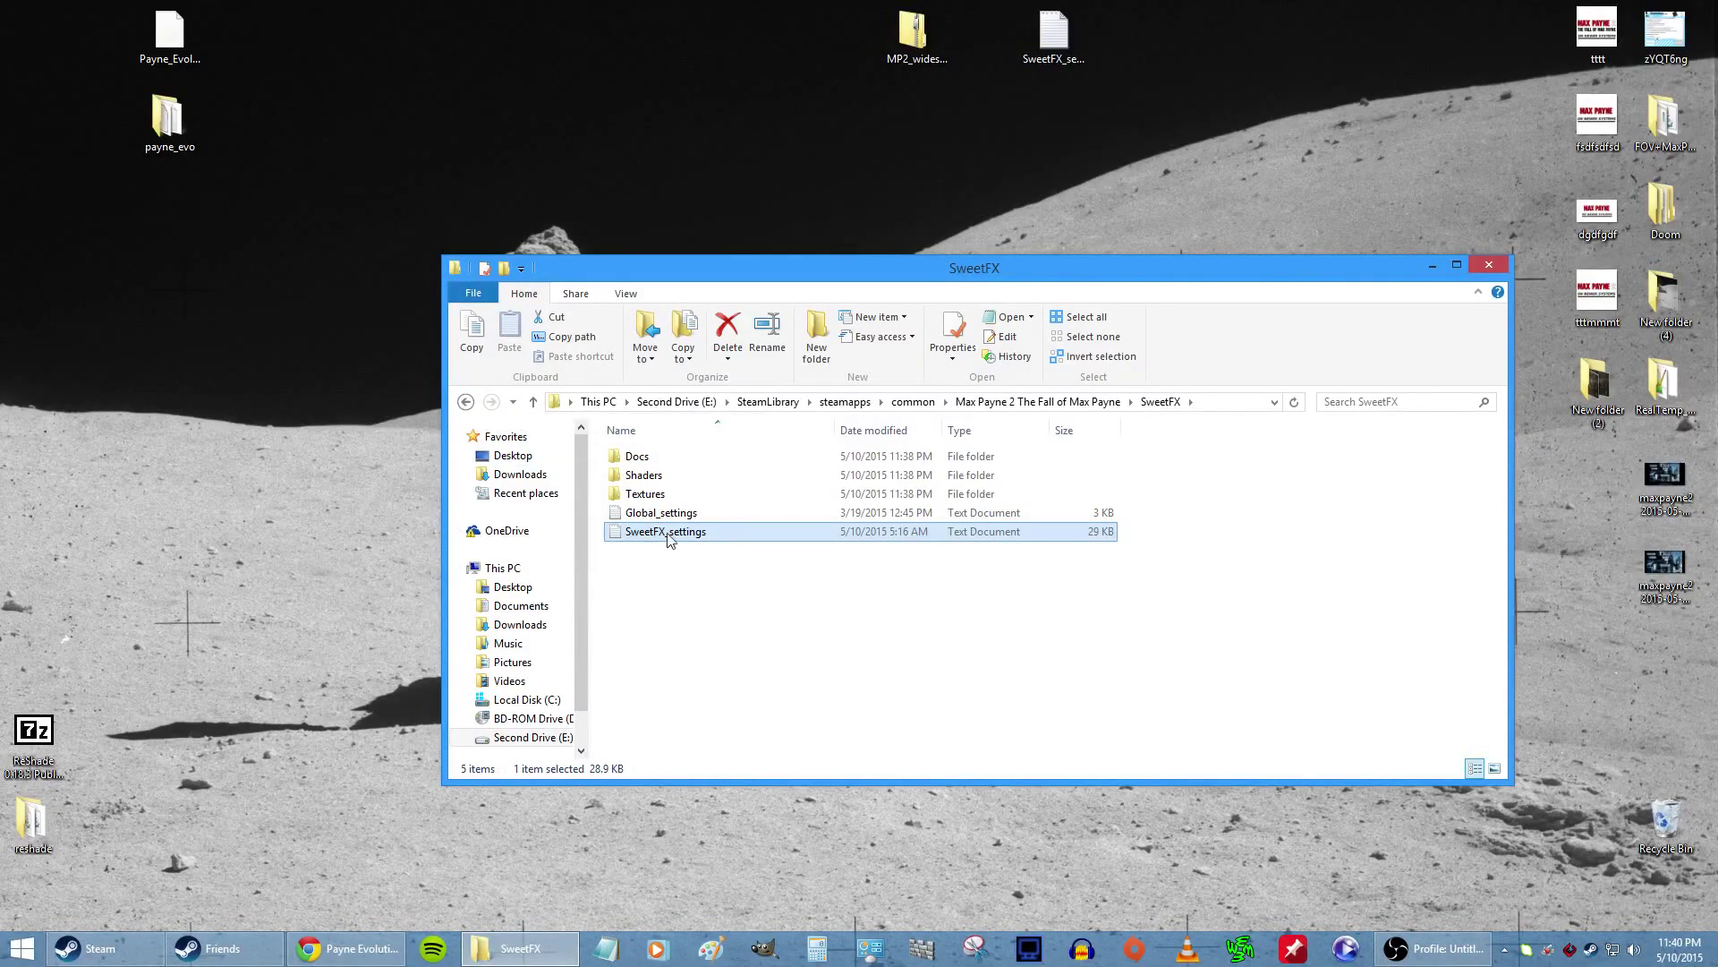
{"action": "left_click", "coordinate": [465, 402]}
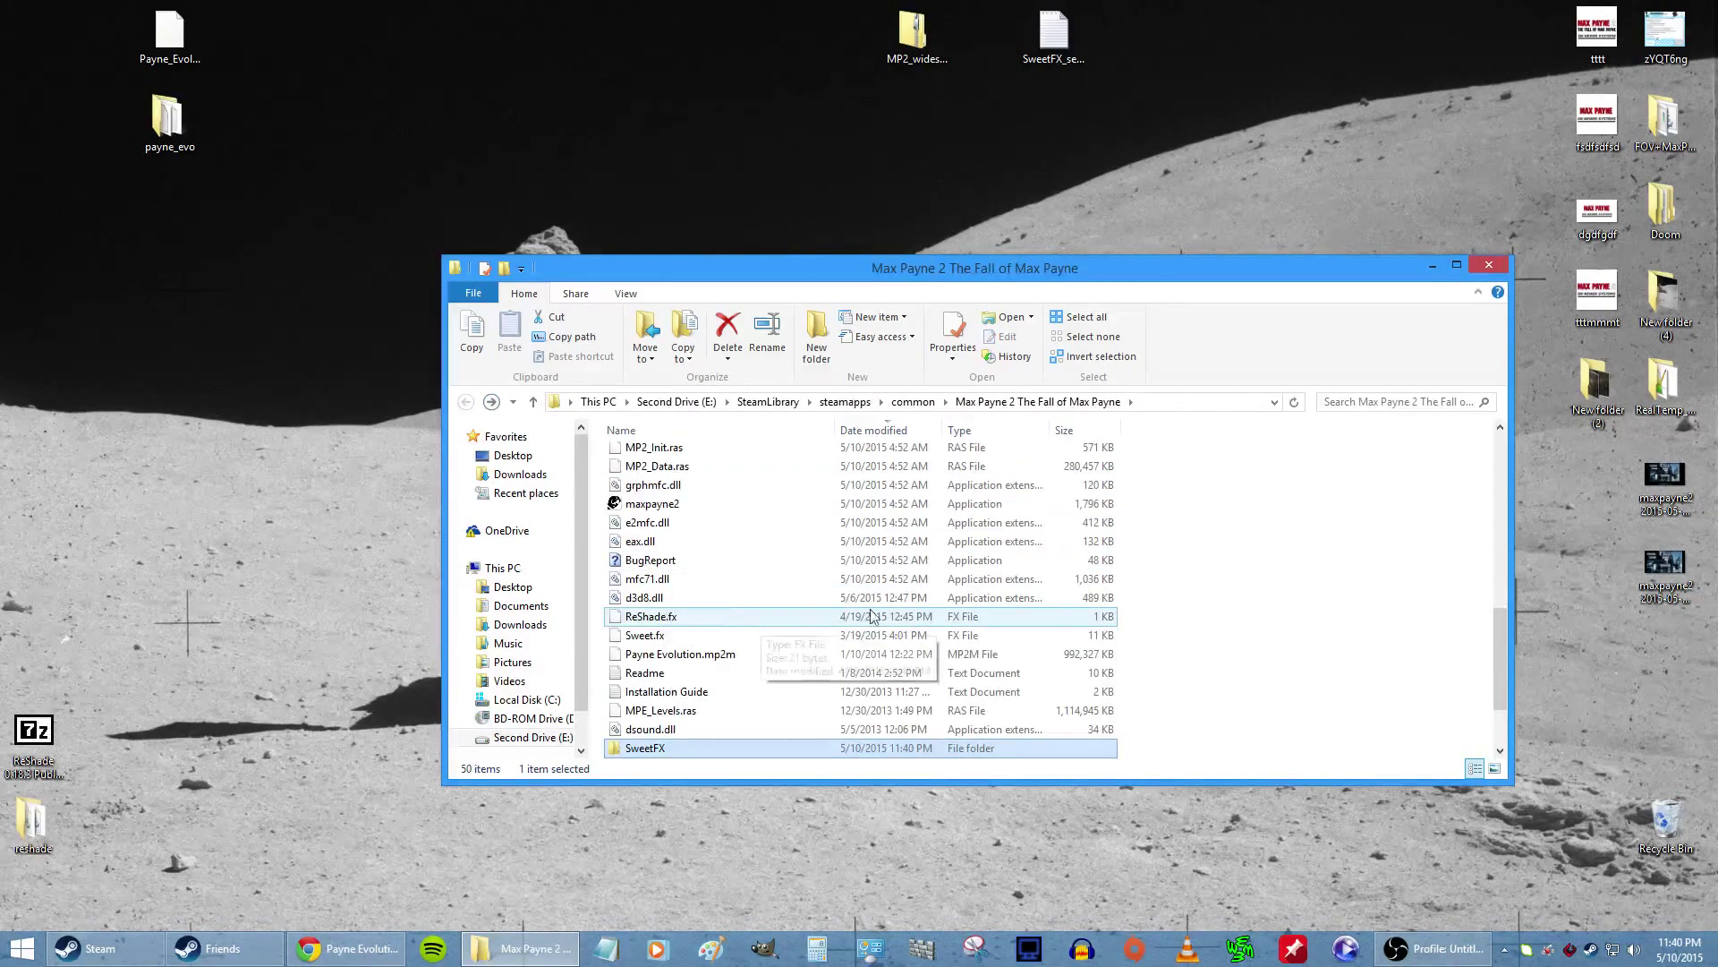
{"action": "scroll", "coordinate": [747, 609], "scroll_direction": "up", "scroll_amount": 2}
{"action": "scroll", "coordinate": [756, 596], "scroll_direction": "down", "scroll_amount": 4}
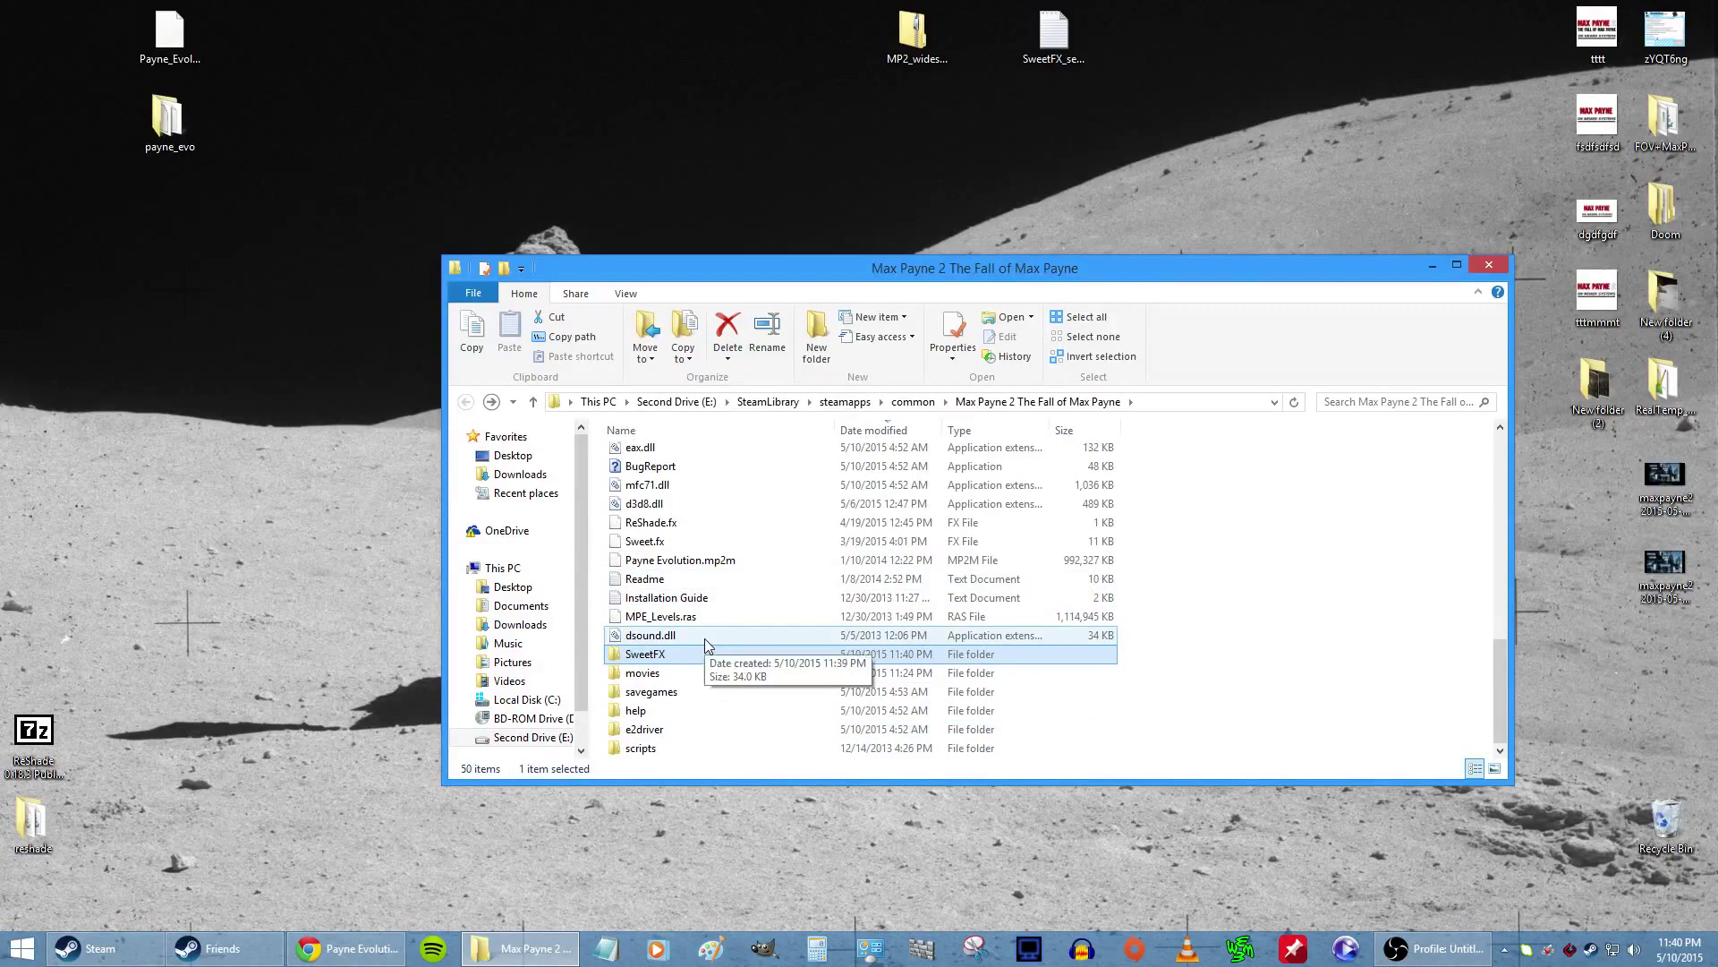
{"action": "scroll", "coordinate": [707, 644], "scroll_direction": "up", "scroll_amount": 4}
{"action": "scroll", "coordinate": [706, 653], "scroll_direction": "down", "scroll_amount": 4}
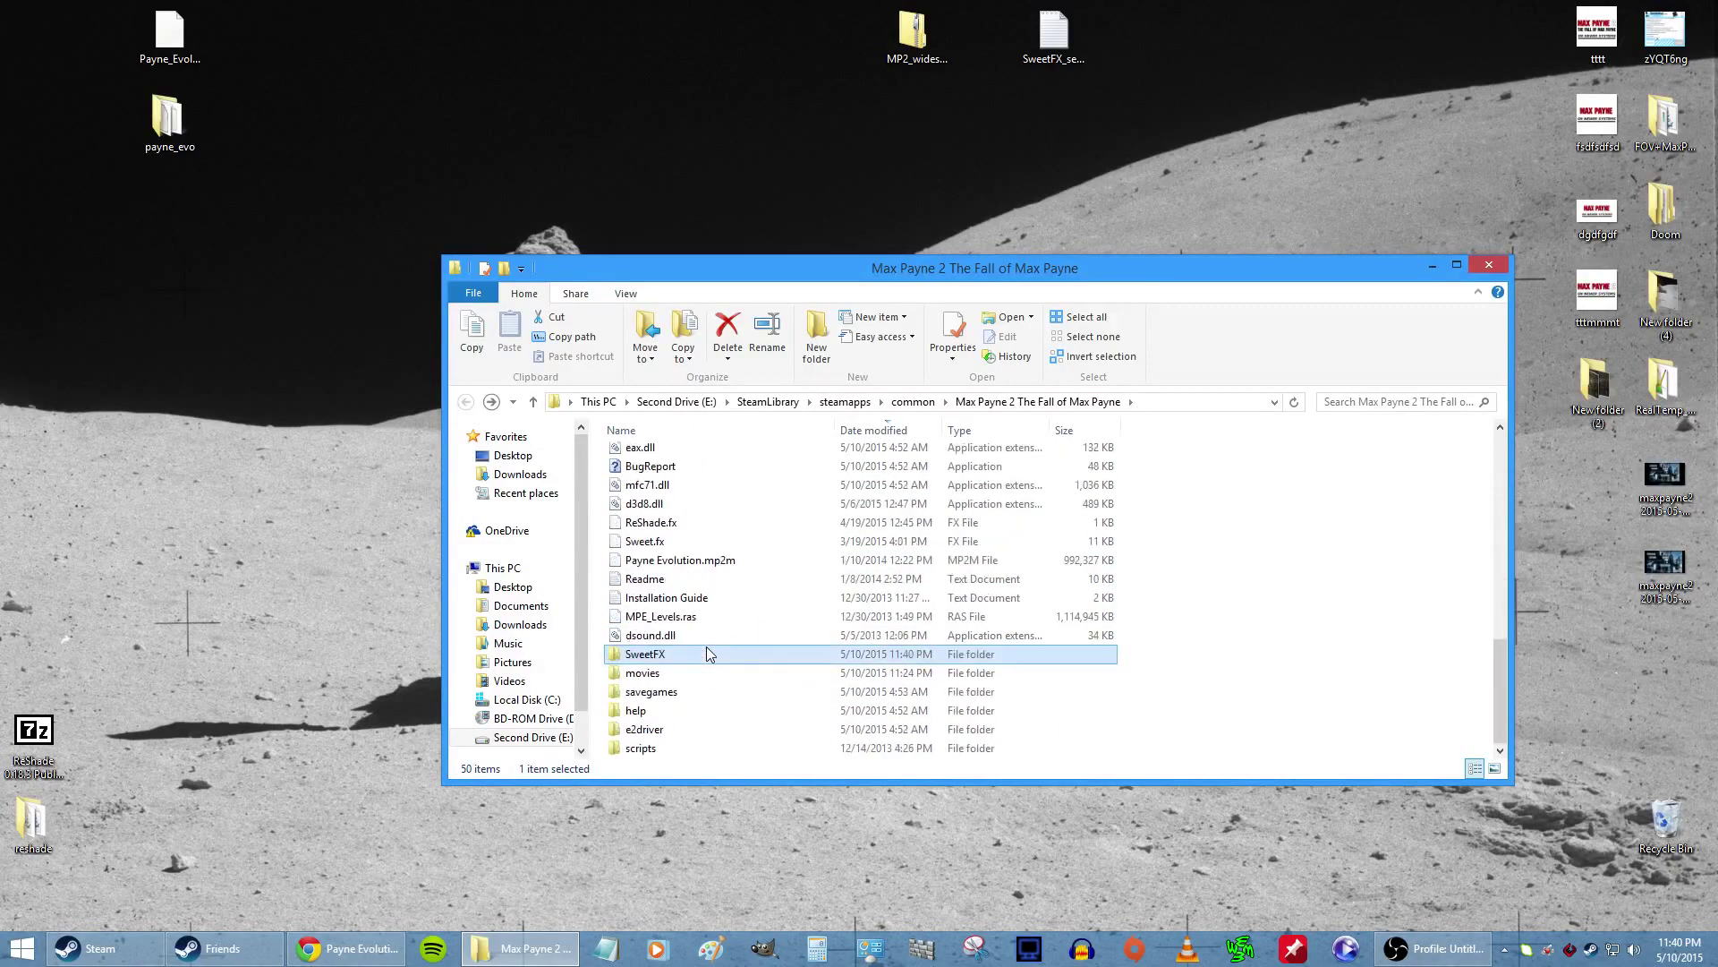
Step: Open the game's scripts folder and the MP2_widescreen_fix zip in a separate window
{"action": "double_click", "coordinate": [653, 748]}
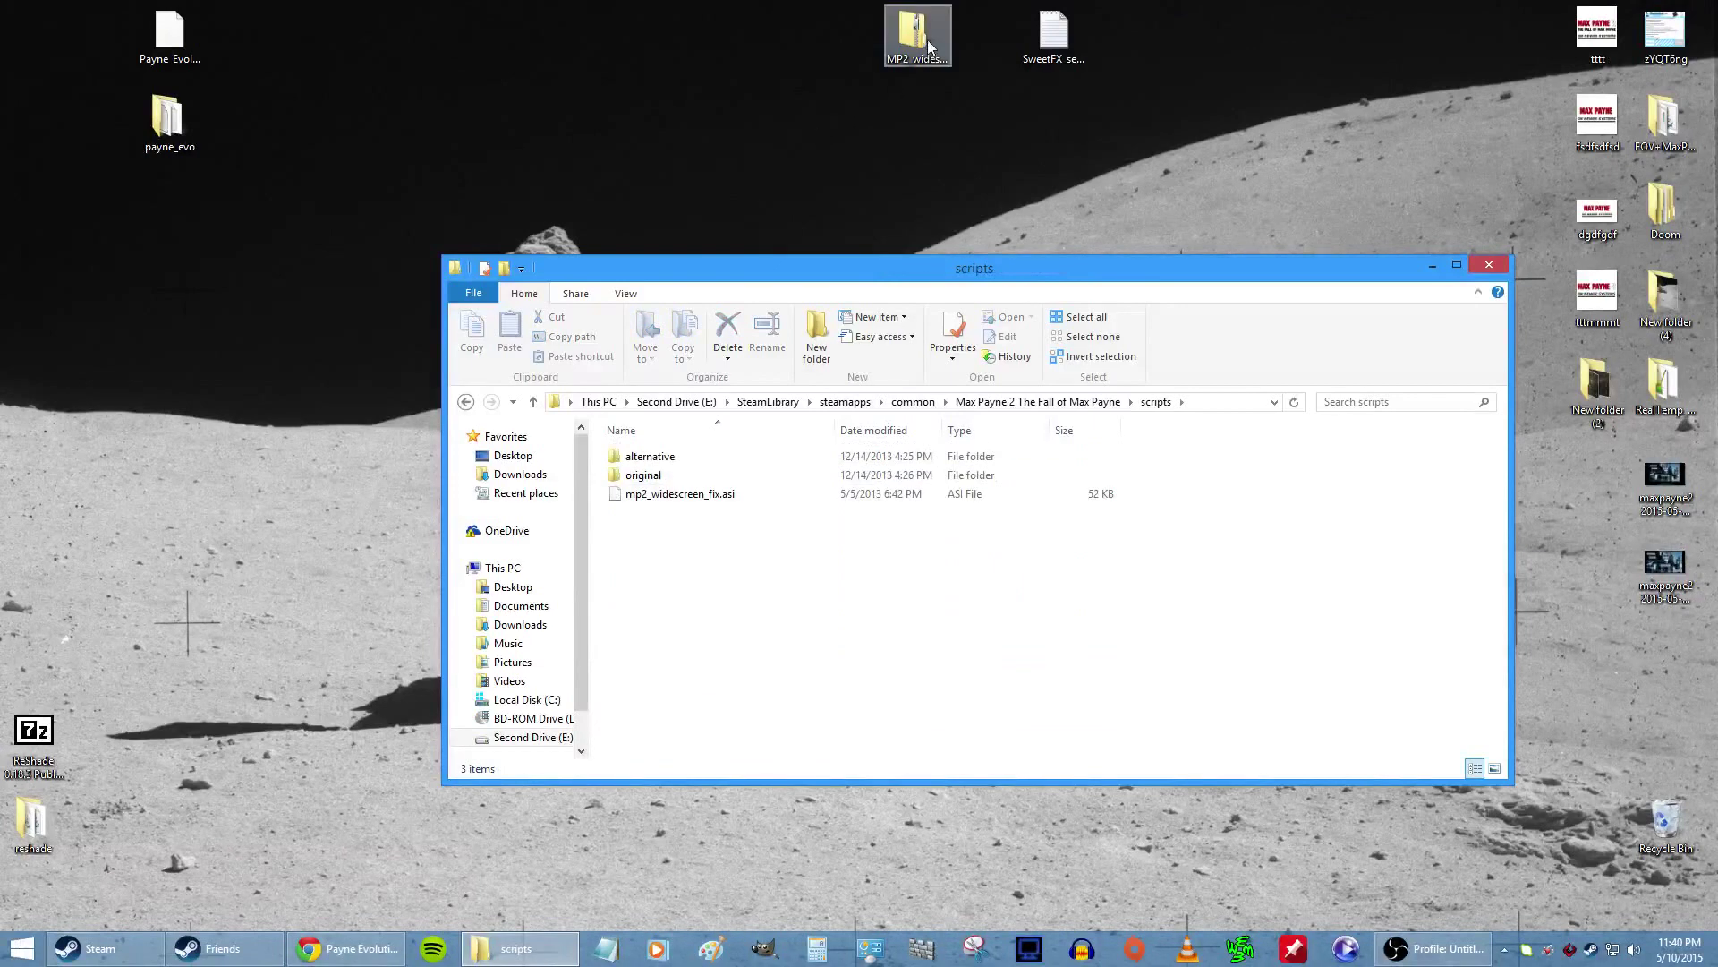
{"action": "left_click_drag", "start_coordinate": [929, 46], "coordinate": [857, 50]}
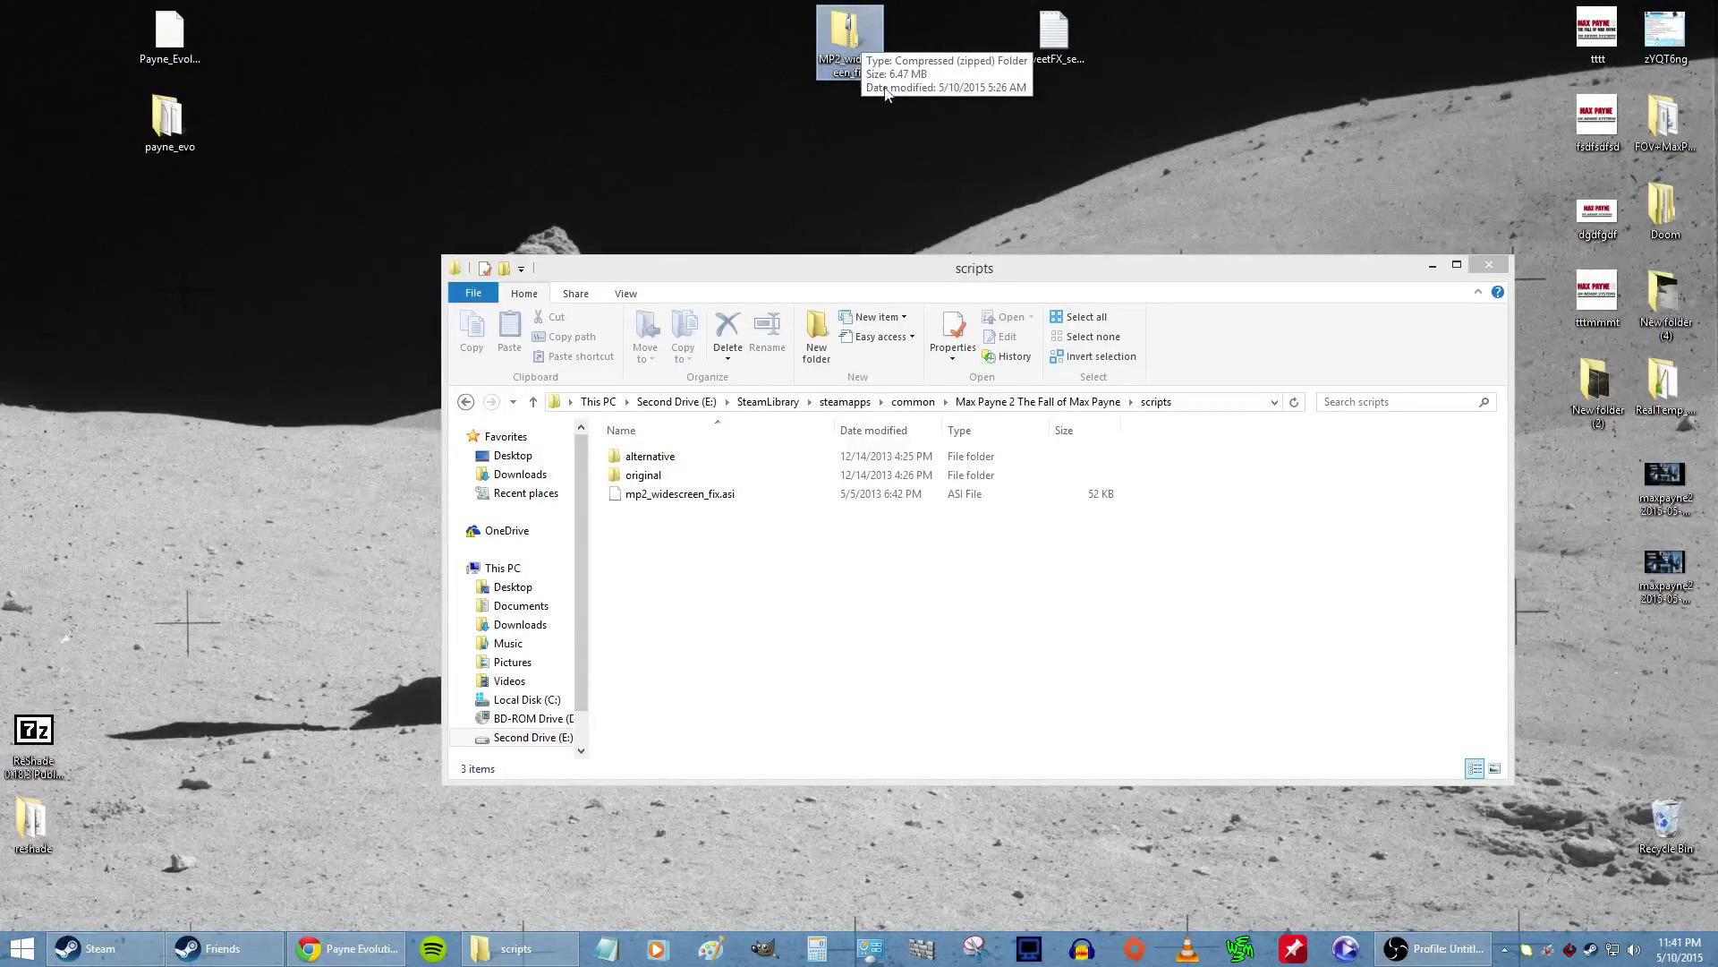
{"action": "right_click", "coordinate": [857, 55]}
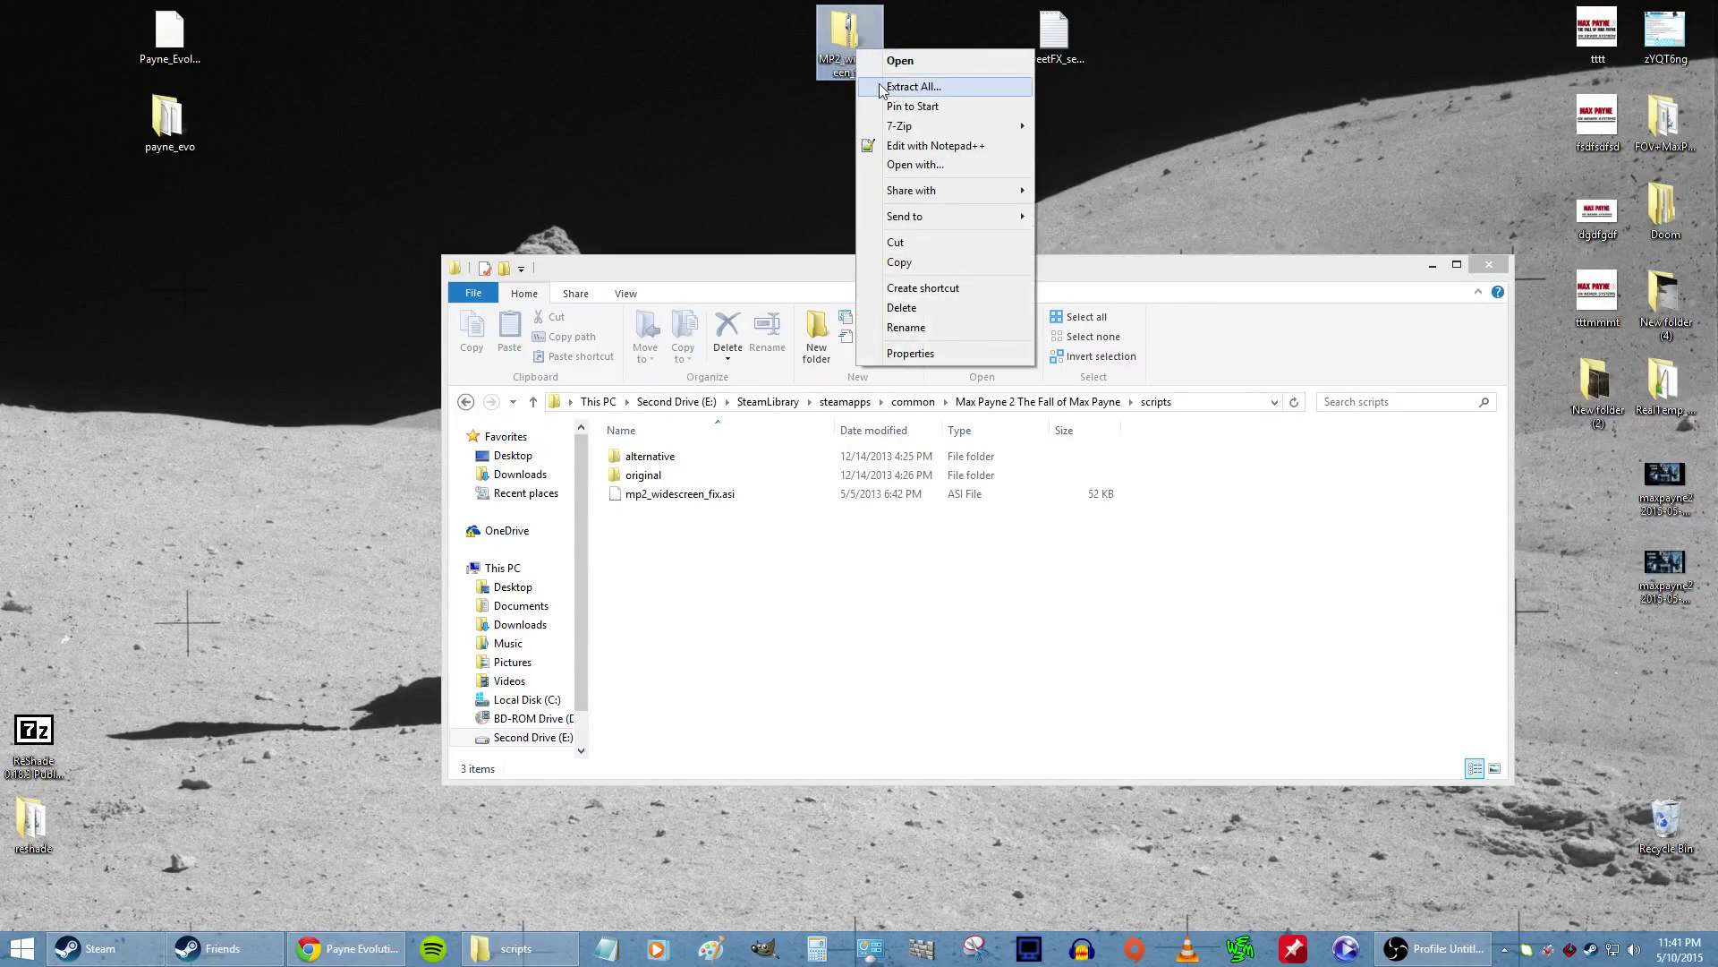
{"action": "left_click", "coordinate": [899, 90]}
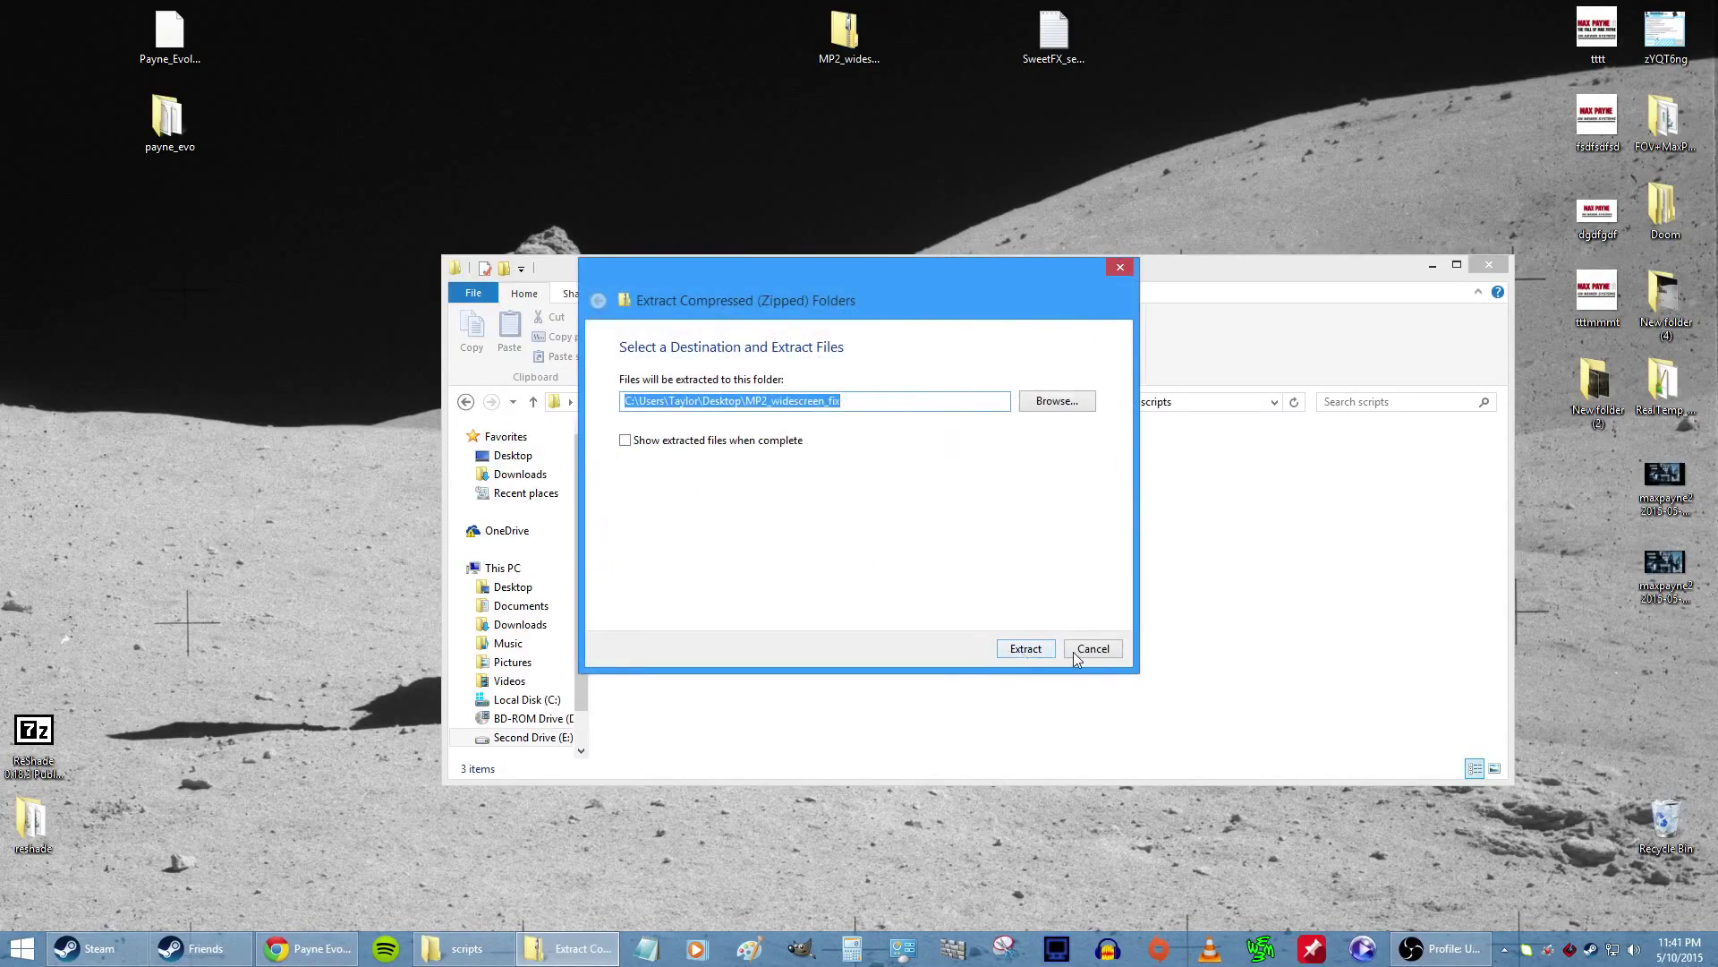
{"action": "left_click", "coordinate": [1076, 656]}
{"action": "double_click", "coordinate": [844, 34]}
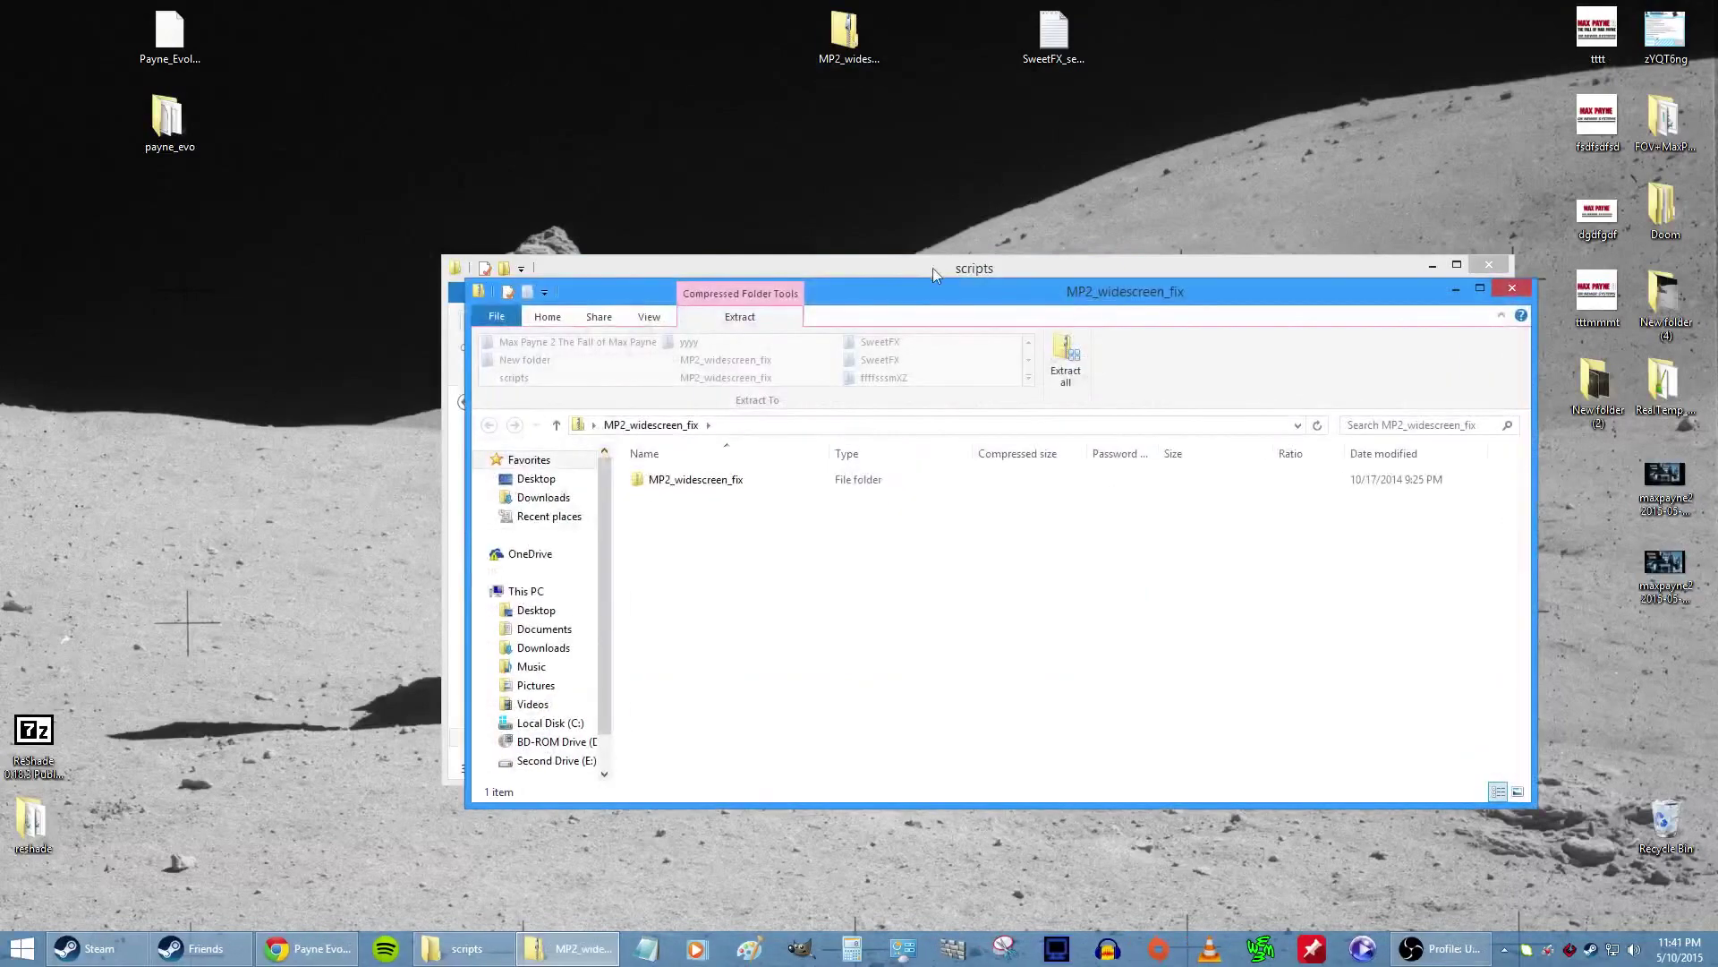
{"action": "left_click_drag", "start_coordinate": [904, 288], "coordinate": [1139, 142]}
{"action": "left_click_drag", "start_coordinate": [642, 273], "coordinate": [270, 267]}
Step: Delete the alternative, original and mp2_widescreen_fix.asi items from the game's scripts folder
{"action": "left_click", "coordinate": [95, 399]}
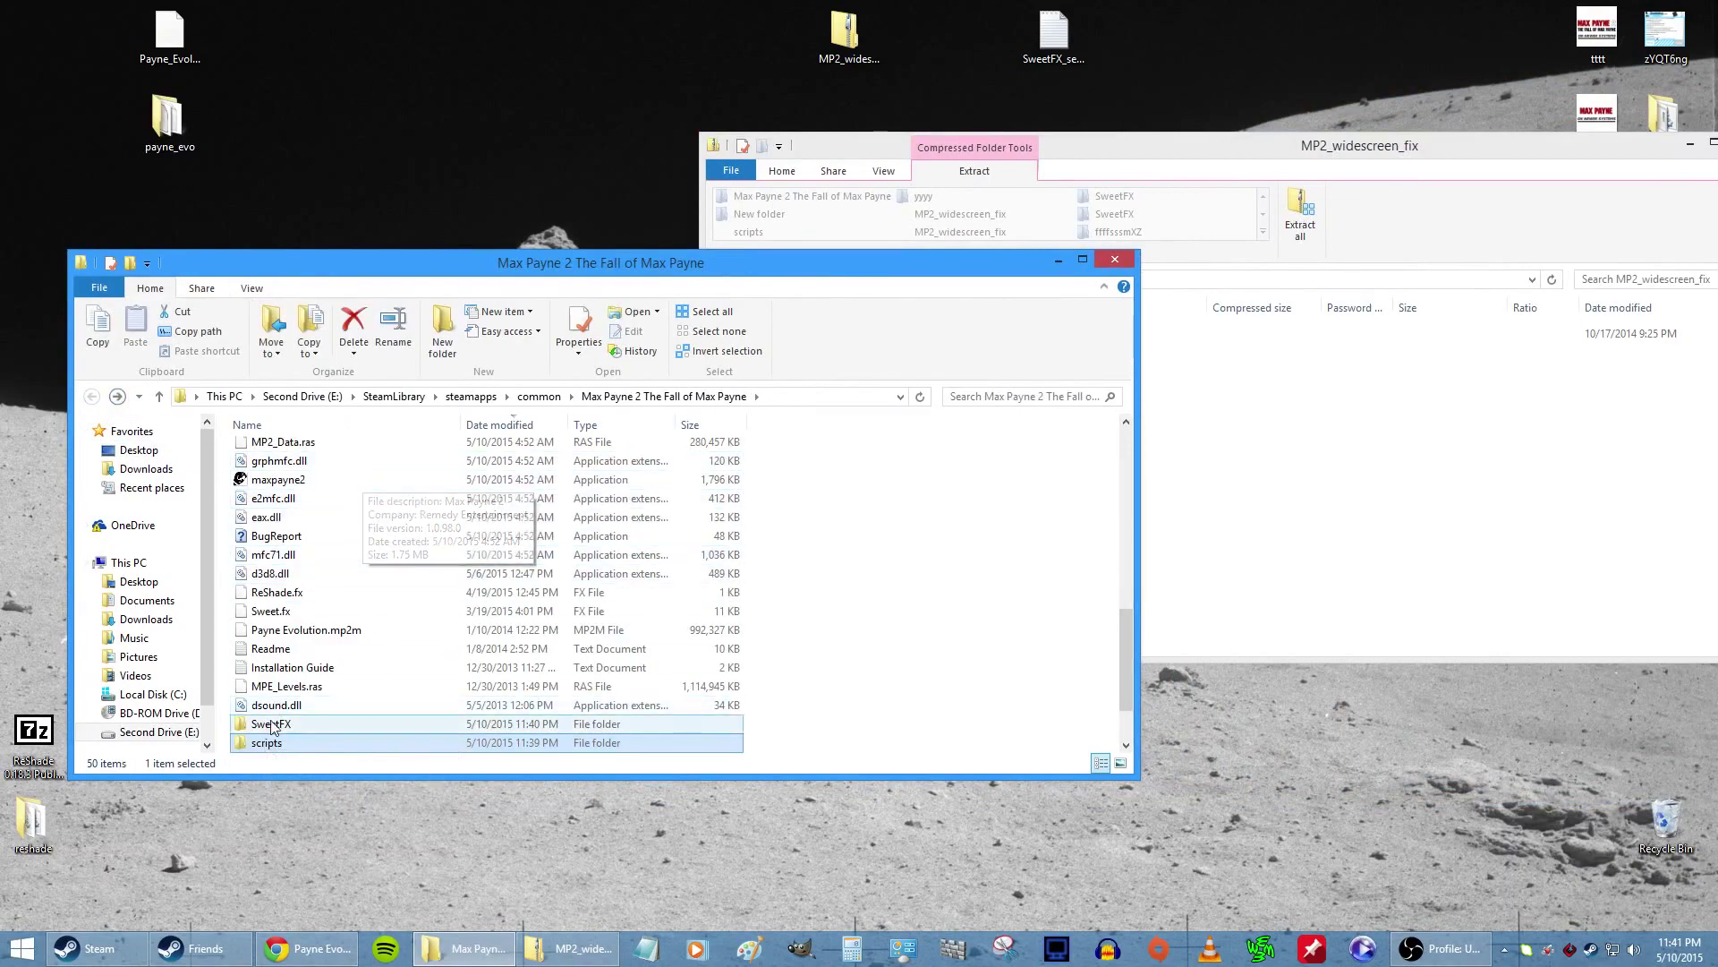
{"action": "scroll", "coordinate": [273, 726], "scroll_direction": "down", "scroll_amount": 1}
{"action": "double_click", "coordinate": [281, 684]}
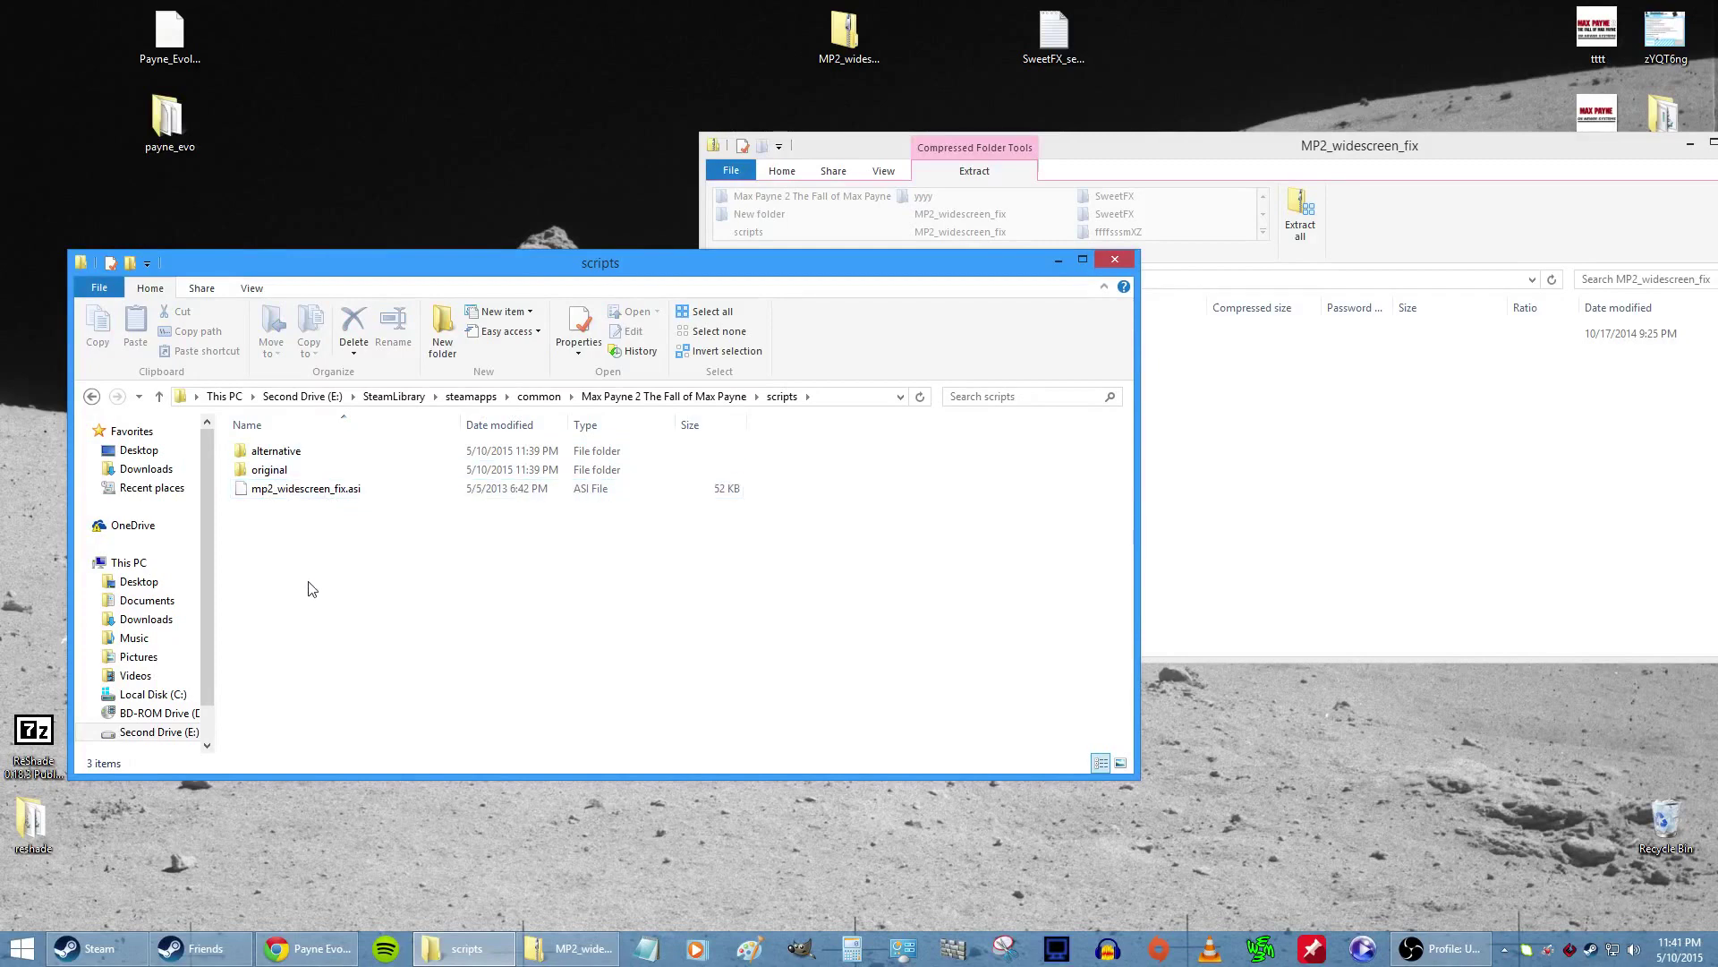
{"action": "left_click_drag", "start_coordinate": [310, 588], "coordinate": [271, 450]}
{"action": "right_click", "coordinate": [305, 455]}
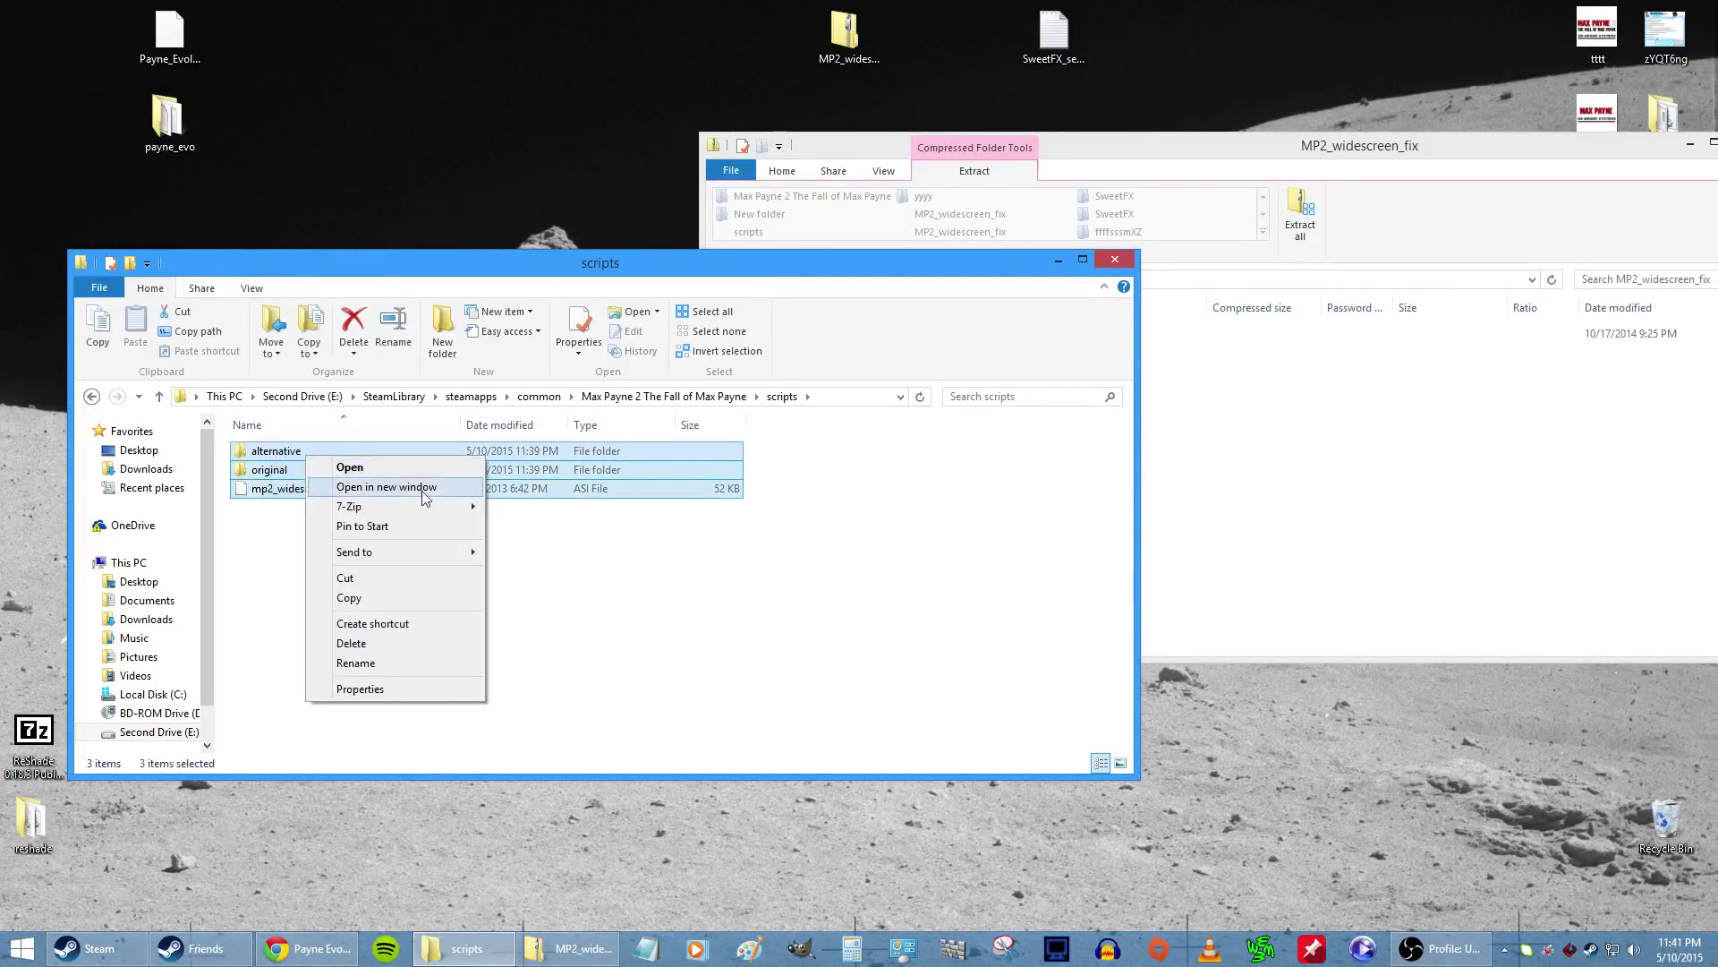
{"action": "left_click", "coordinate": [440, 644]}
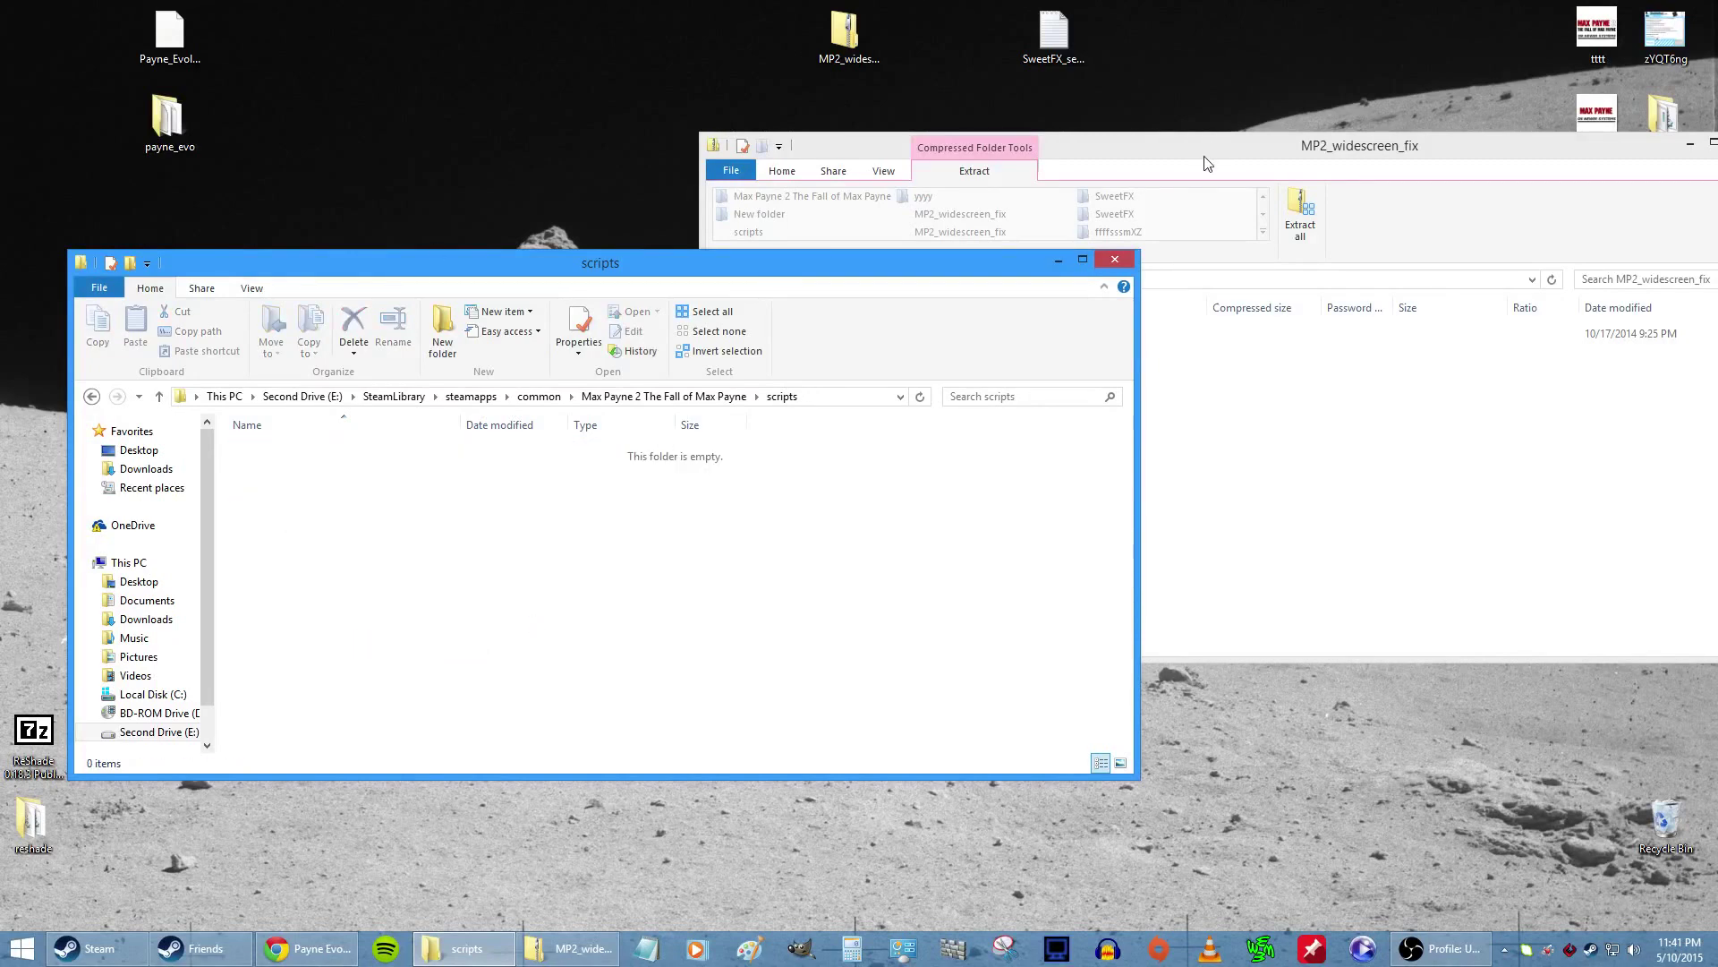
Step: Open the zip's scripts folder and select MP2_widescreen_fix.asi and MP2_widescreen_fix.ini
{"action": "left_click_drag", "start_coordinate": [1203, 163], "coordinate": [1071, 289]}
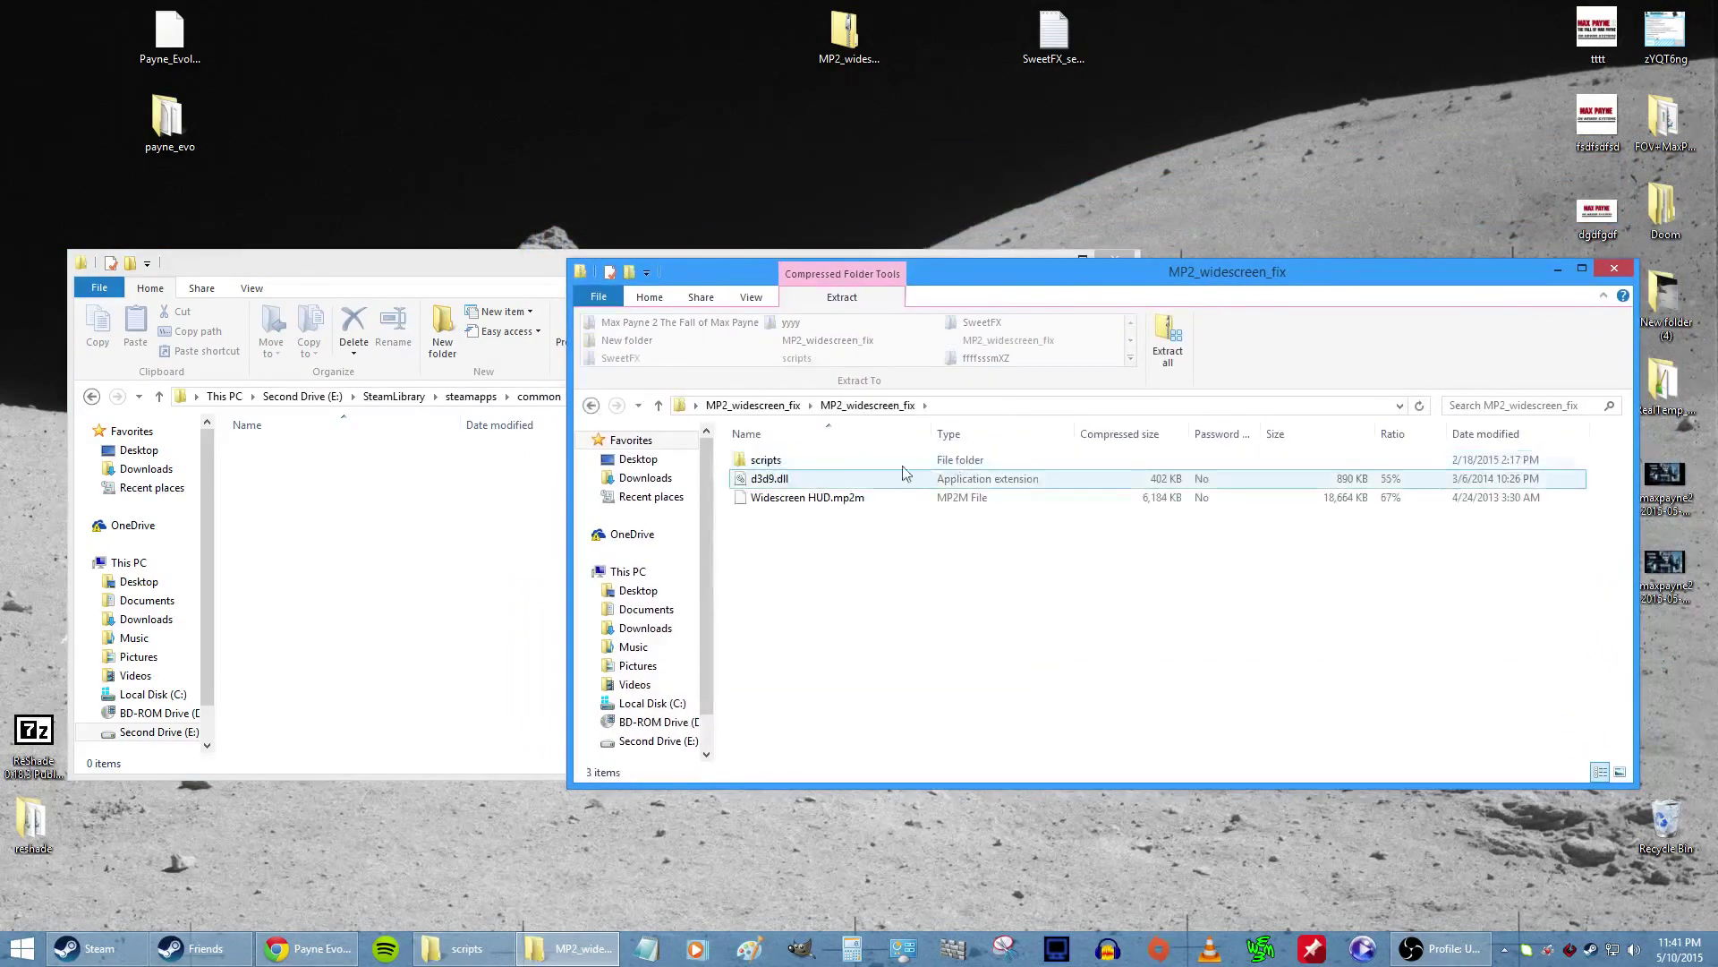
{"action": "double_click", "coordinate": [770, 461]}
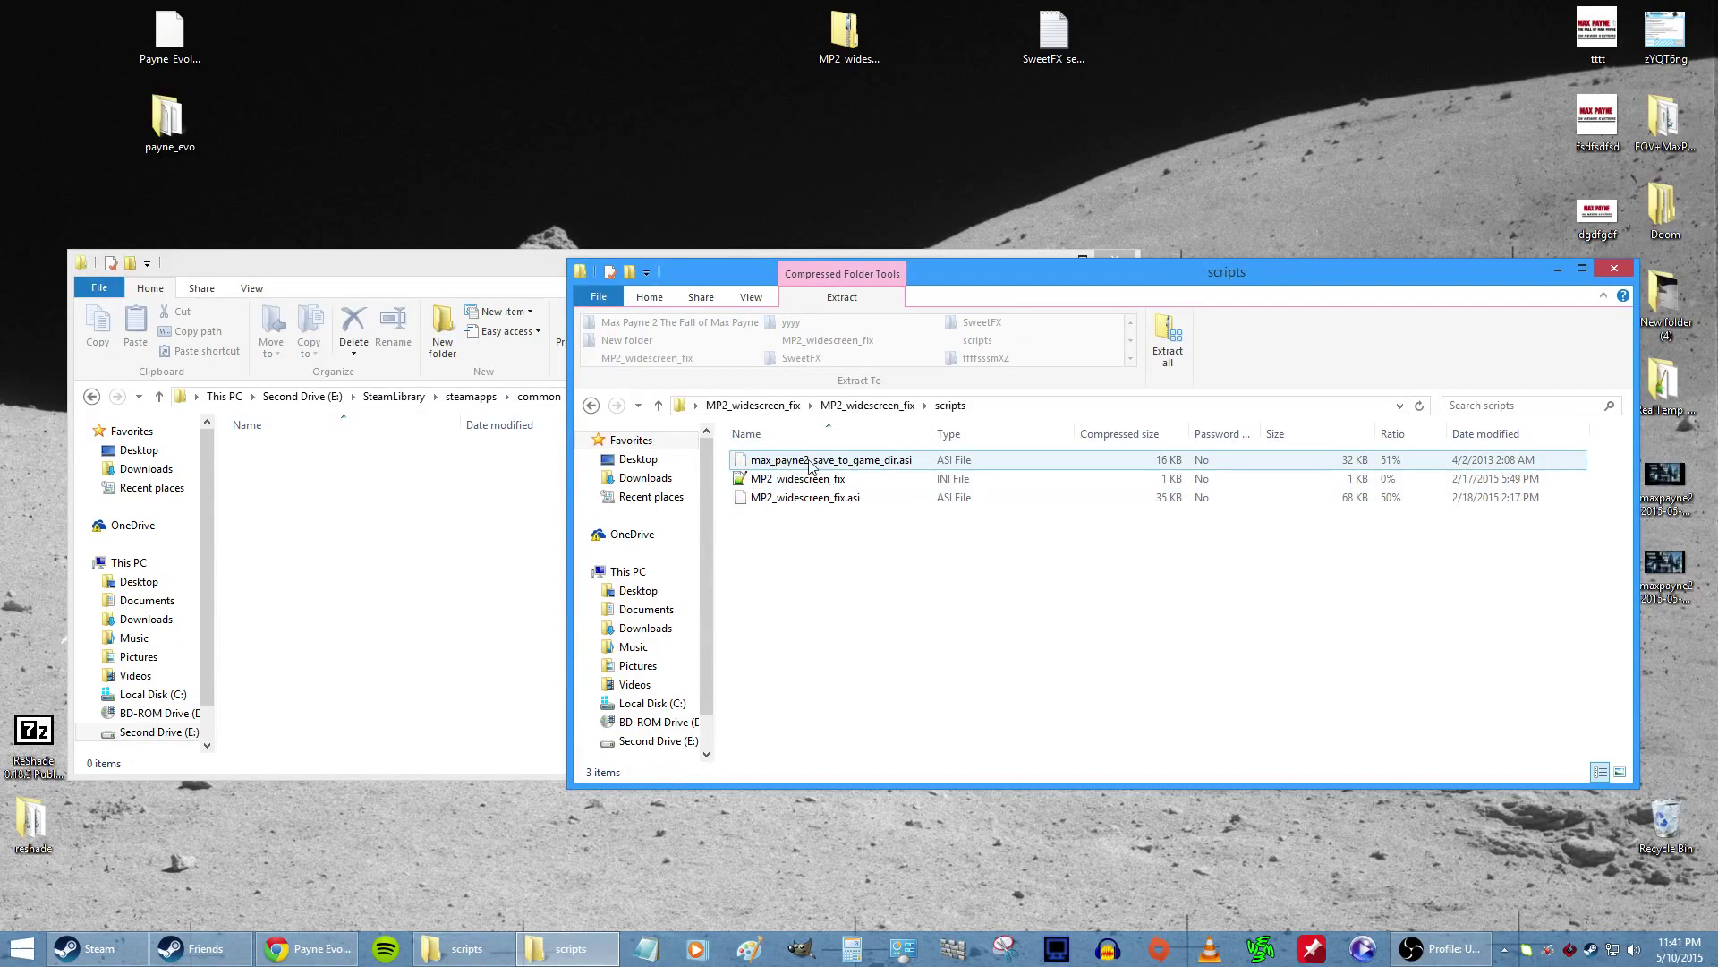
{"action": "left_click", "coordinate": [868, 464]}
{"action": "right_click", "coordinate": [864, 466]}
{"action": "left_click", "coordinate": [824, 519]}
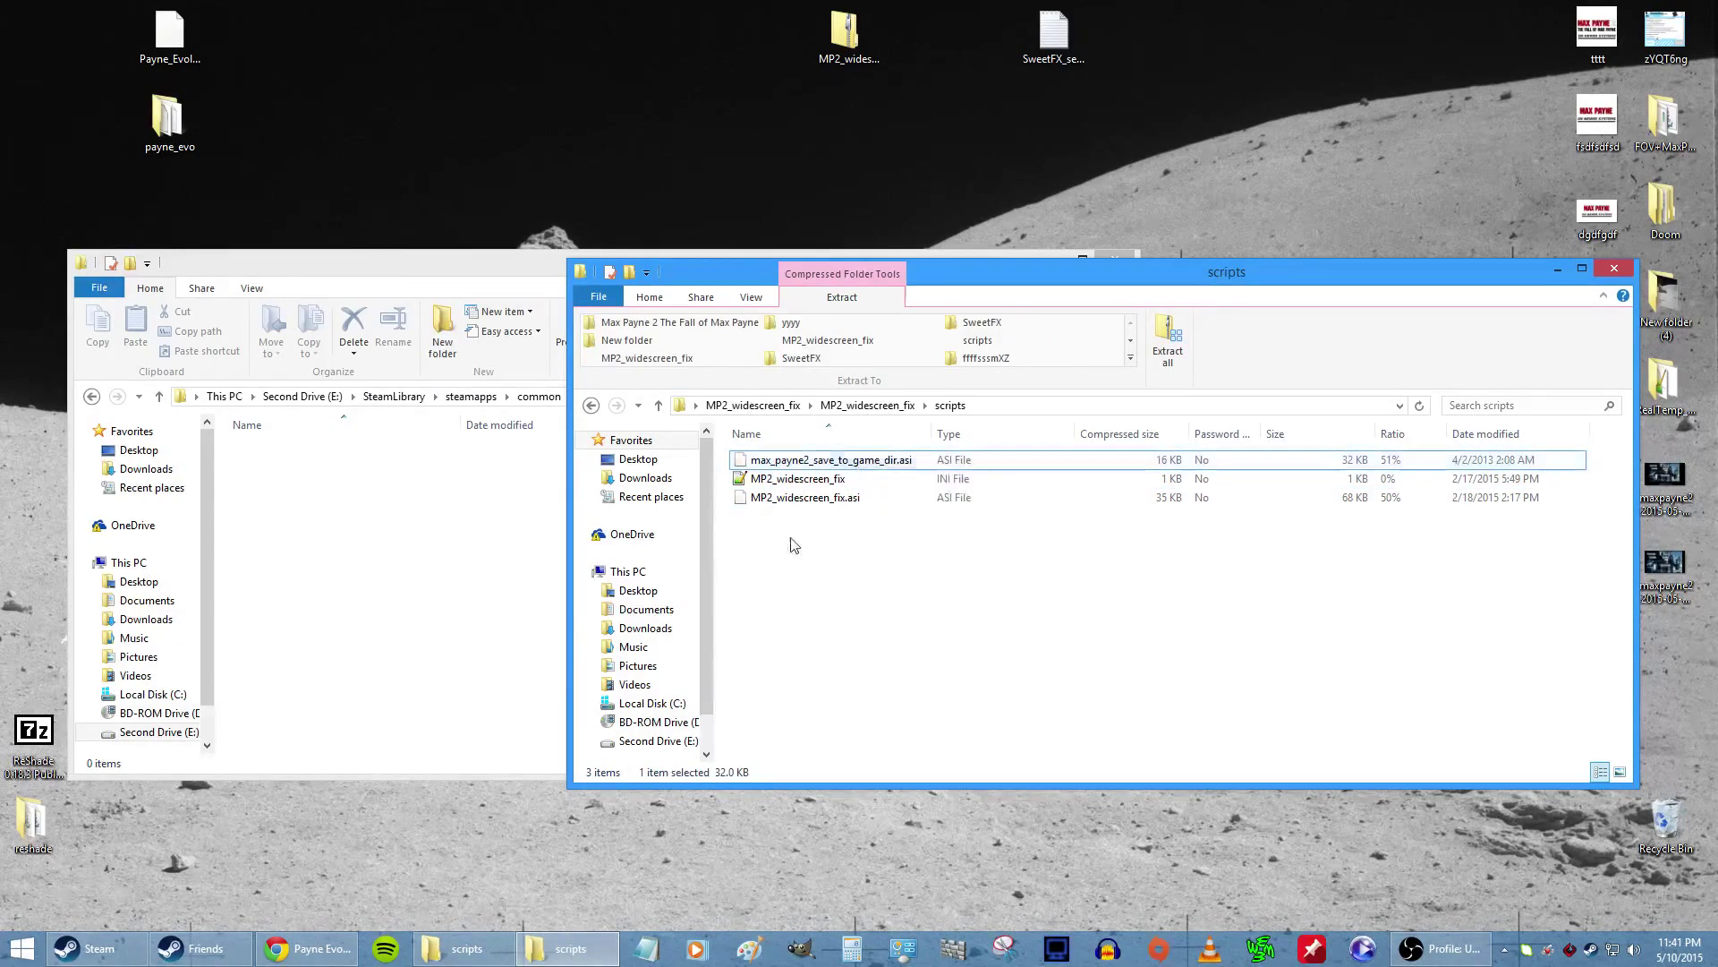
{"action": "left_click_drag", "start_coordinate": [791, 535], "coordinate": [879, 471]}
{"action": "left_click", "coordinate": [884, 466]}
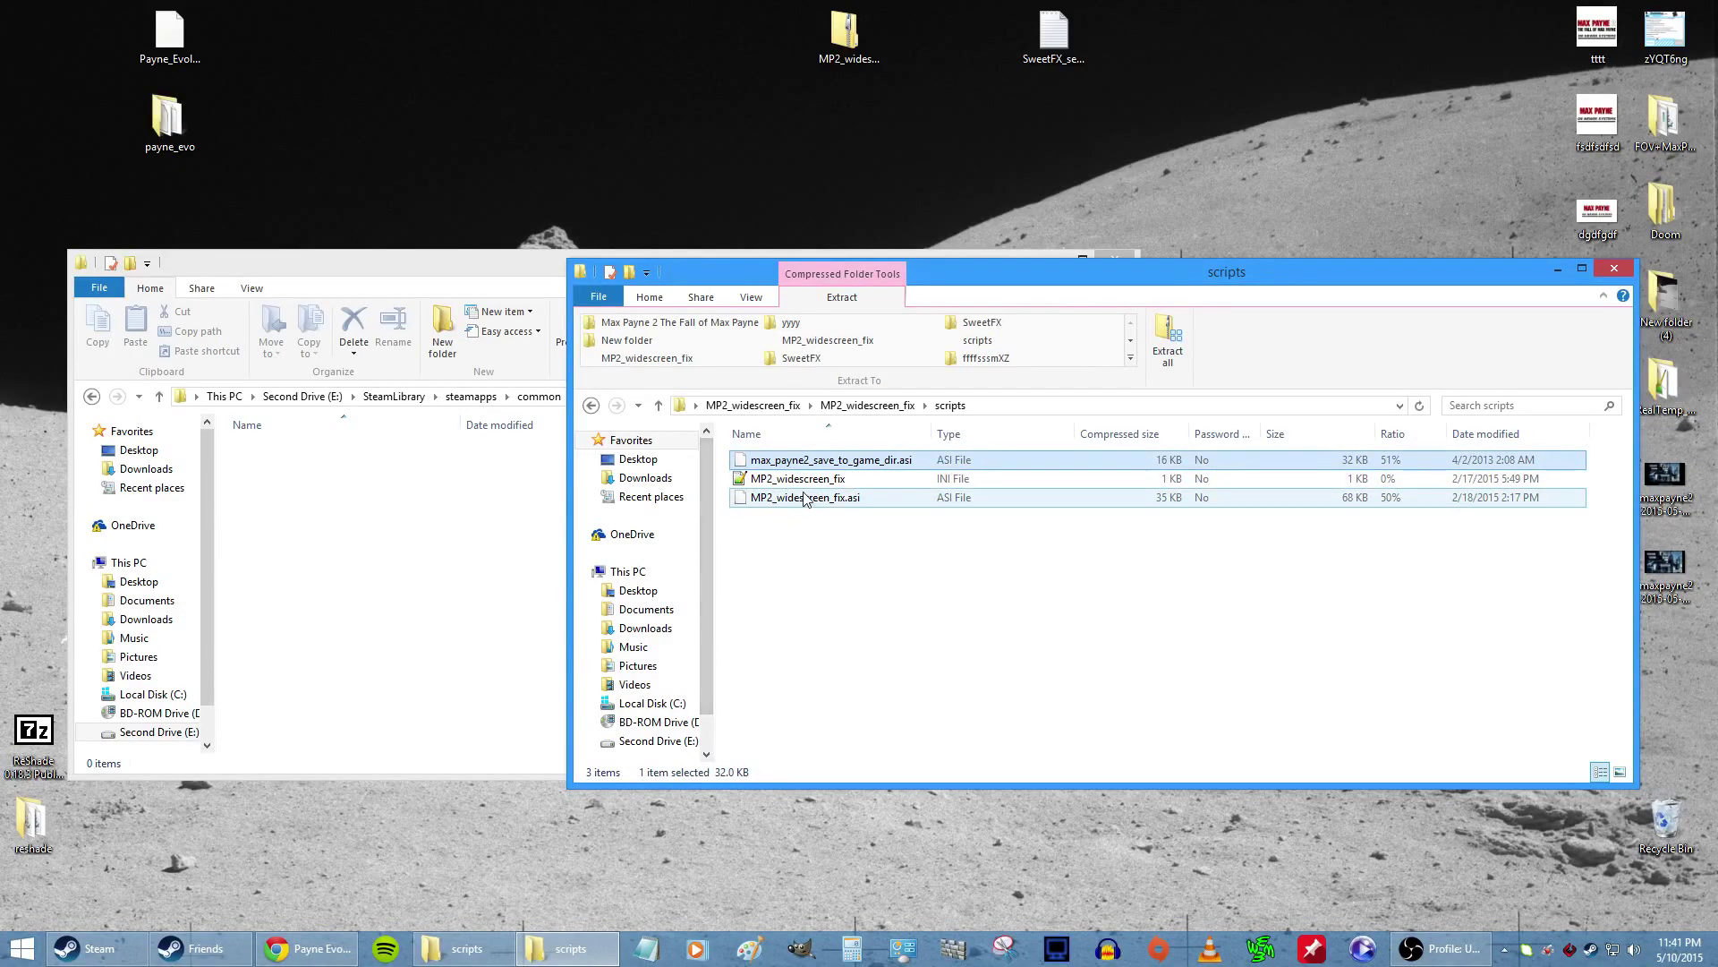
{"action": "left_click", "coordinate": [856, 501]}
{"action": "left_click", "coordinate": [824, 481], "text": "shift"}
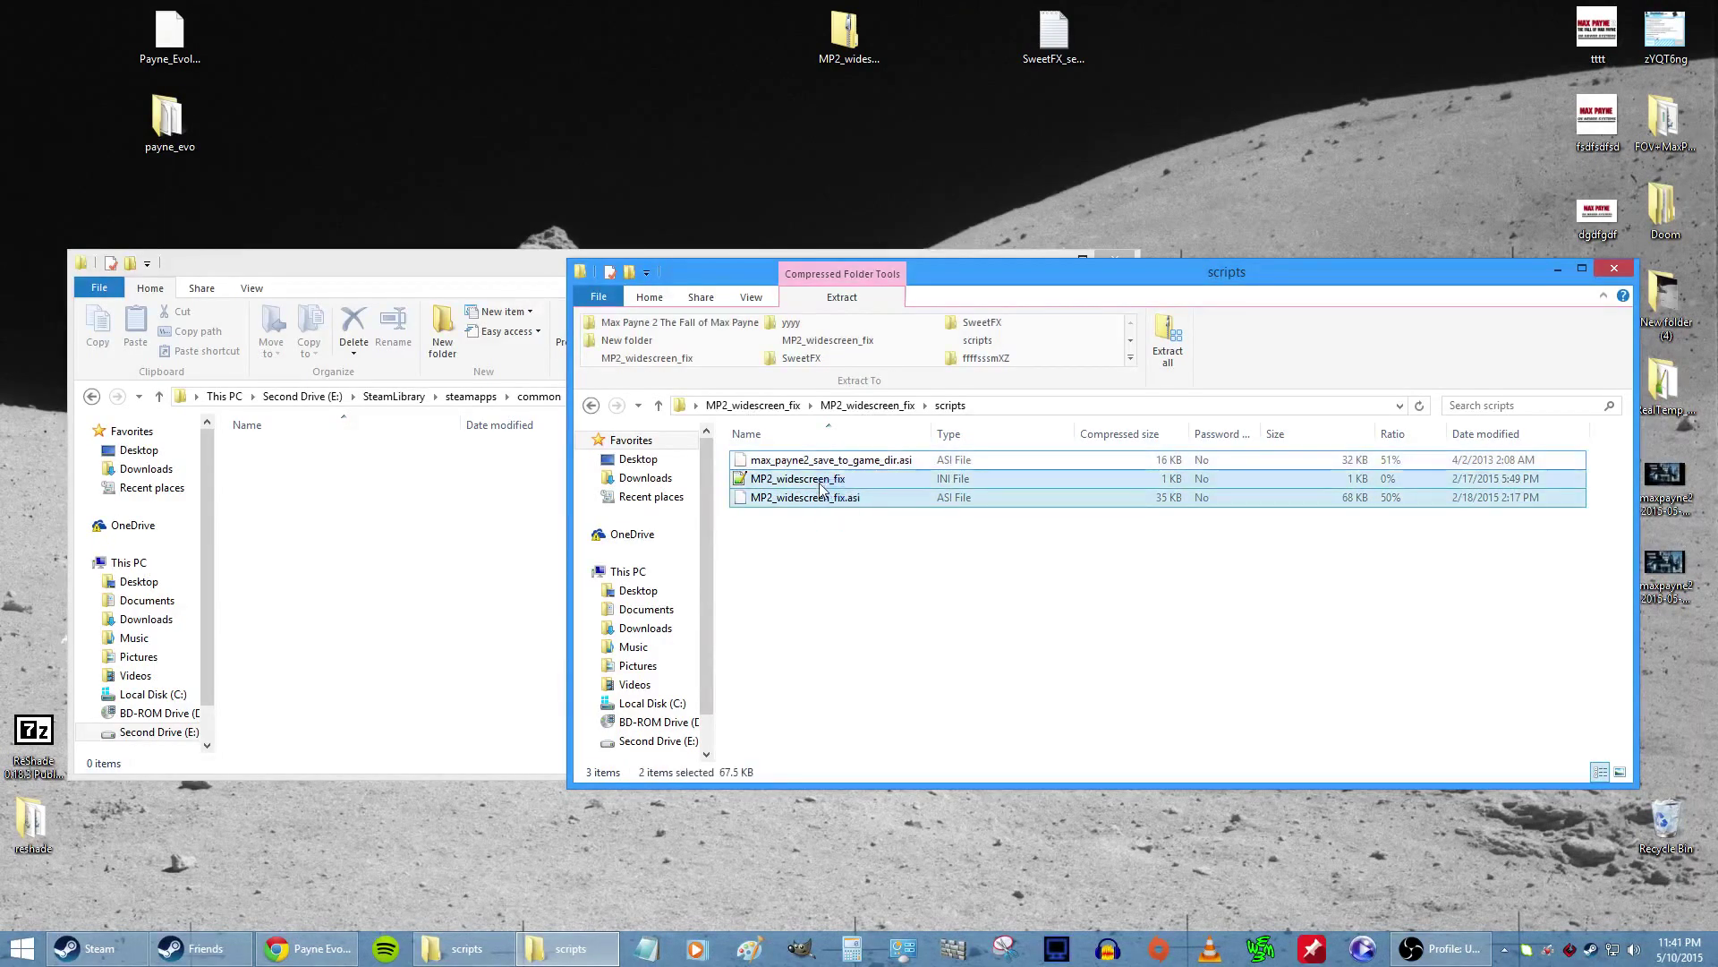
Step: Copy both widescreen fix files into the game's scripts folder and close the archive window
{"action": "left_click_drag", "start_coordinate": [823, 483], "coordinate": [363, 530]}
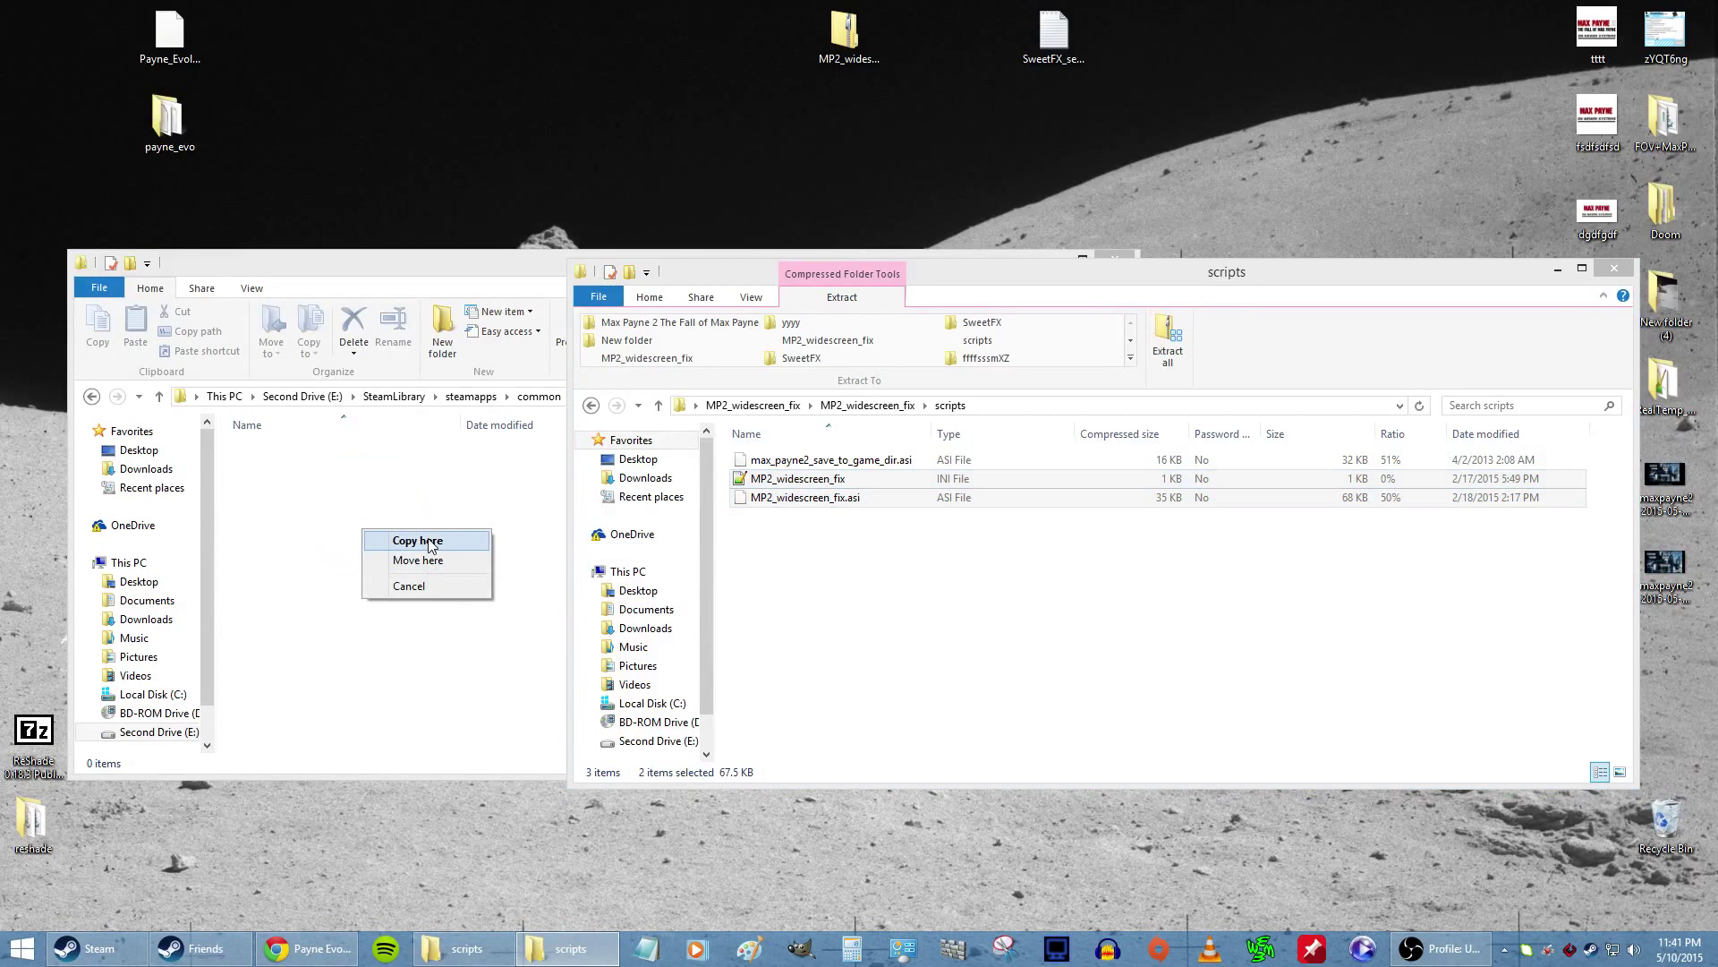
{"action": "left_click", "coordinate": [429, 543]}
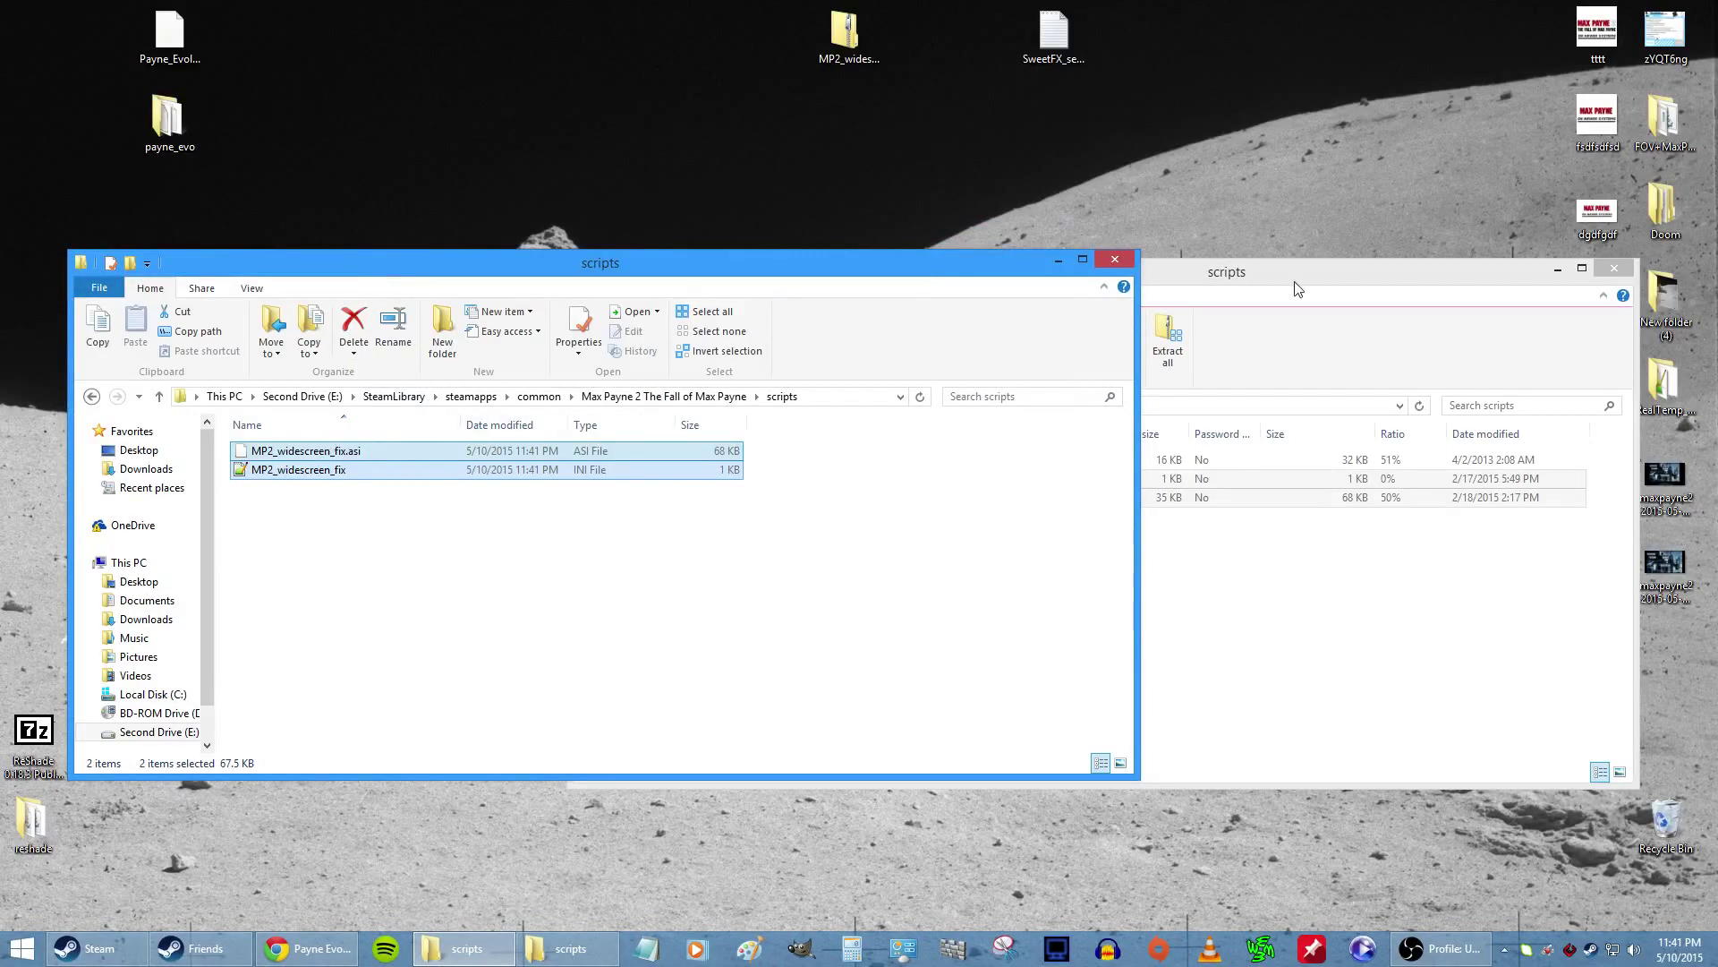
{"action": "left_click_drag", "start_coordinate": [1426, 291], "coordinate": [1378, 257]}
{"action": "left_click", "coordinate": [1565, 235]}
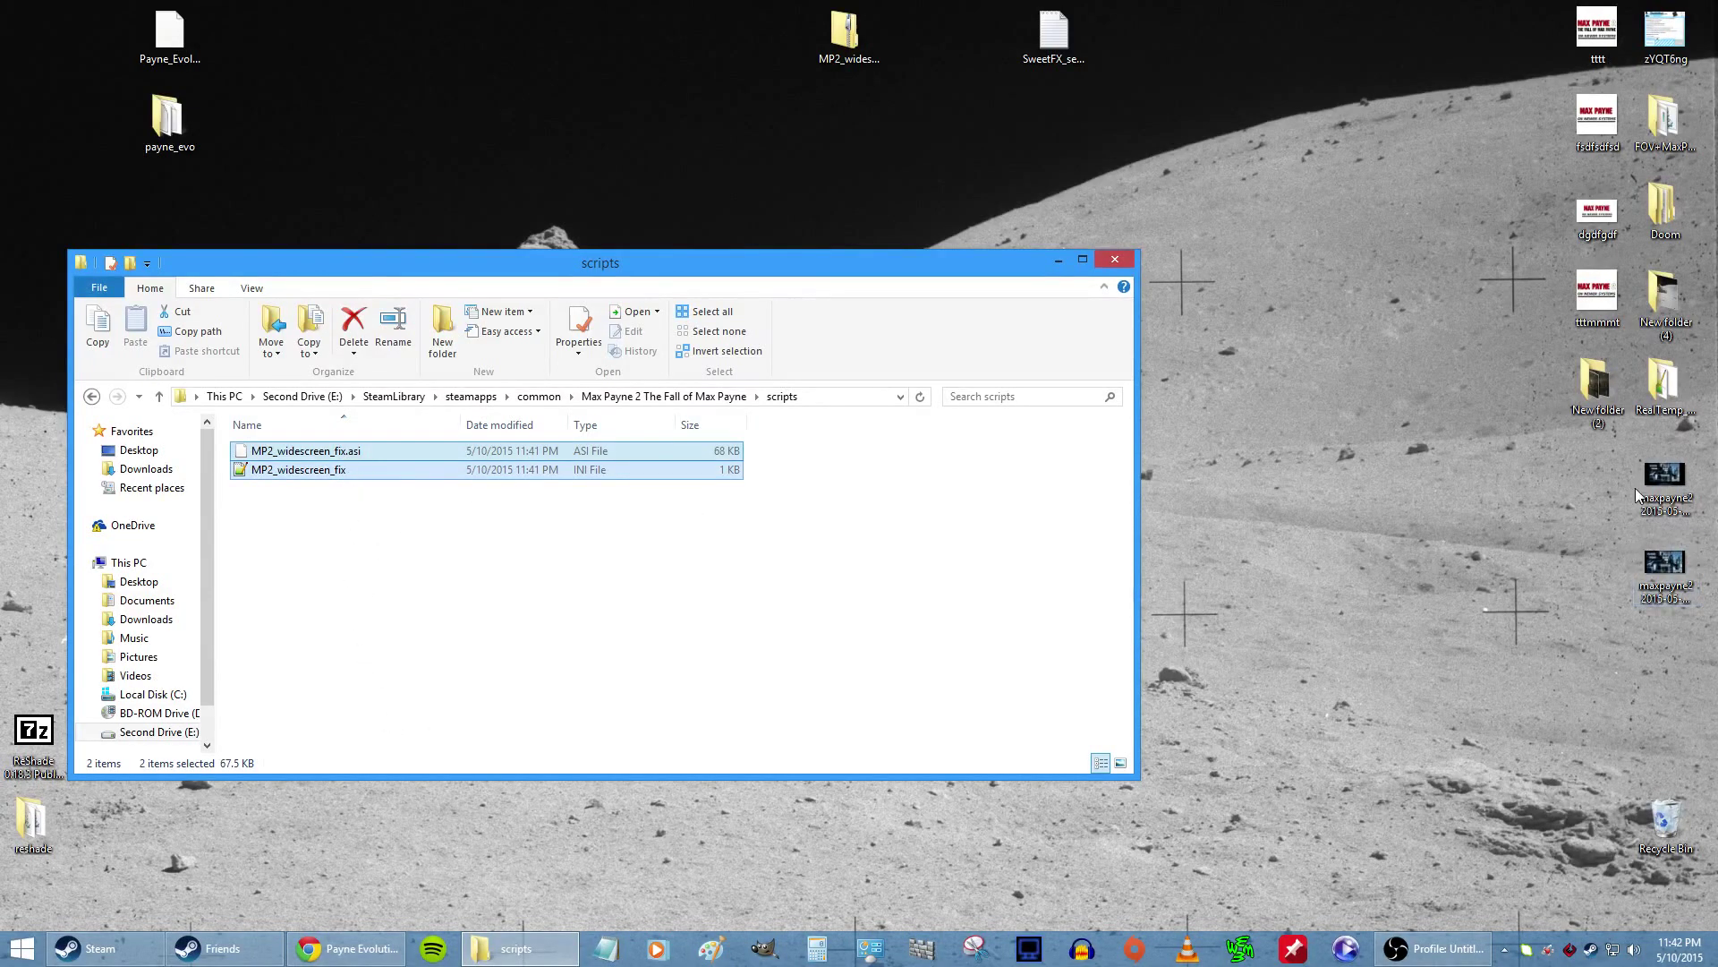
{"action": "double_click", "coordinate": [1663, 476]}
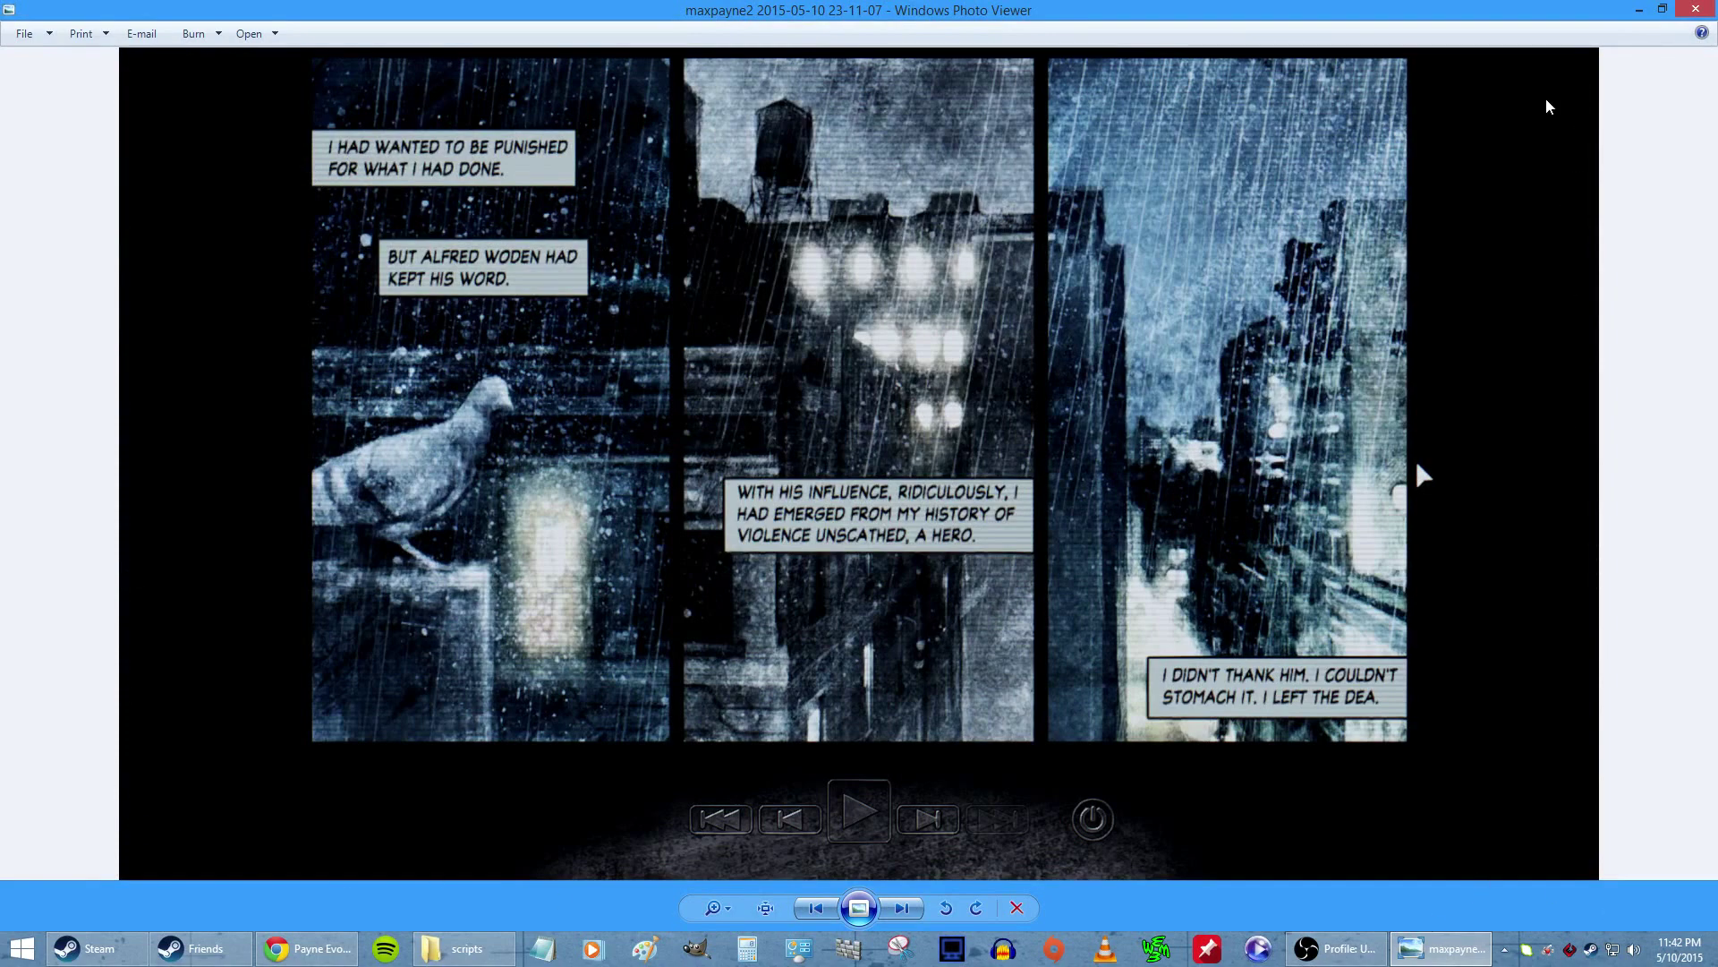
{"action": "left_click", "coordinate": [902, 908]}
{"action": "left_click", "coordinate": [816, 908]}
{"action": "left_click", "coordinate": [900, 909]}
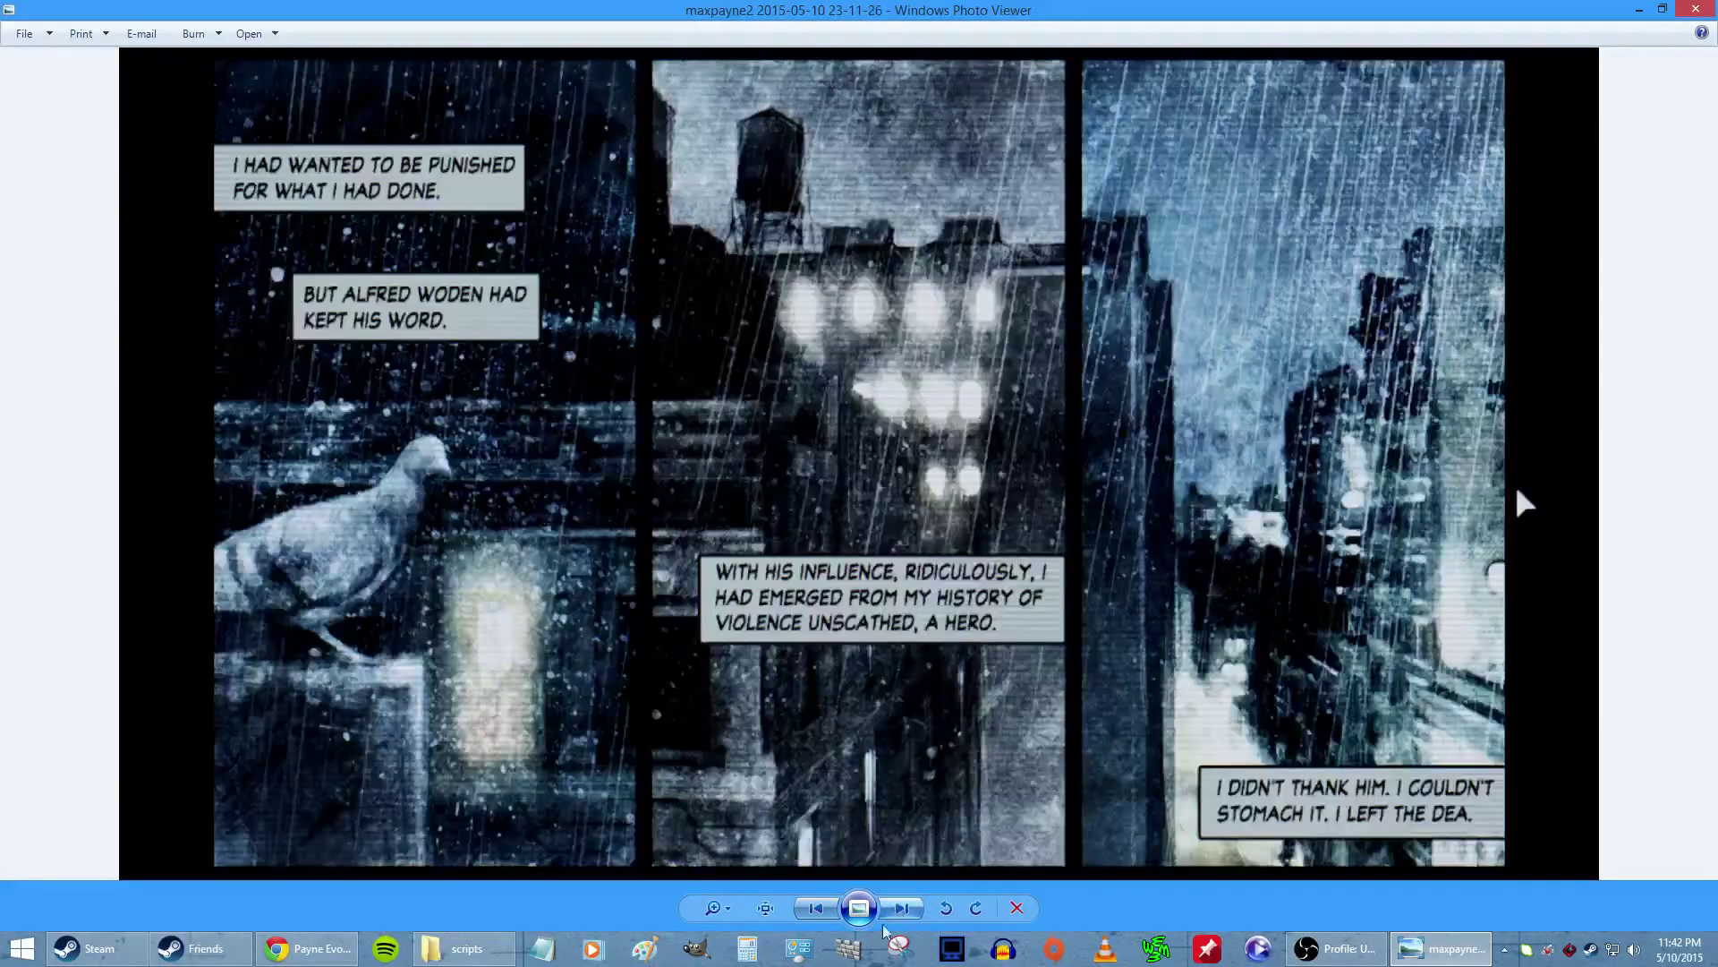
{"action": "left_click", "coordinate": [814, 909]}
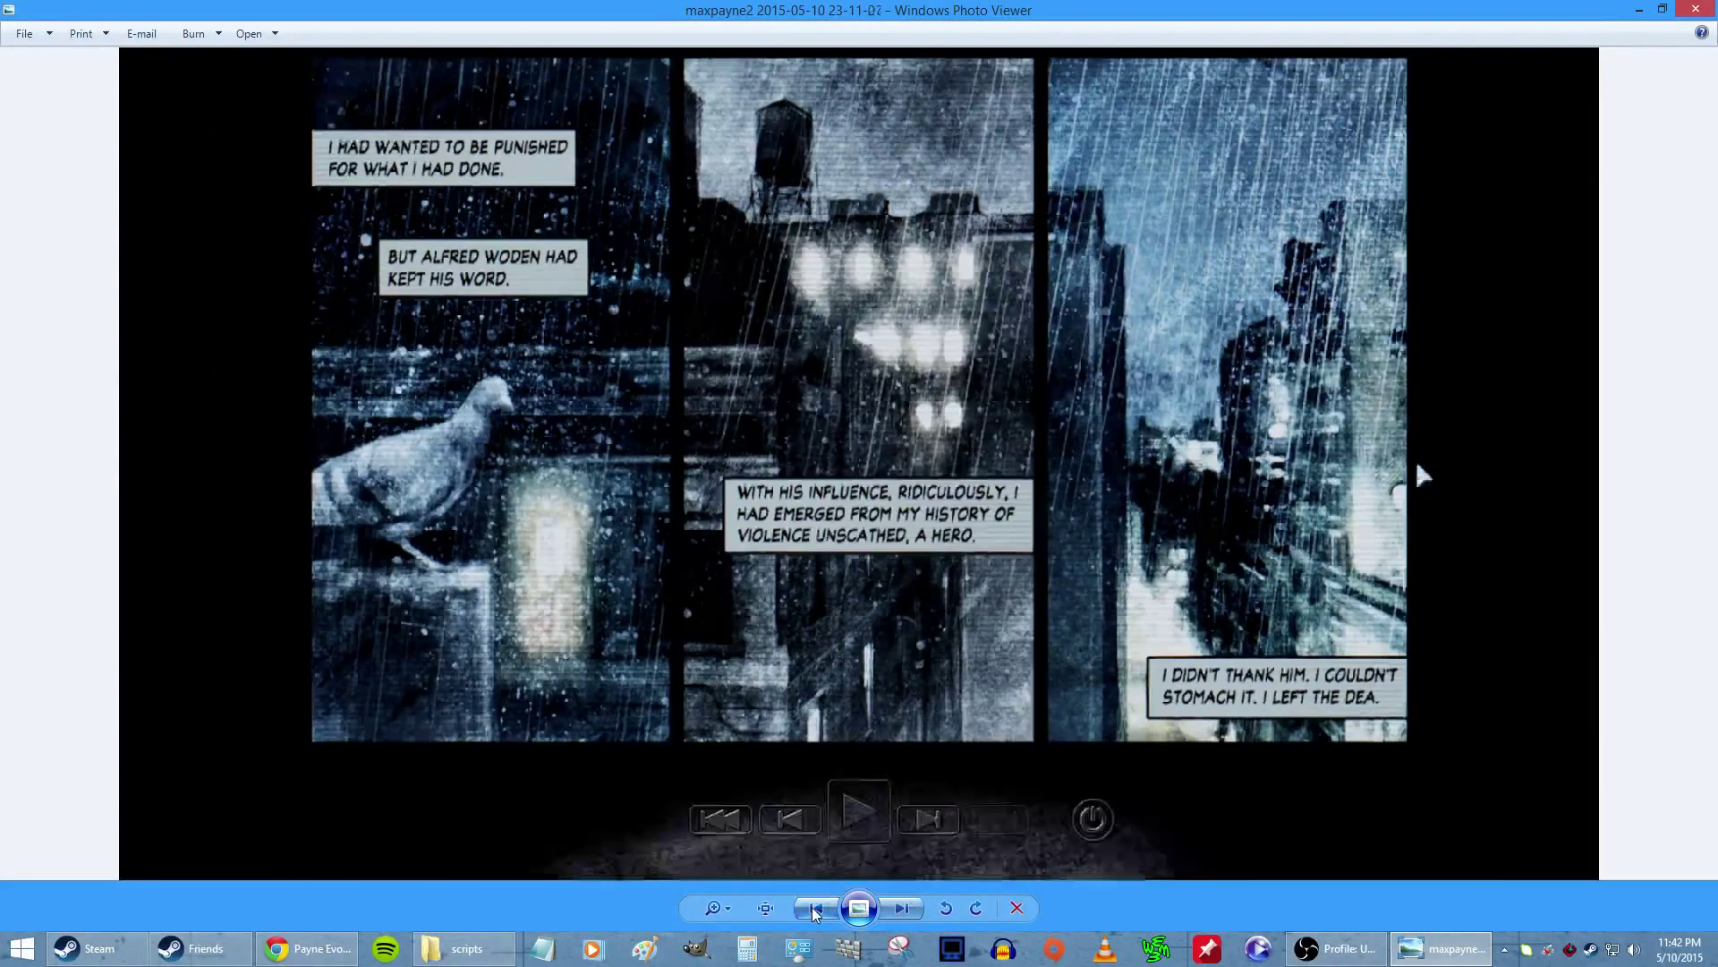
{"action": "left_click", "coordinate": [910, 911]}
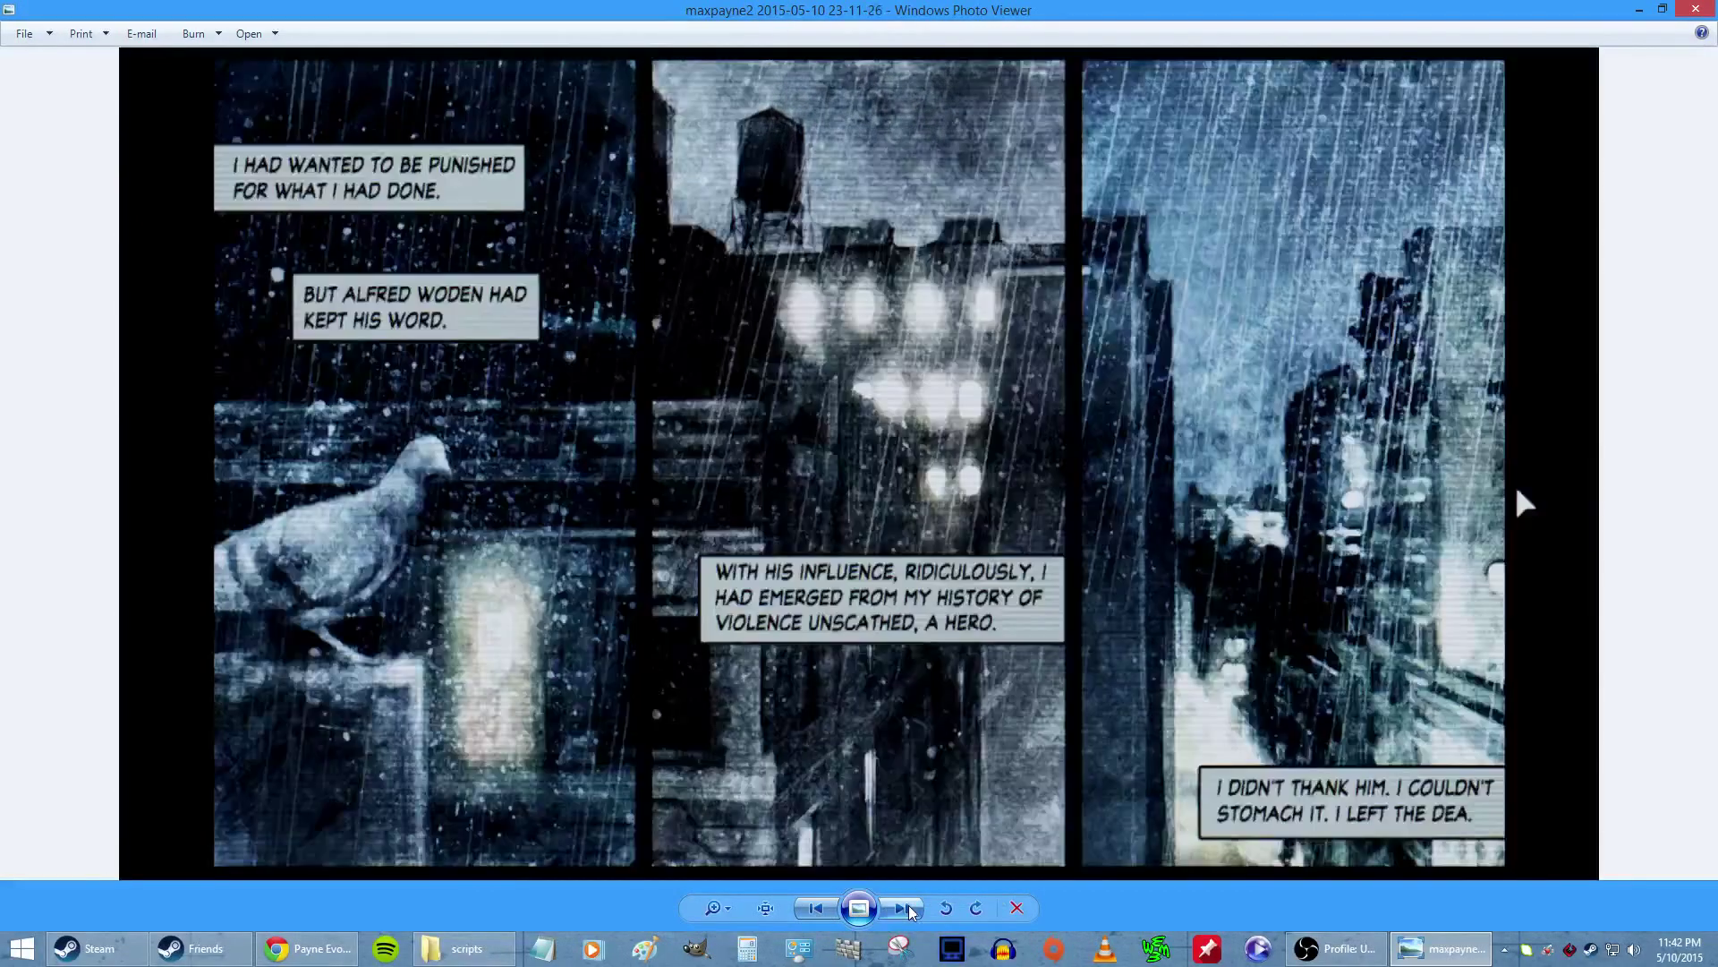
{"action": "left_click", "coordinate": [816, 911]}
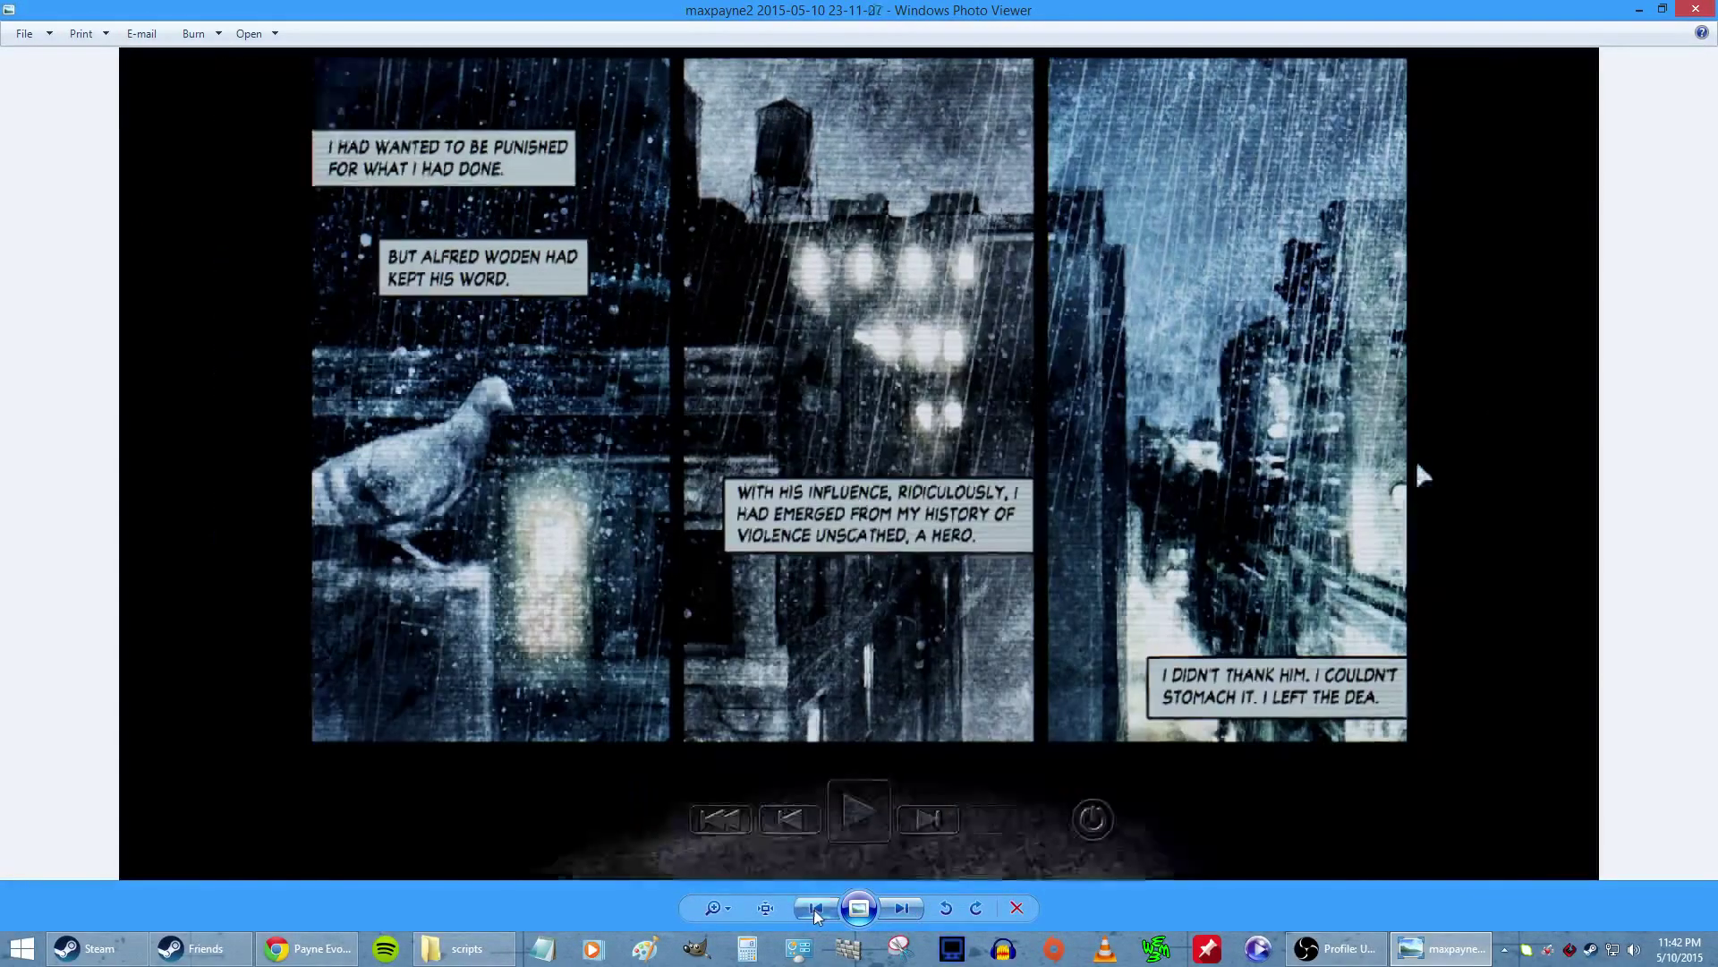
{"action": "left_click", "coordinate": [896, 911]}
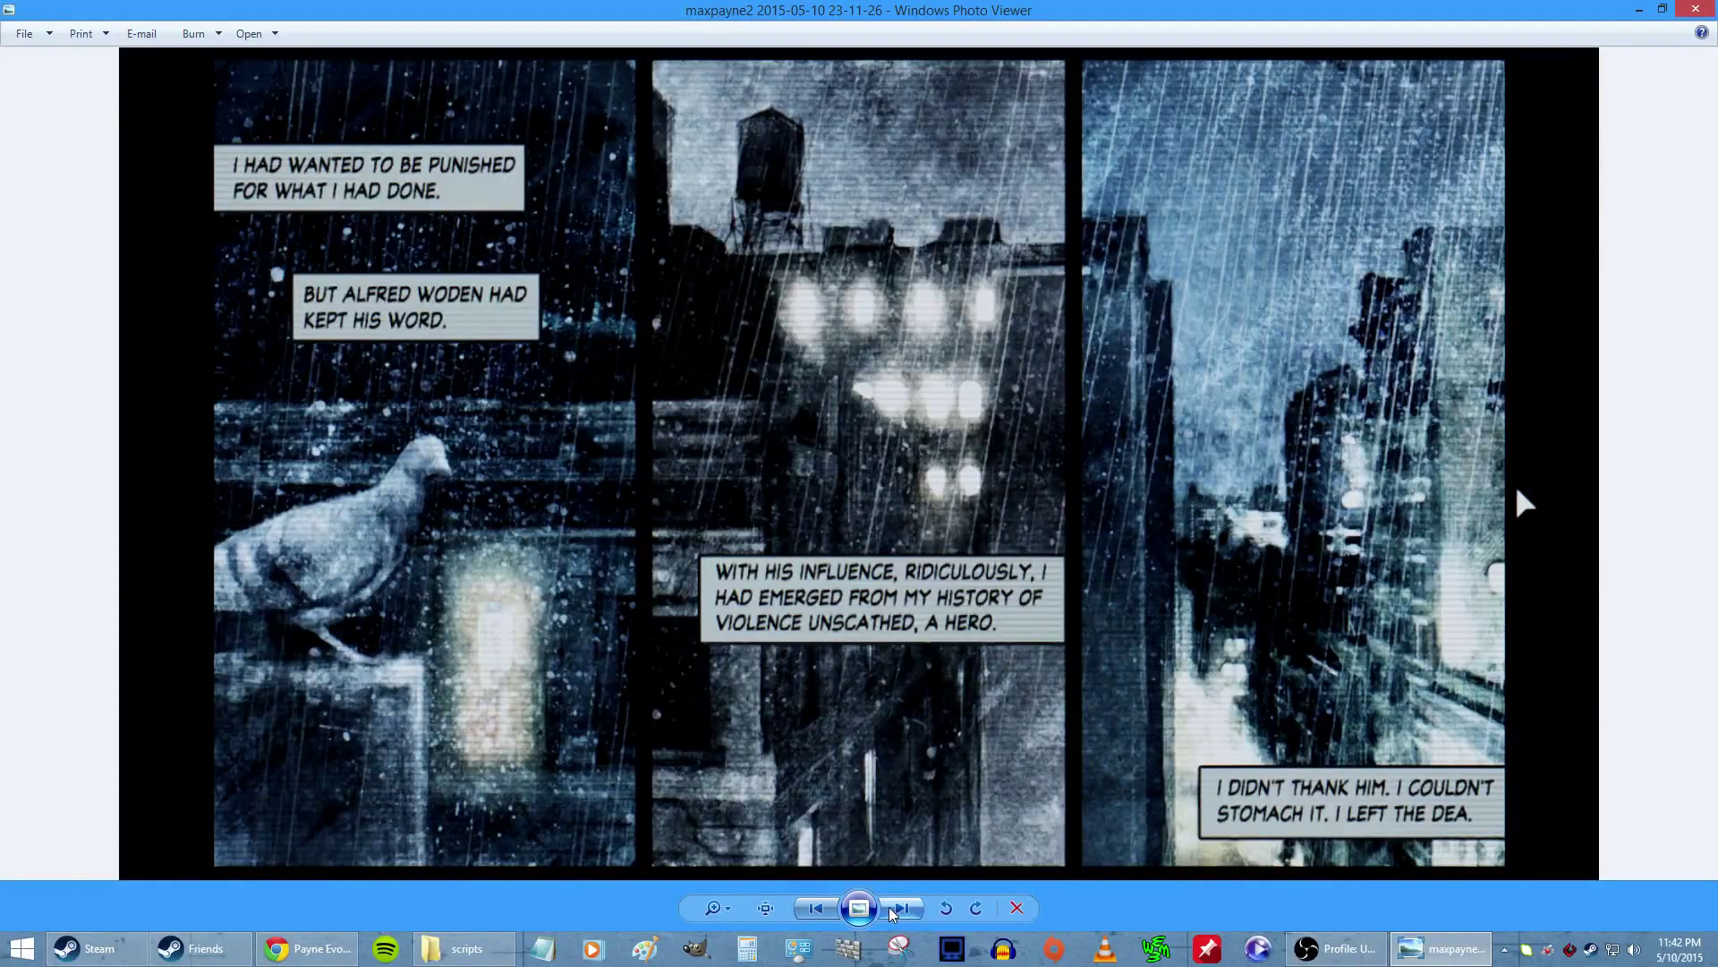
Step: Close the photo viewer and the game's scripts folder window
{"action": "left_click", "coordinate": [1696, 10]}
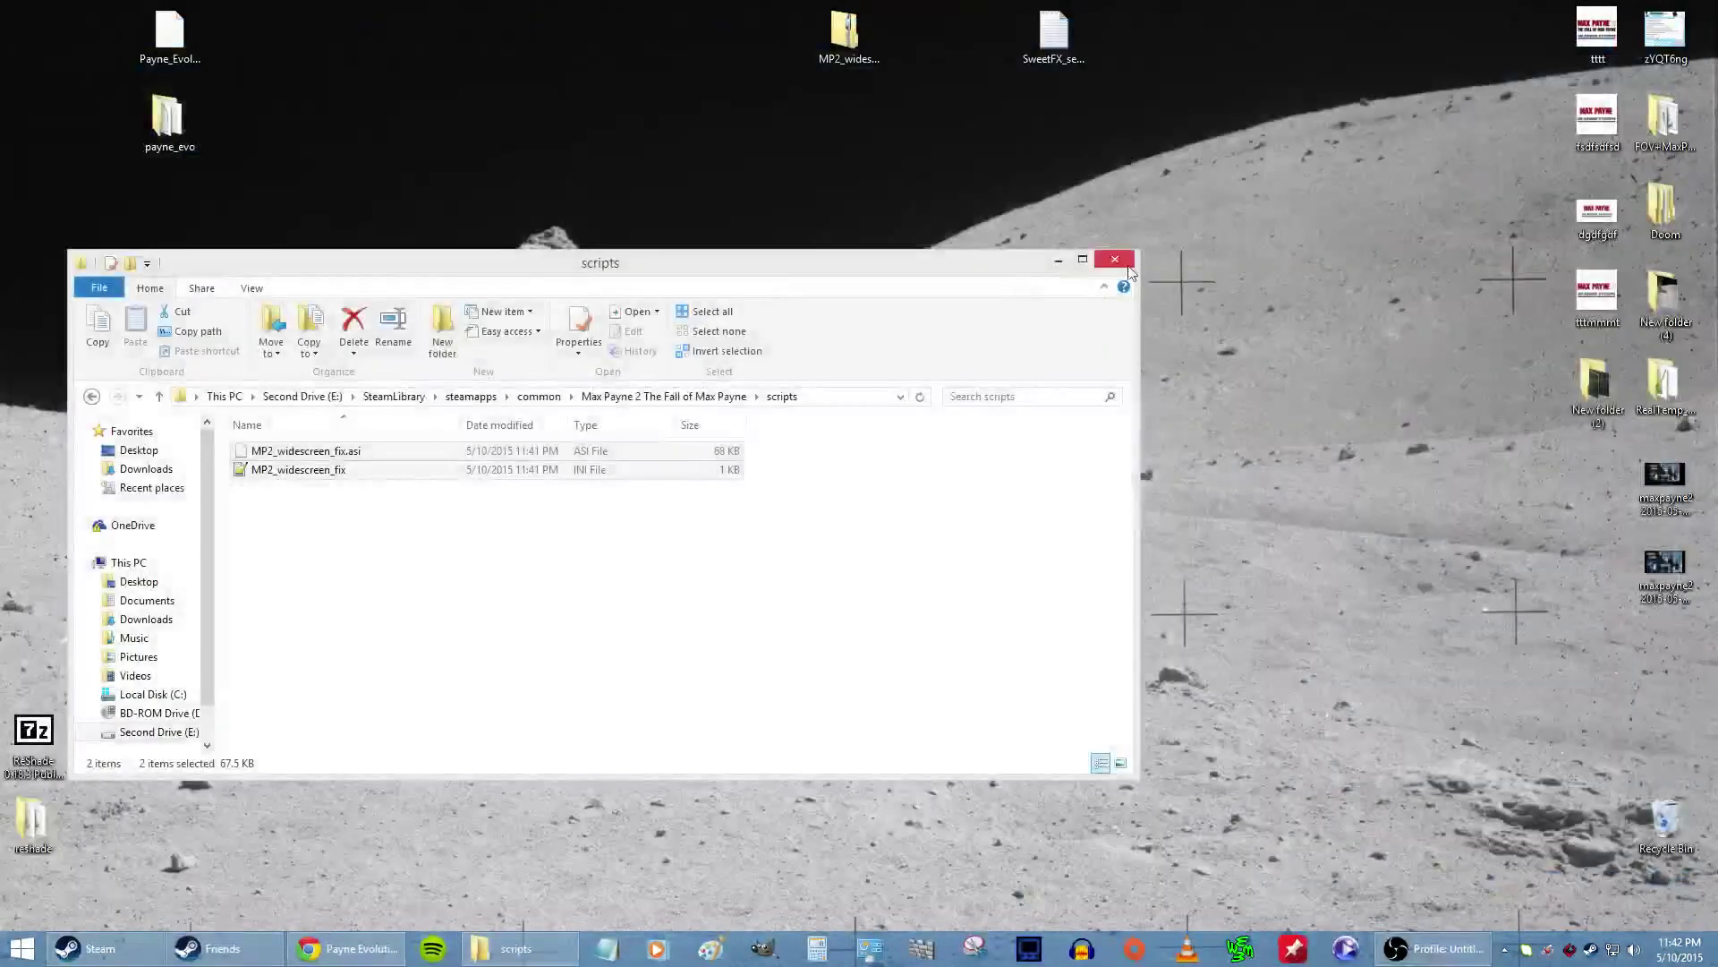
{"action": "left_click_drag", "start_coordinate": [911, 263], "coordinate": [1154, 204]}
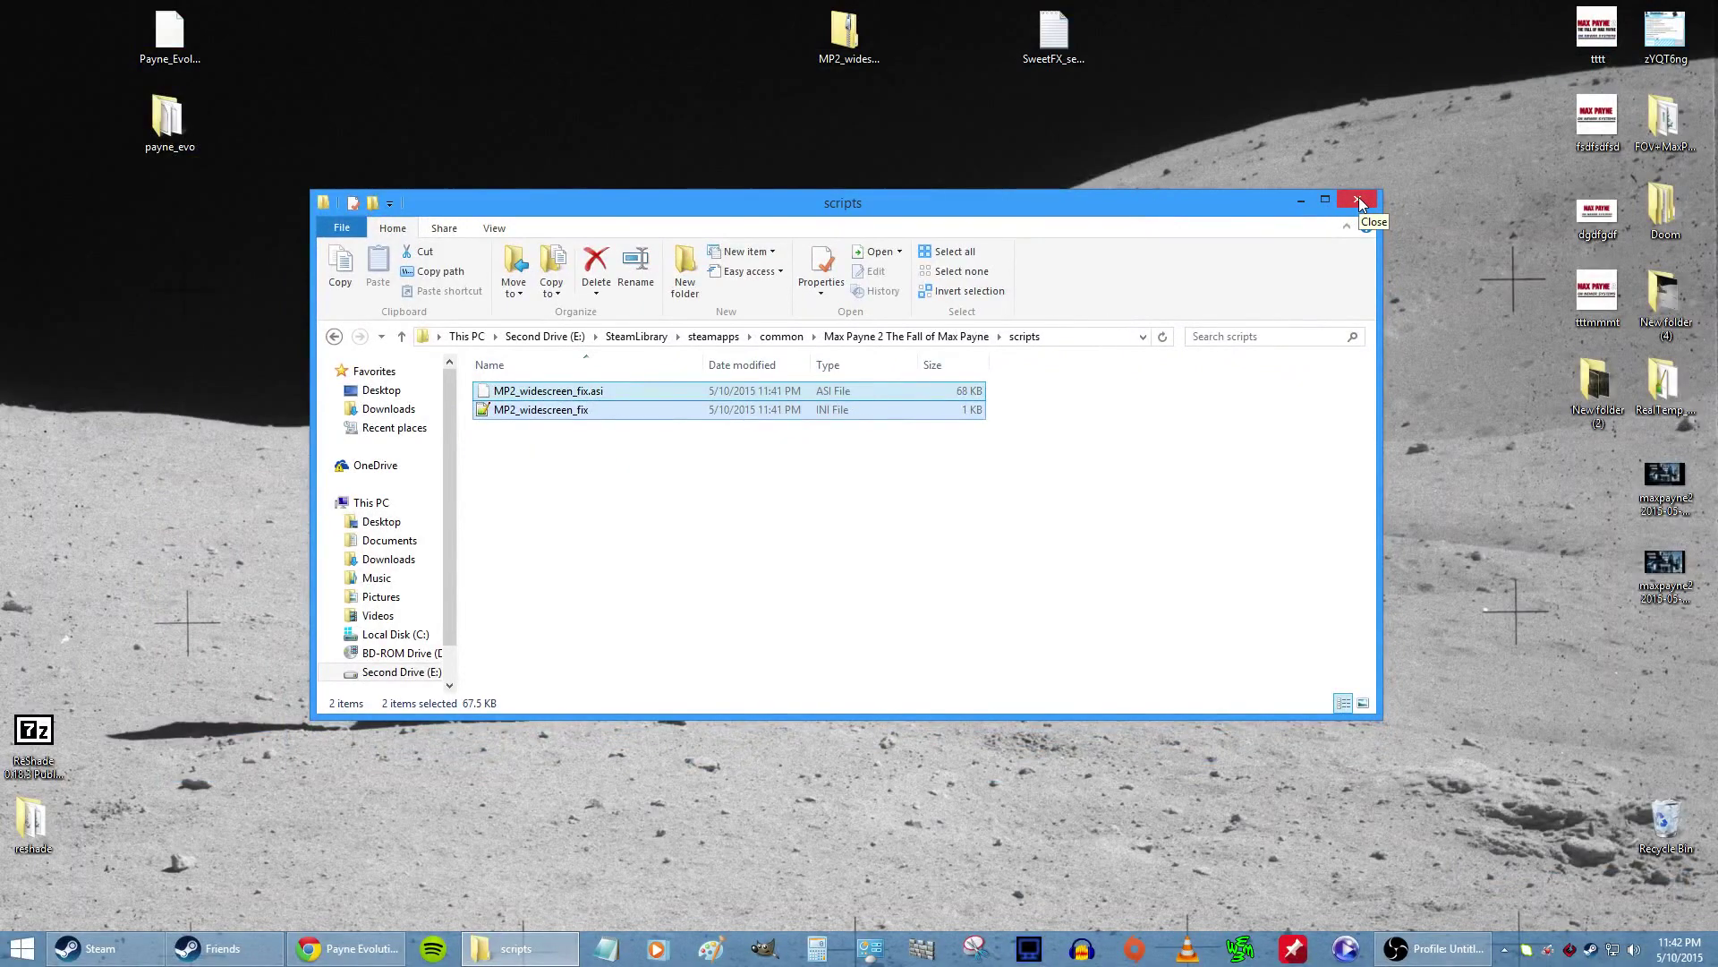
{"action": "left_click", "coordinate": [1358, 199]}
Step: Launch Max Payne 2: The Fall of Max Payne from the Steam library
{"action": "left_click", "coordinate": [100, 948]}
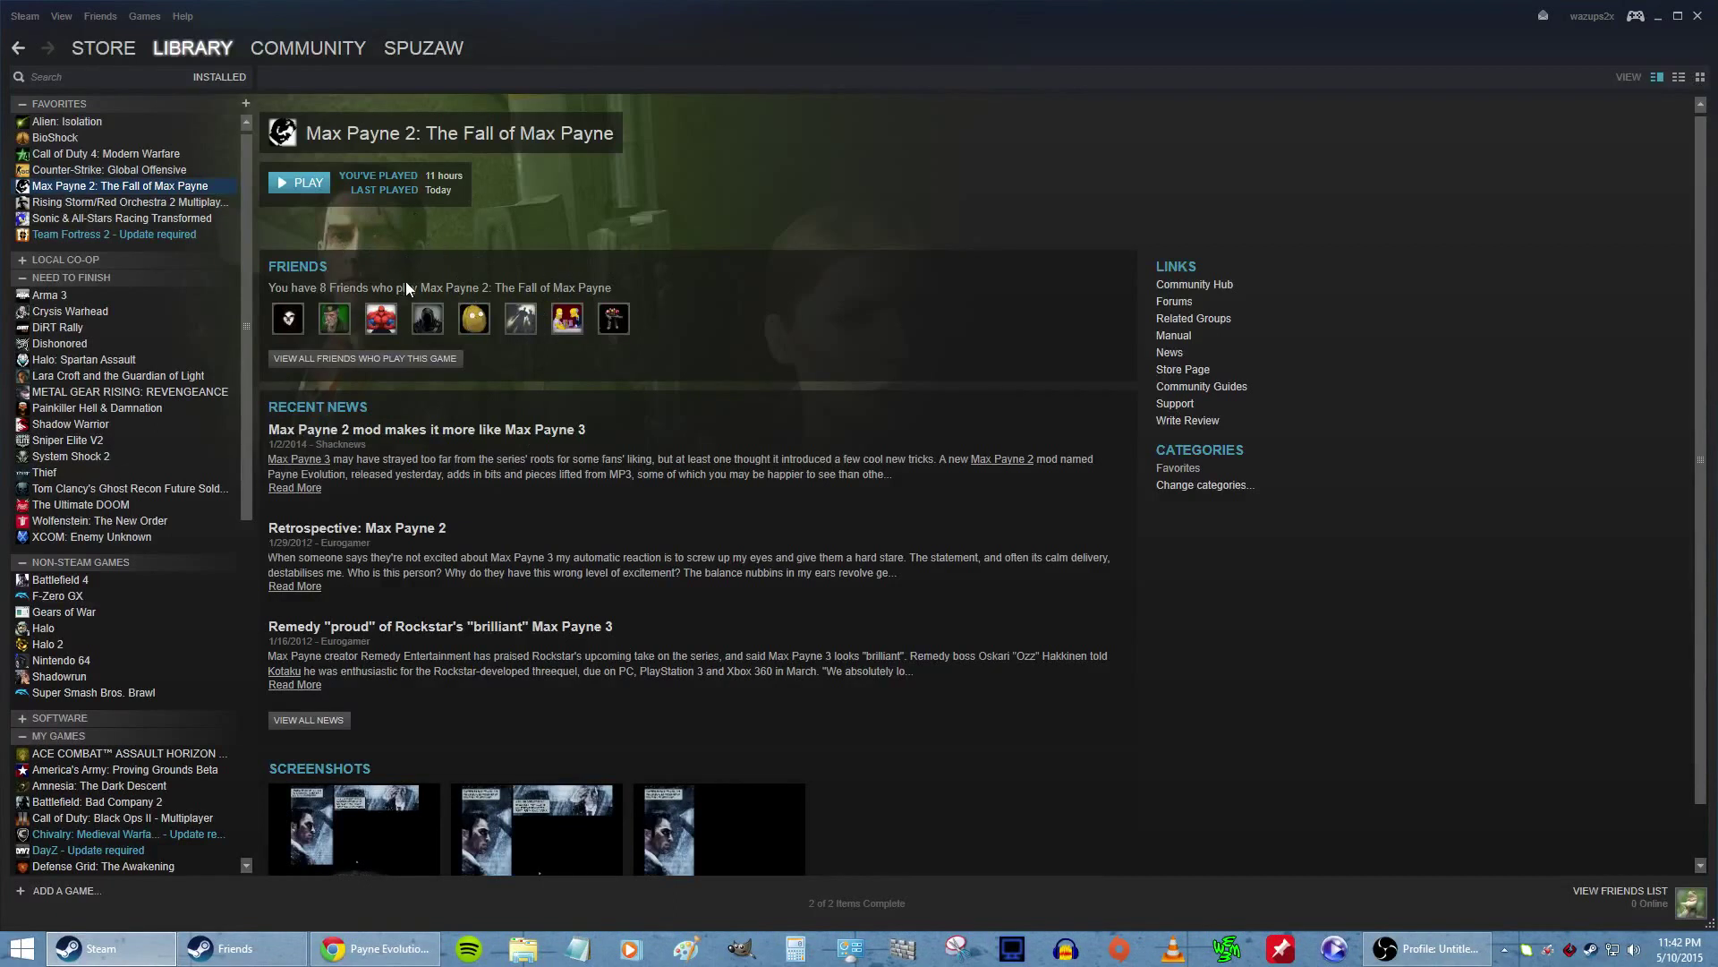
{"action": "left_click", "coordinate": [321, 182]}
{"action": "mouse_move", "coordinate": [385, 950]}
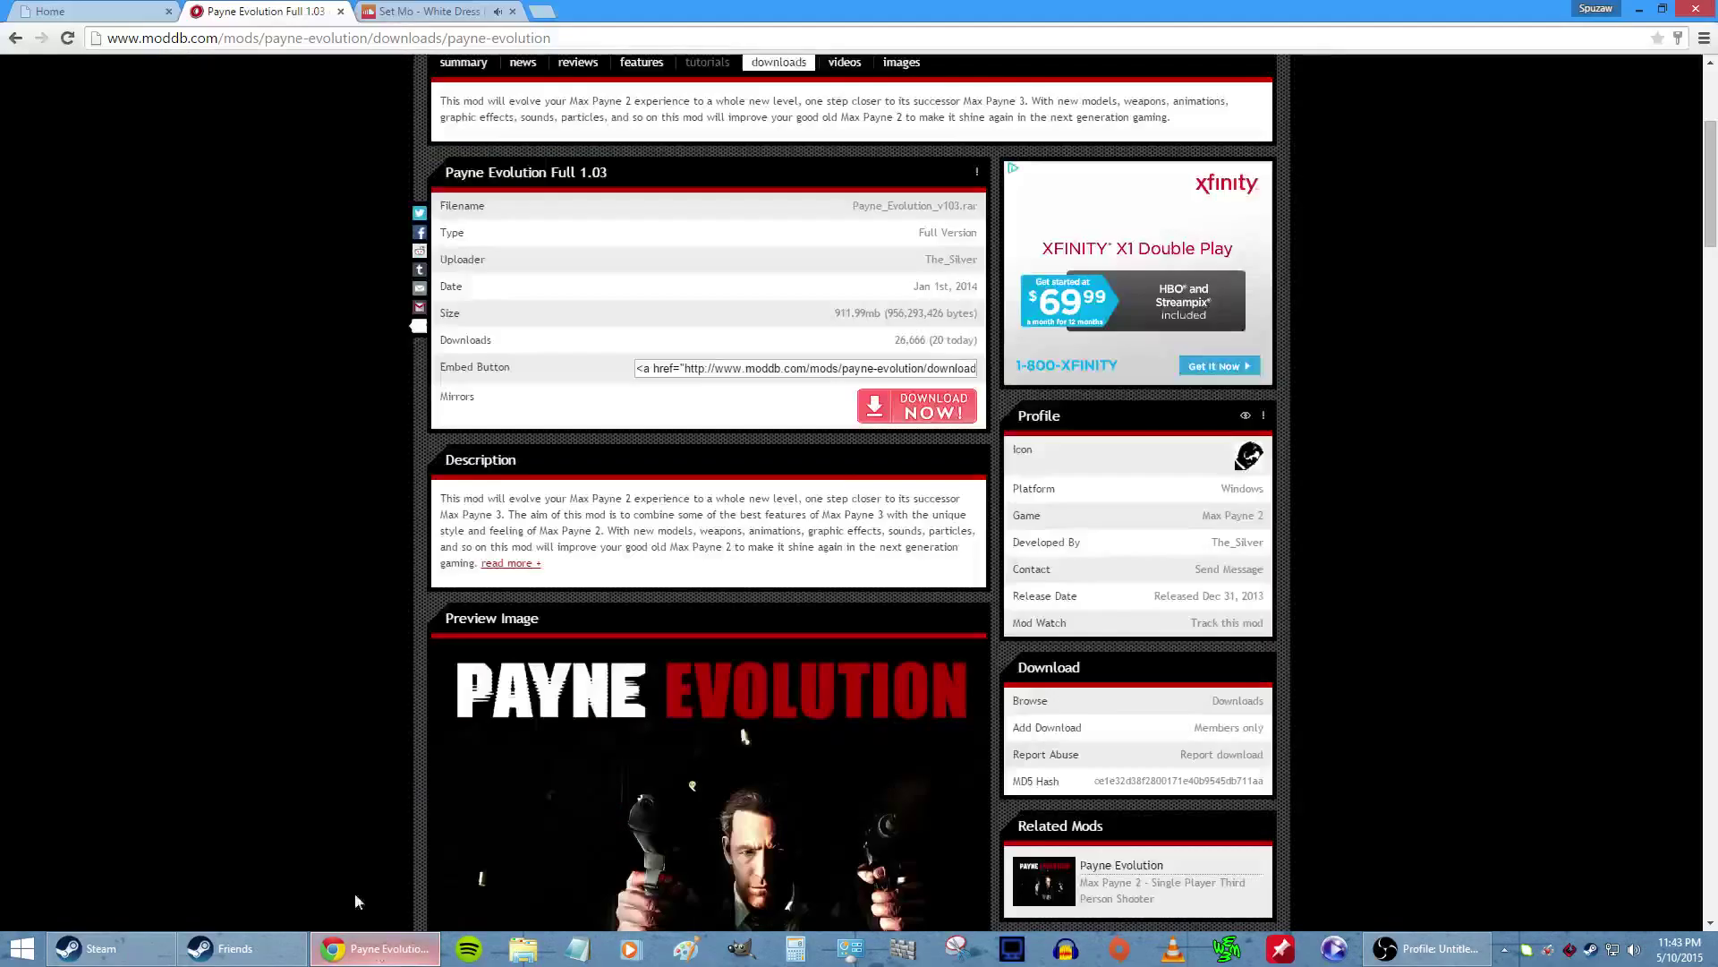
{"action": "left_click", "coordinate": [405, 805]}
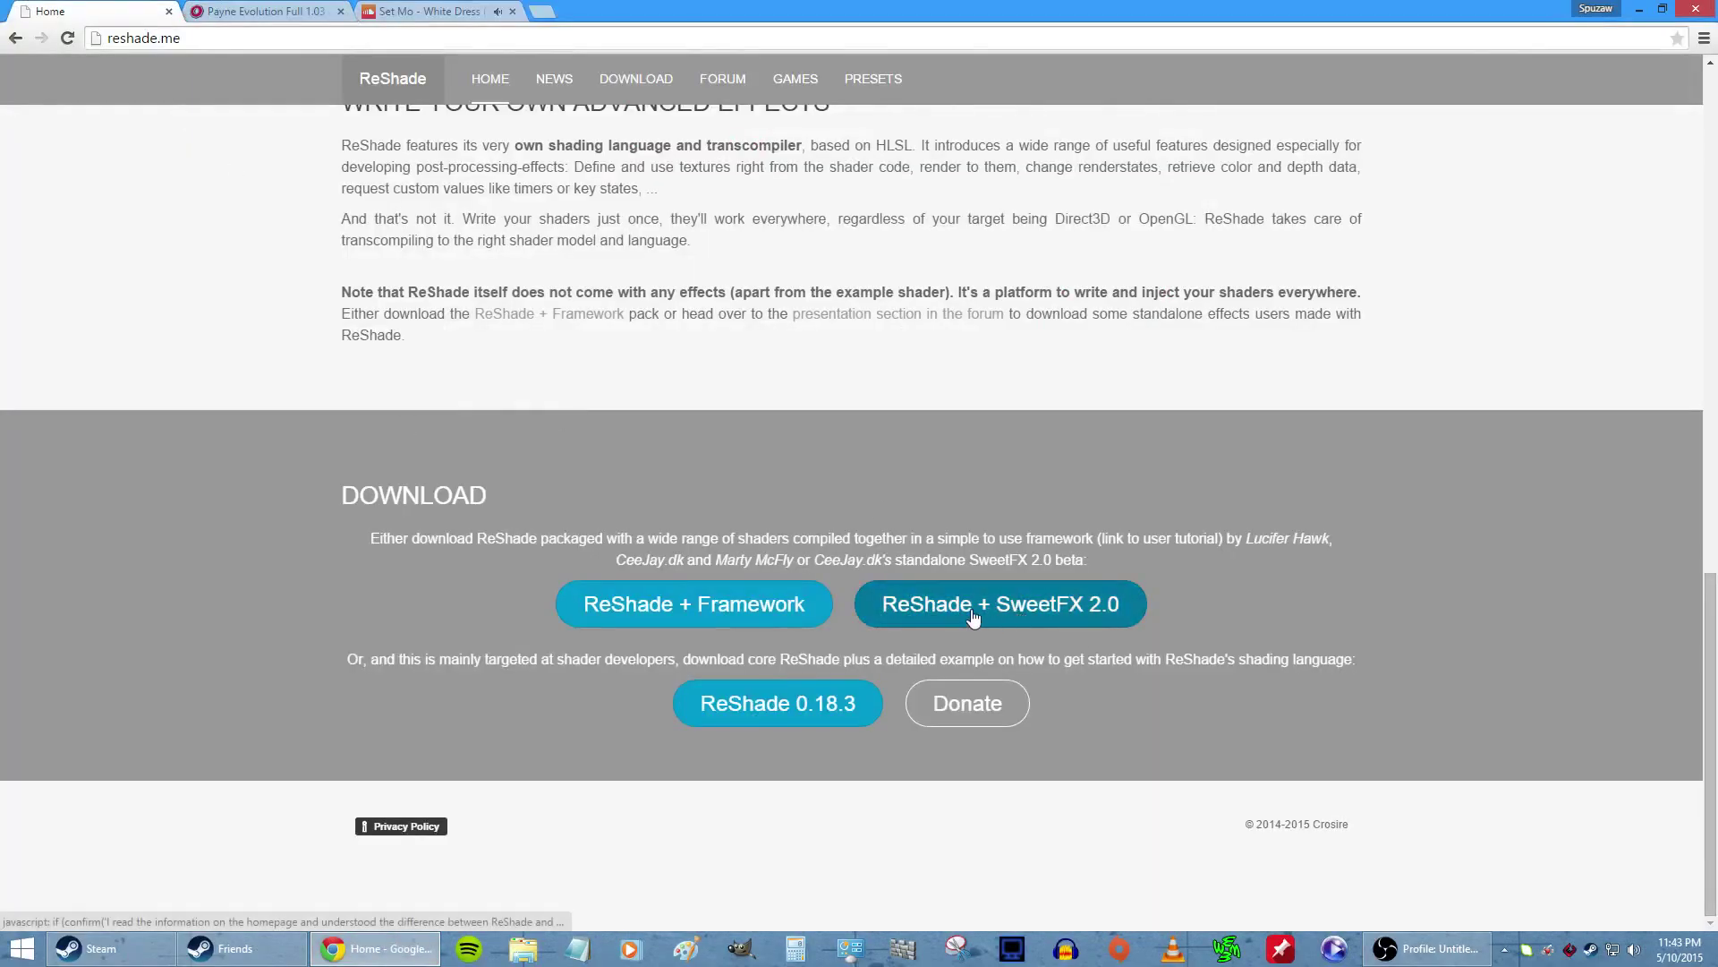
{"action": "key", "text": "alt+Tab"}
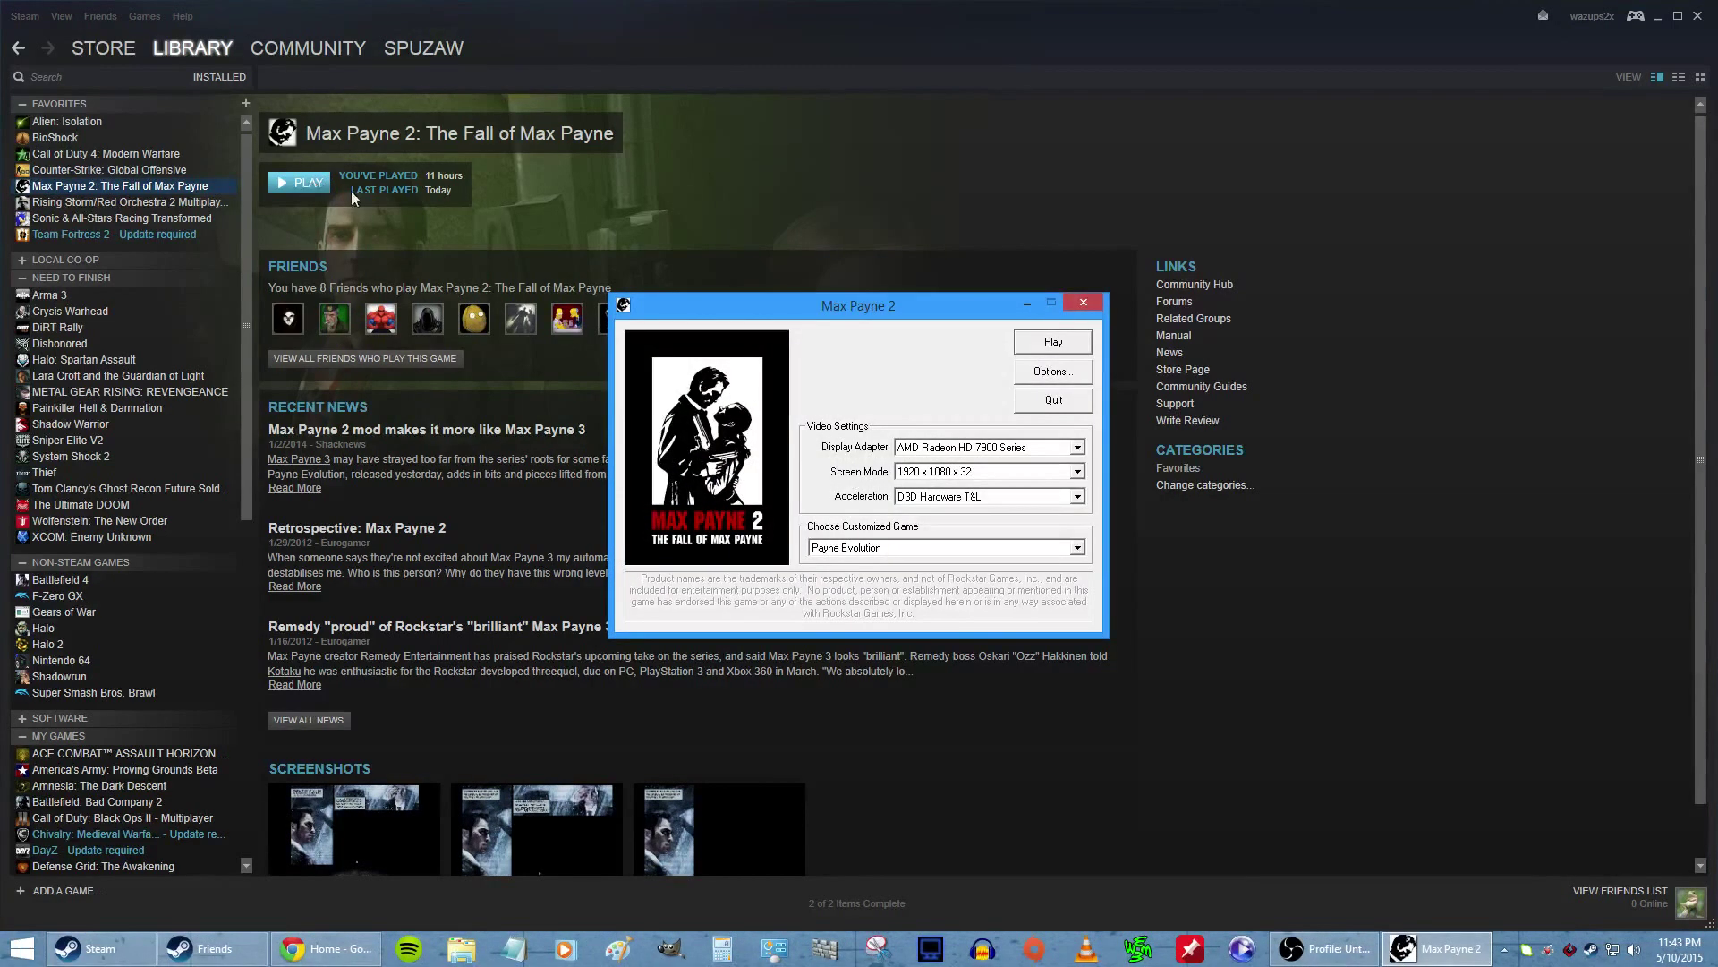
Step: Pick Payne Evolution from the launcher's Choose Customized Game list
{"action": "left_click", "coordinate": [962, 553]}
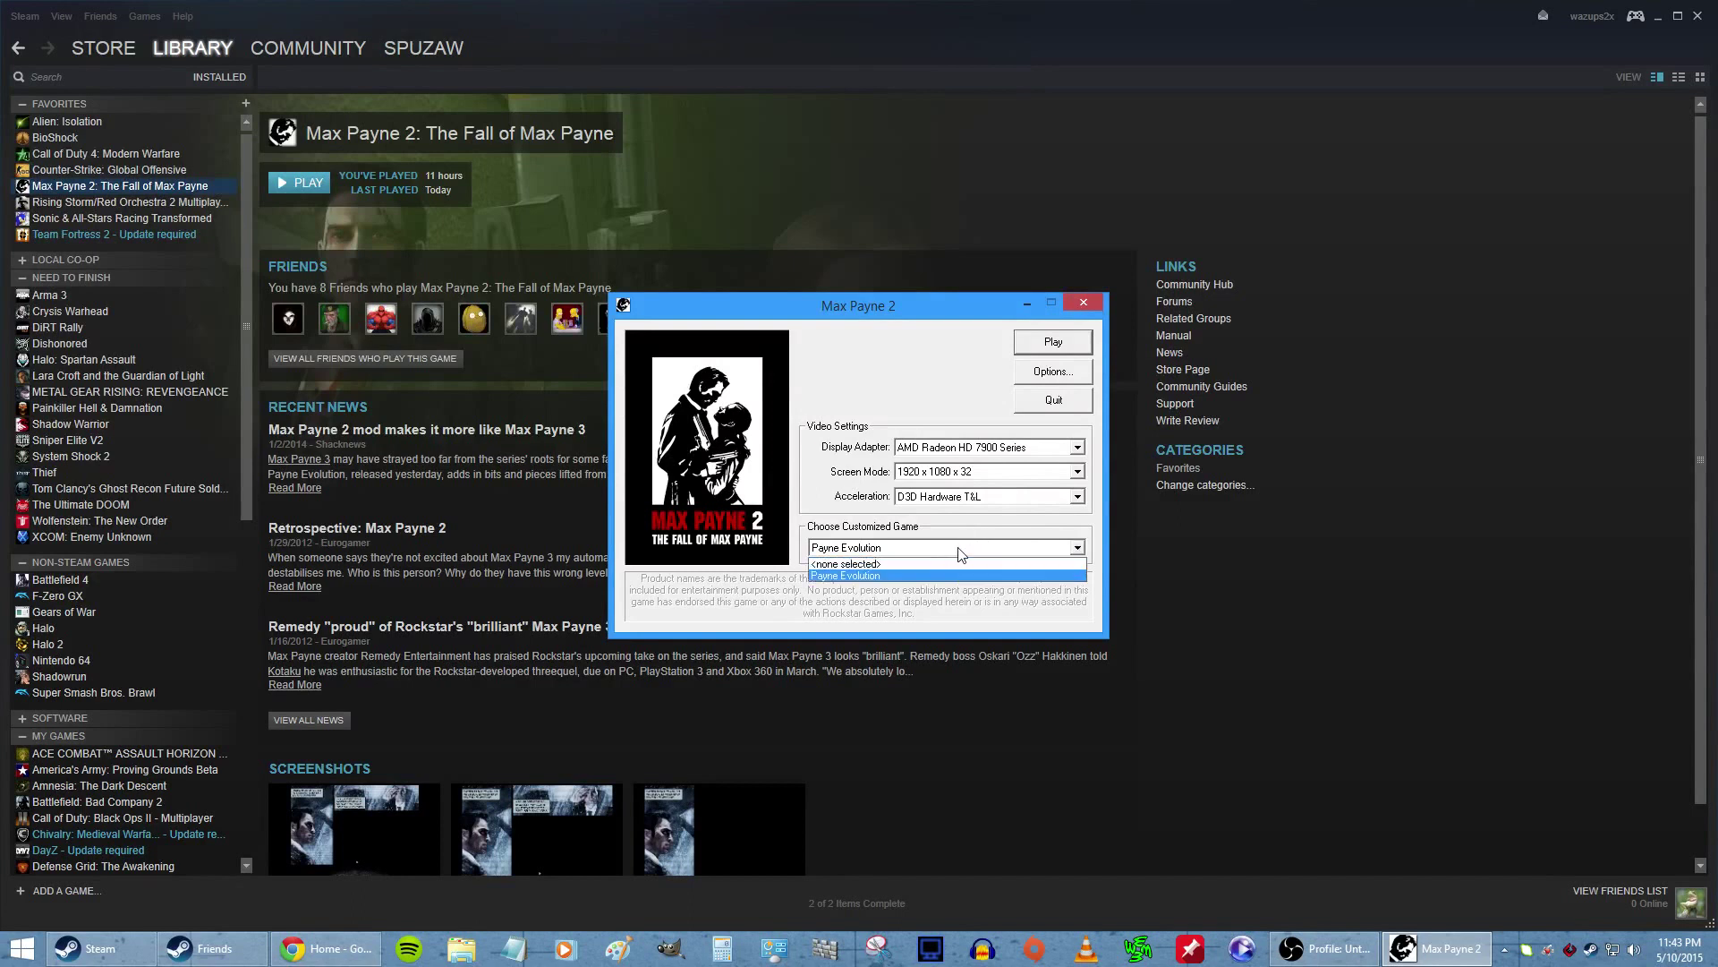
{"action": "left_click", "coordinate": [911, 555]}
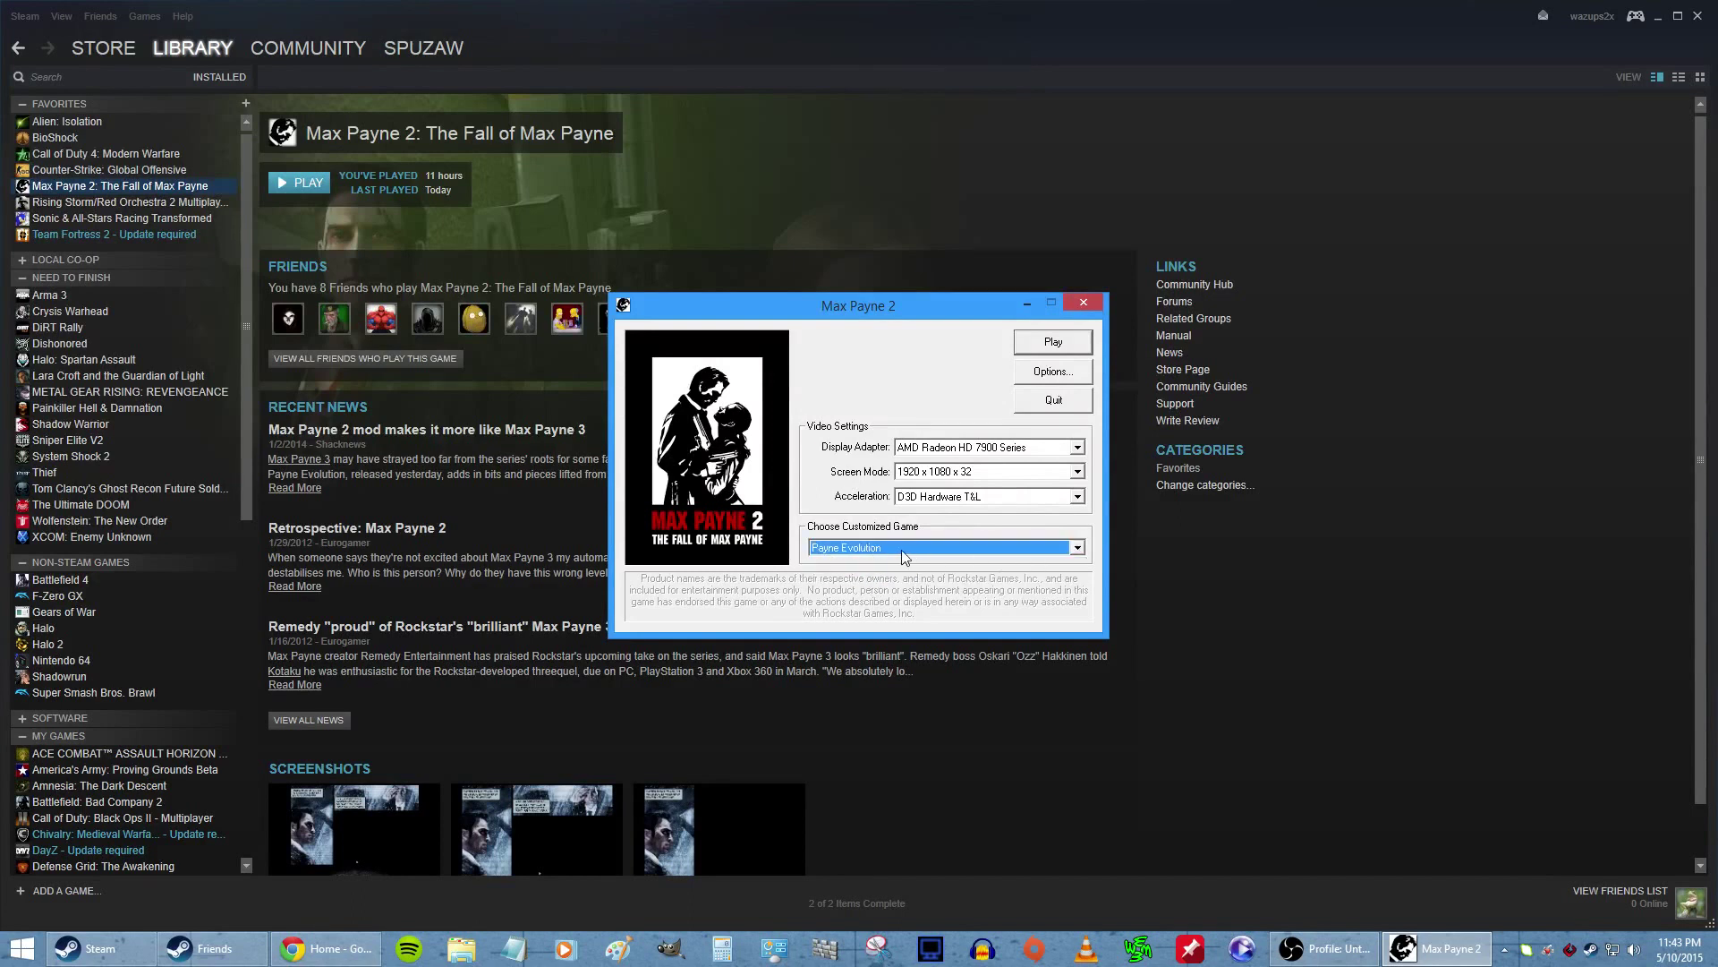
{"action": "mouse_move", "coordinate": [984, 301]}
{"action": "left_mouse_down"}
{"action": "mouse_move", "coordinate": [920, 298]}
{"action": "mouse_move", "coordinate": [974, 322]}
{"action": "left_mouse_up"}
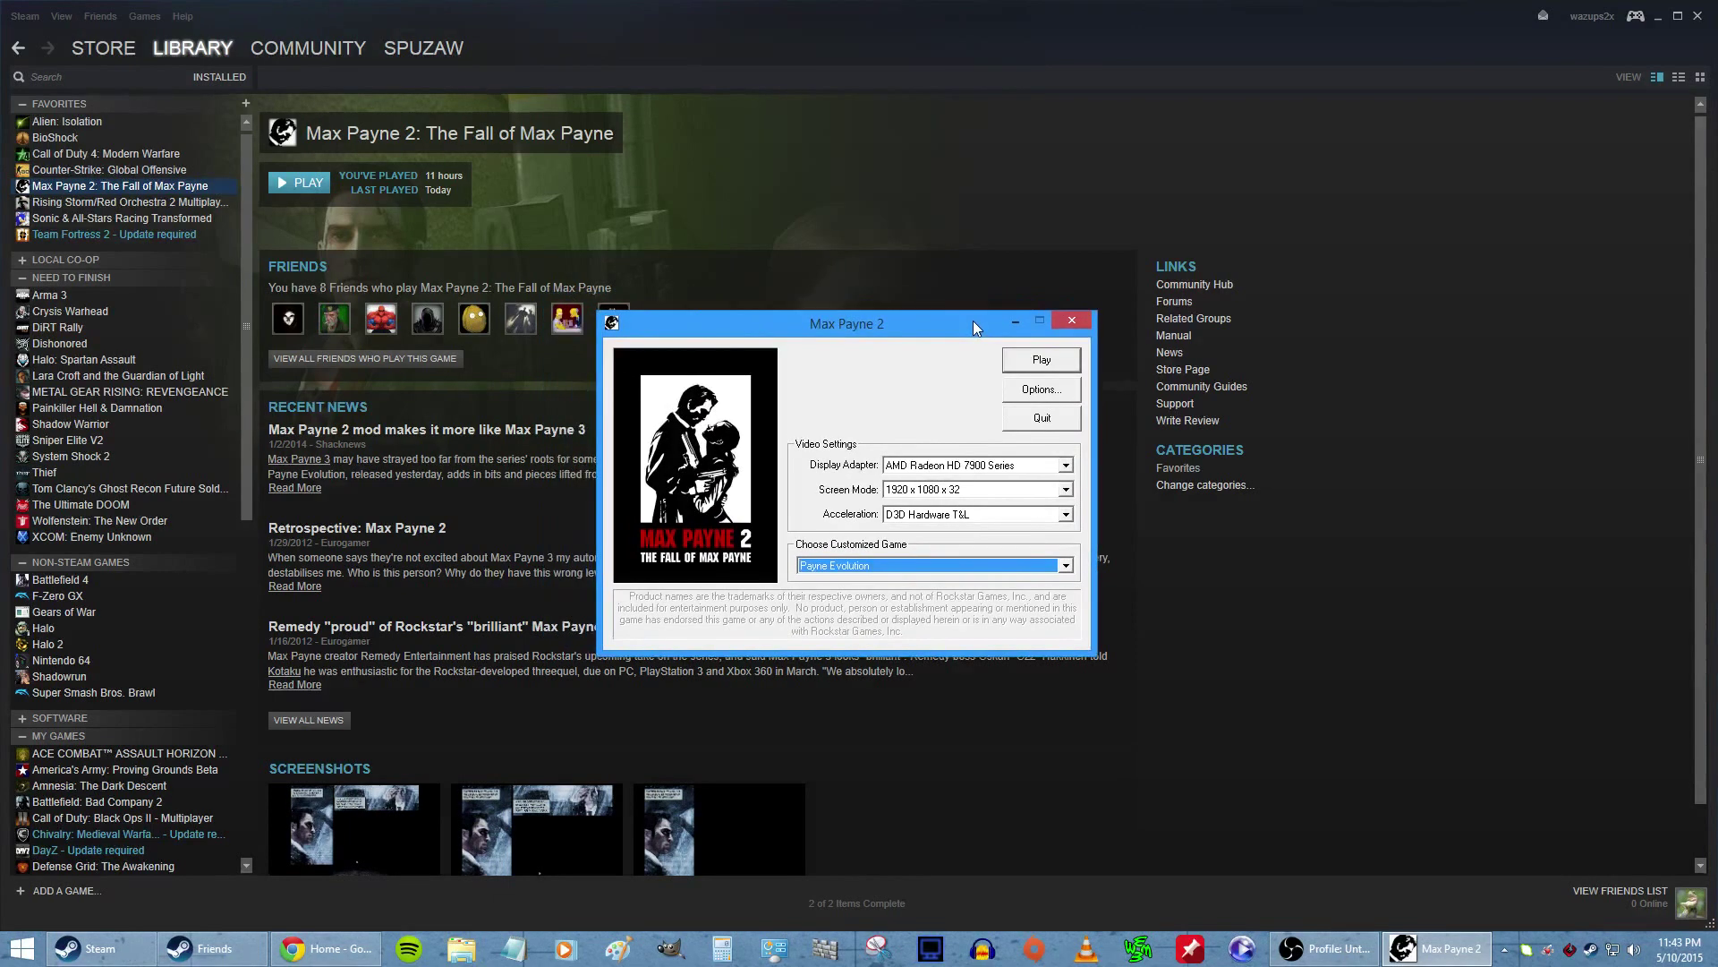